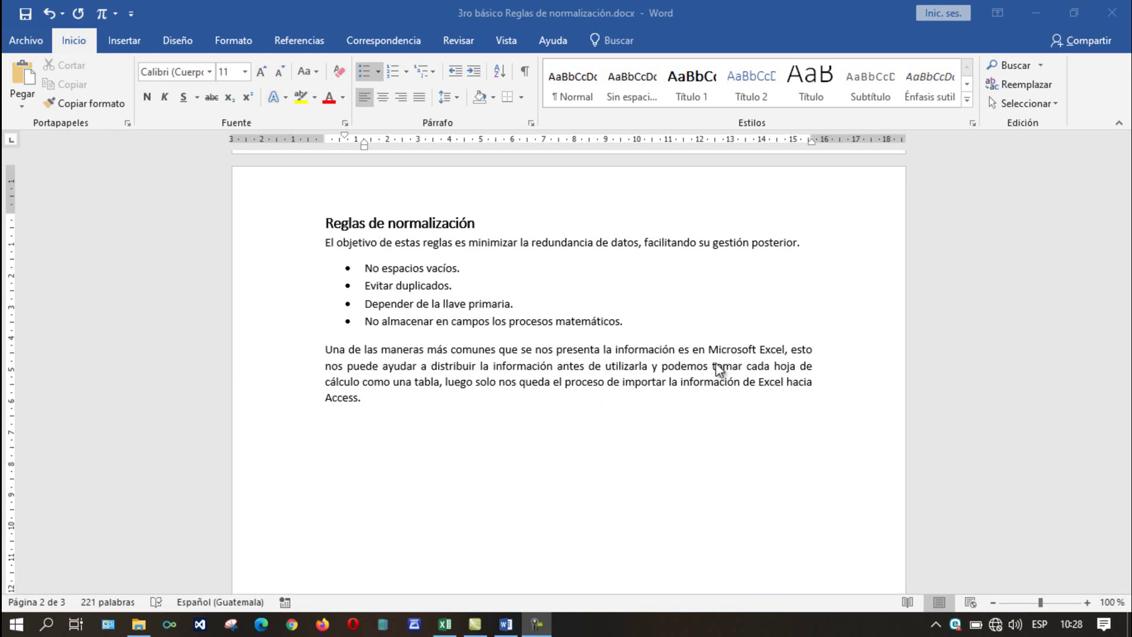
Step: Review the normalization rules in the Word document alongside the employee table in the Excel workbook Empleados.xlsx
left_click(763, 352)
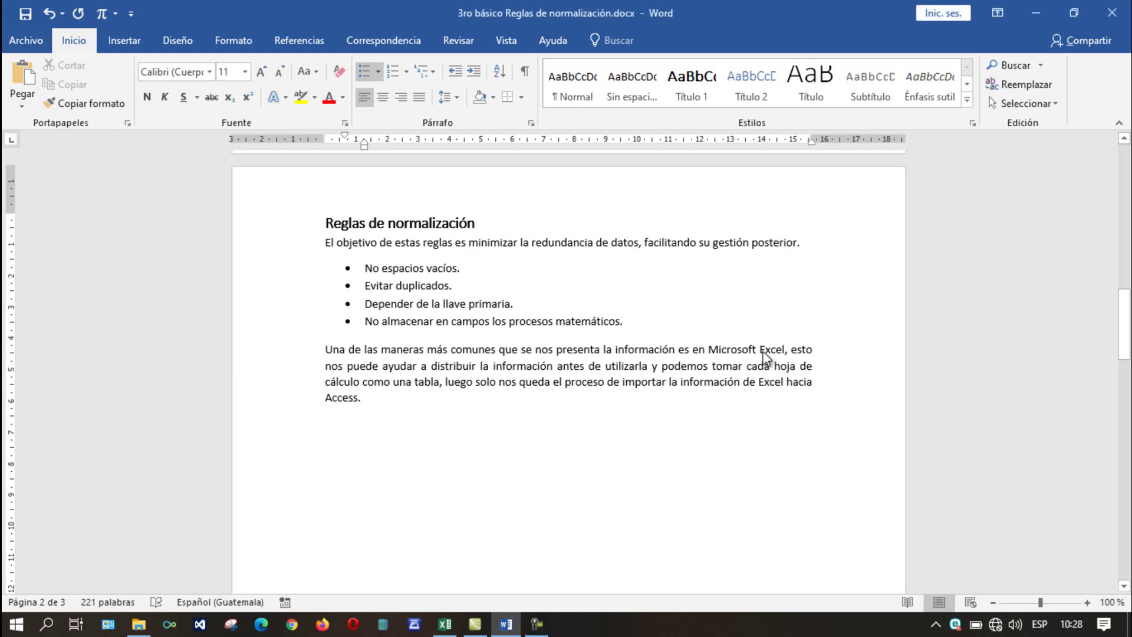
double_click(767, 349)
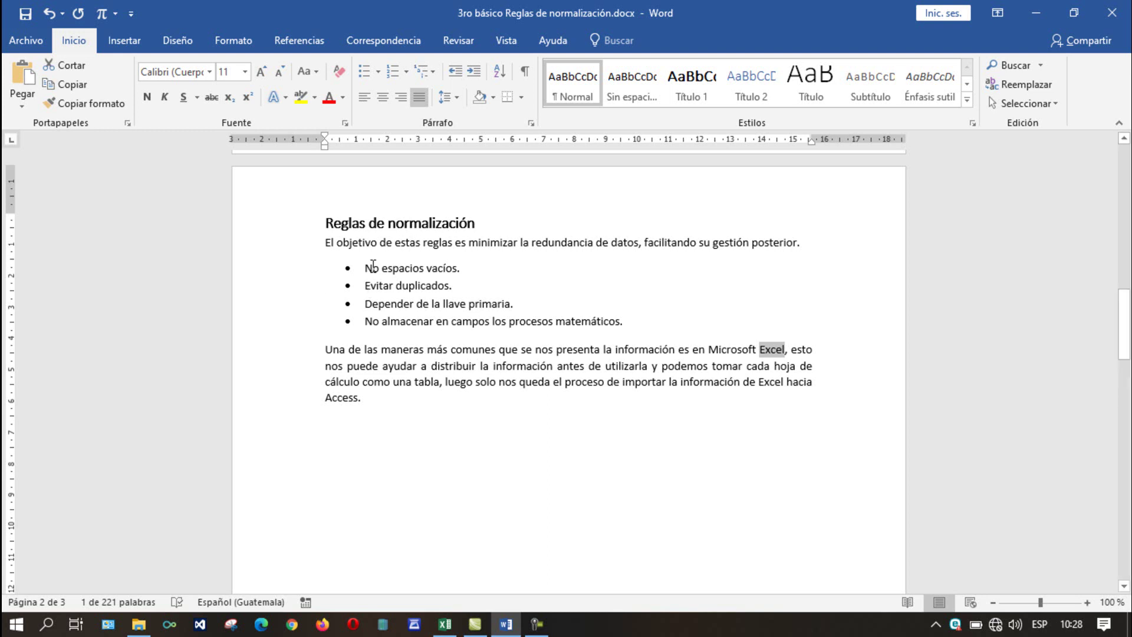
left_click(378, 266)
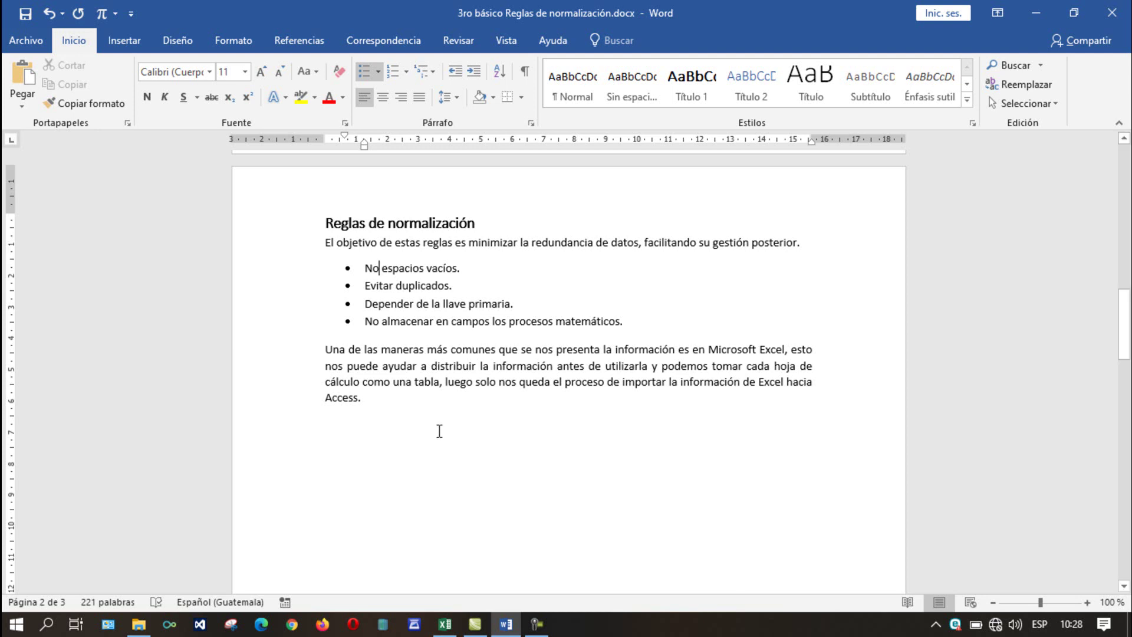
left_click(445, 623)
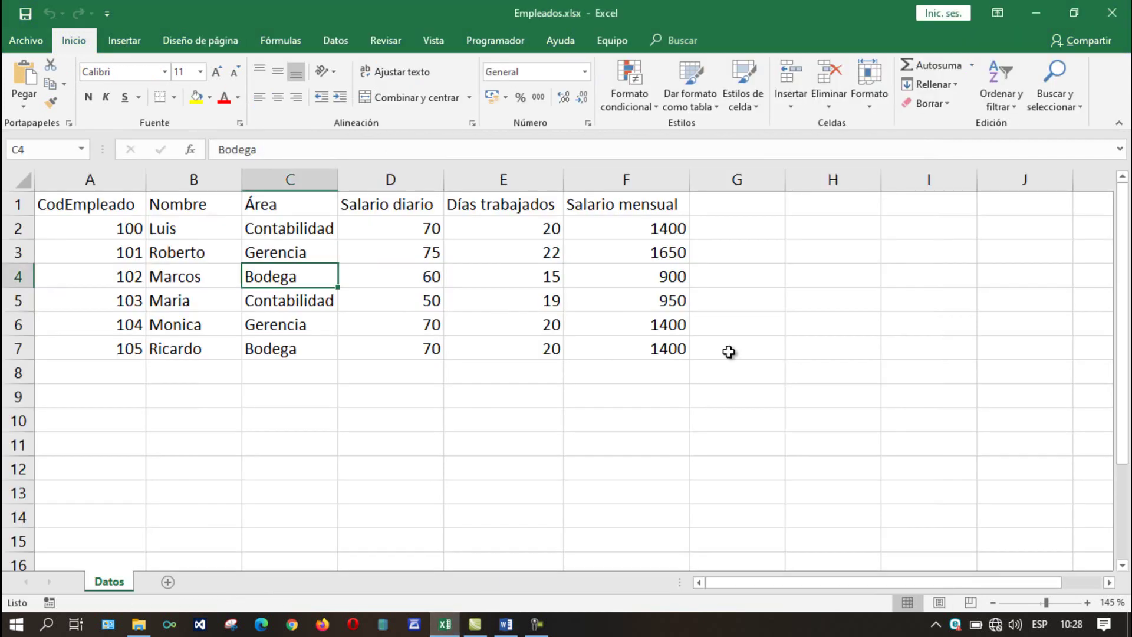
left_click(769, 345)
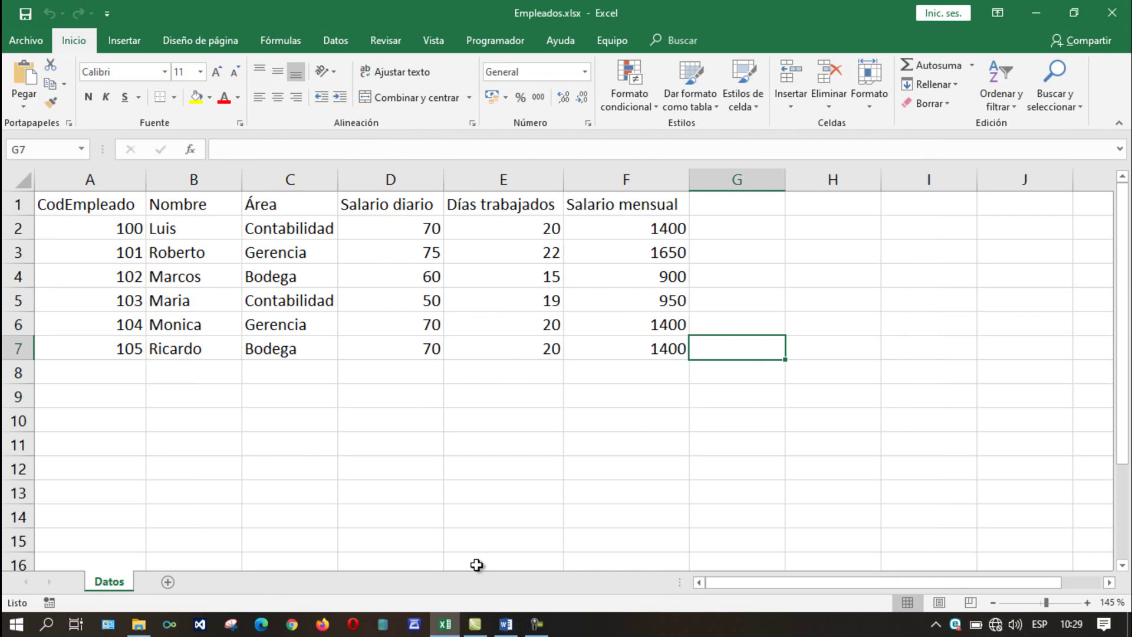
left_click(506, 624)
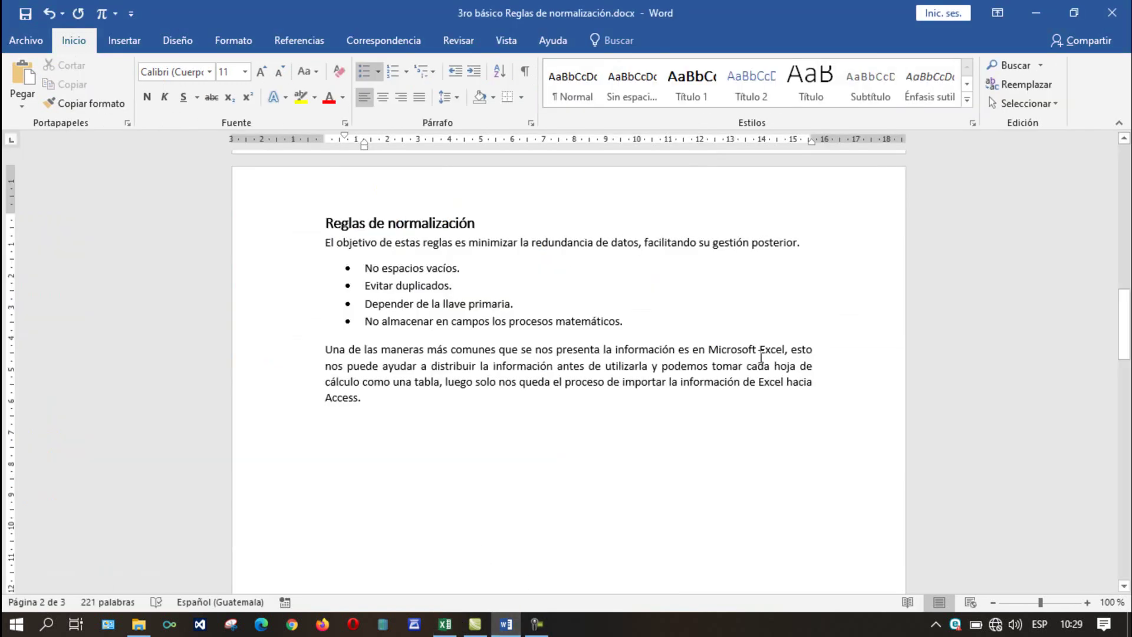
left_click(759, 356)
left_click(445, 622)
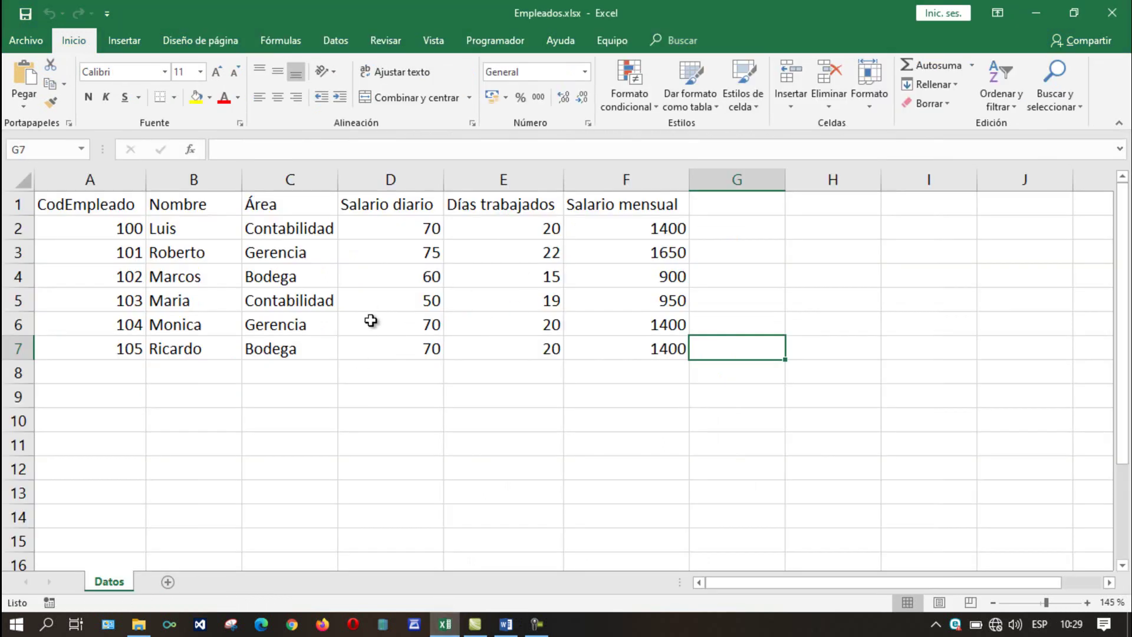
left_click(344, 440)
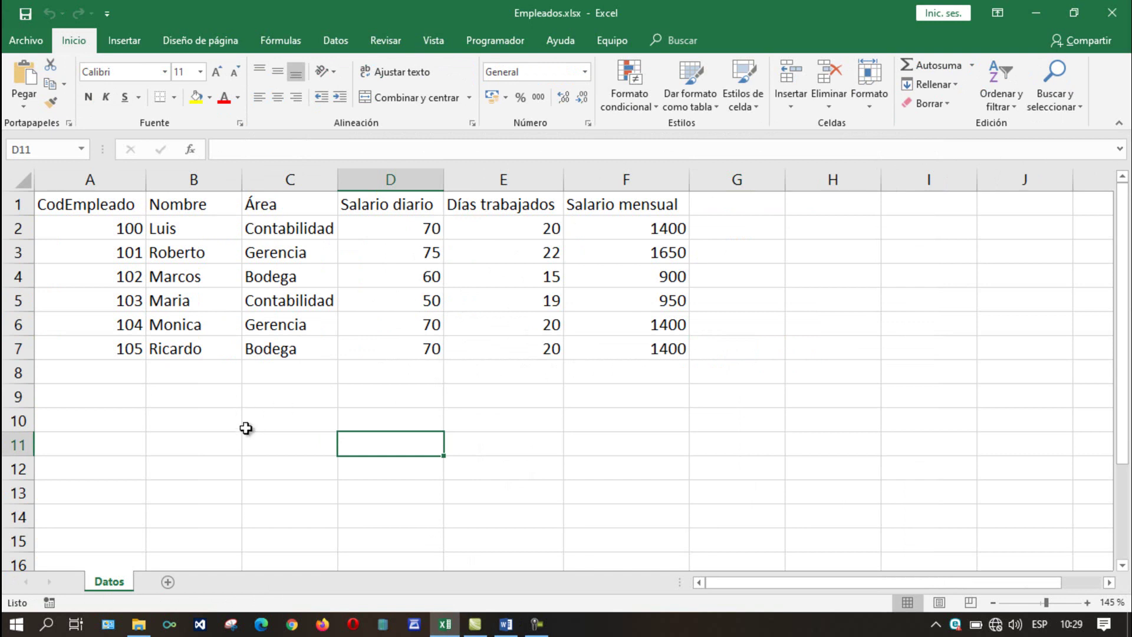
left_click(214, 441)
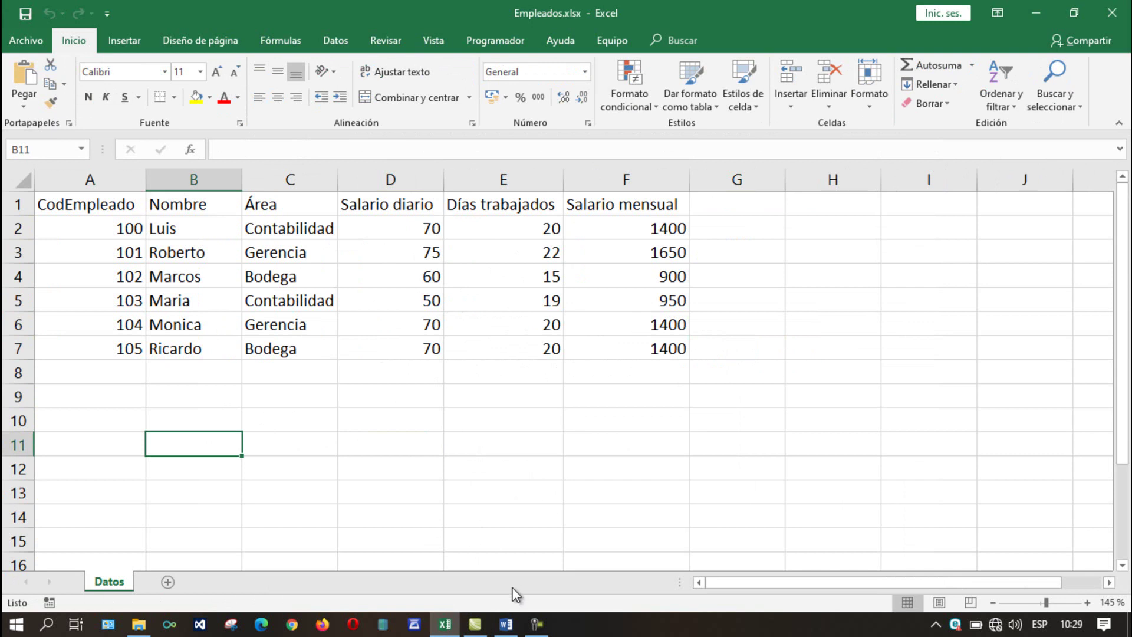
Step: Switch to Word and select the rule "No espacios vacíos" in the bulleted list
left_click(505, 623)
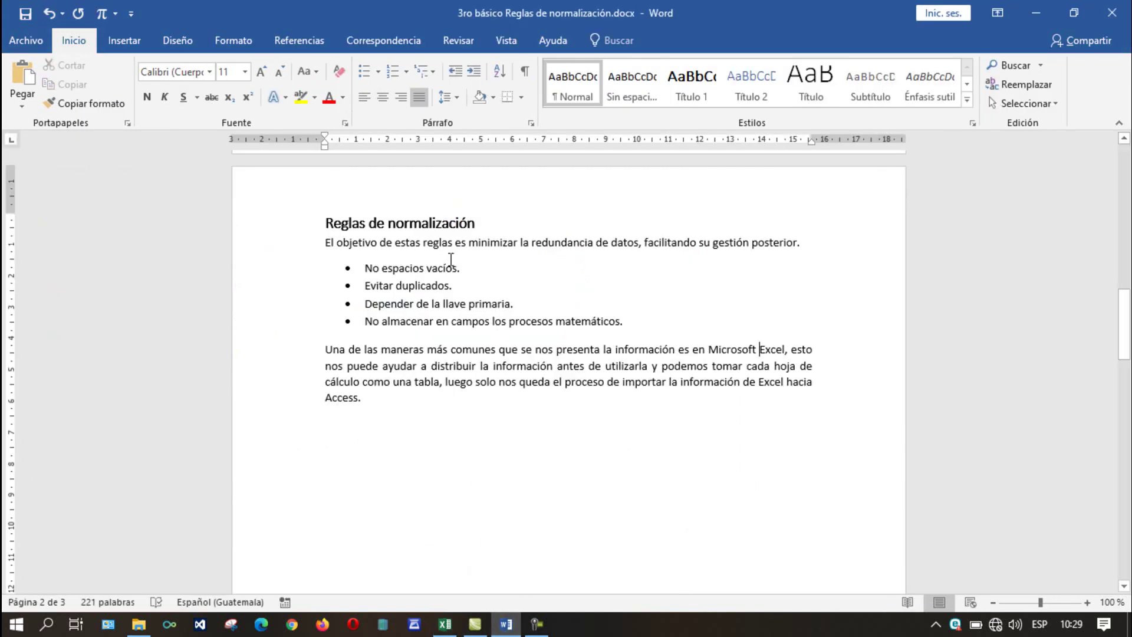
left_click(460, 269)
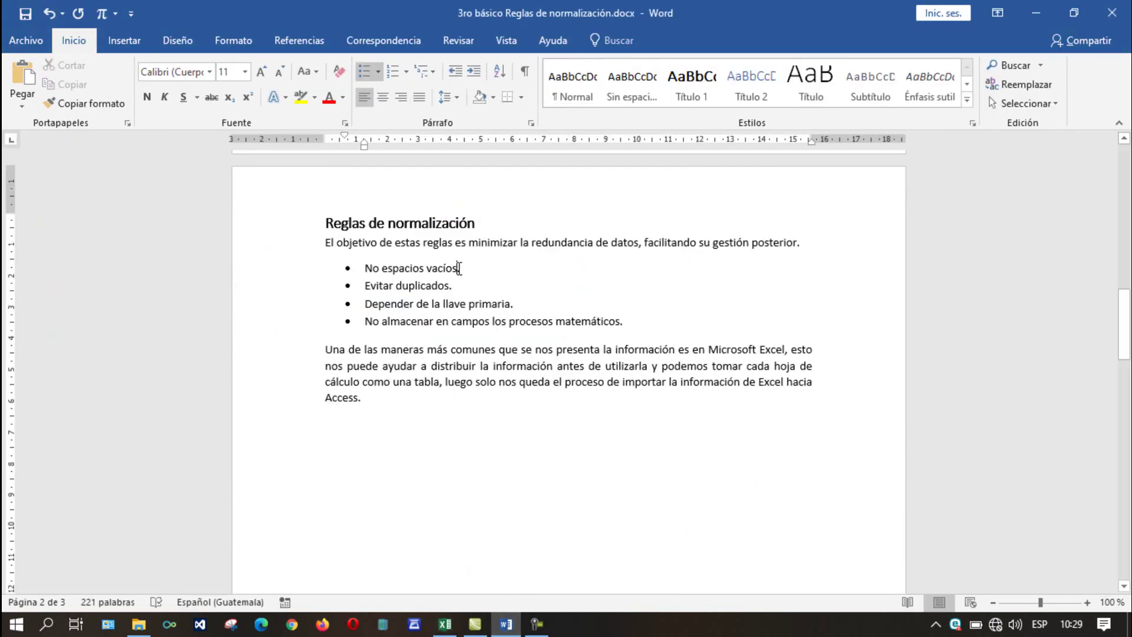
left_click_drag(459, 269, 364, 269)
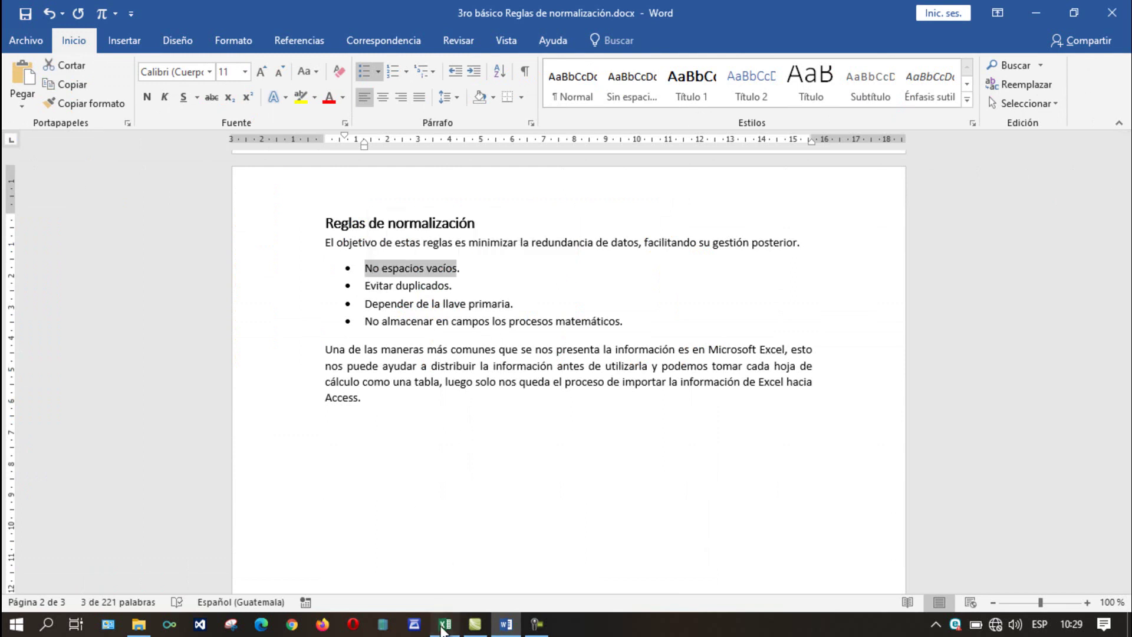
Step: Switch to Excel, clear the employee name in cell B3 to demonstrate an empty field, and undo the deletion
left_click(445, 620)
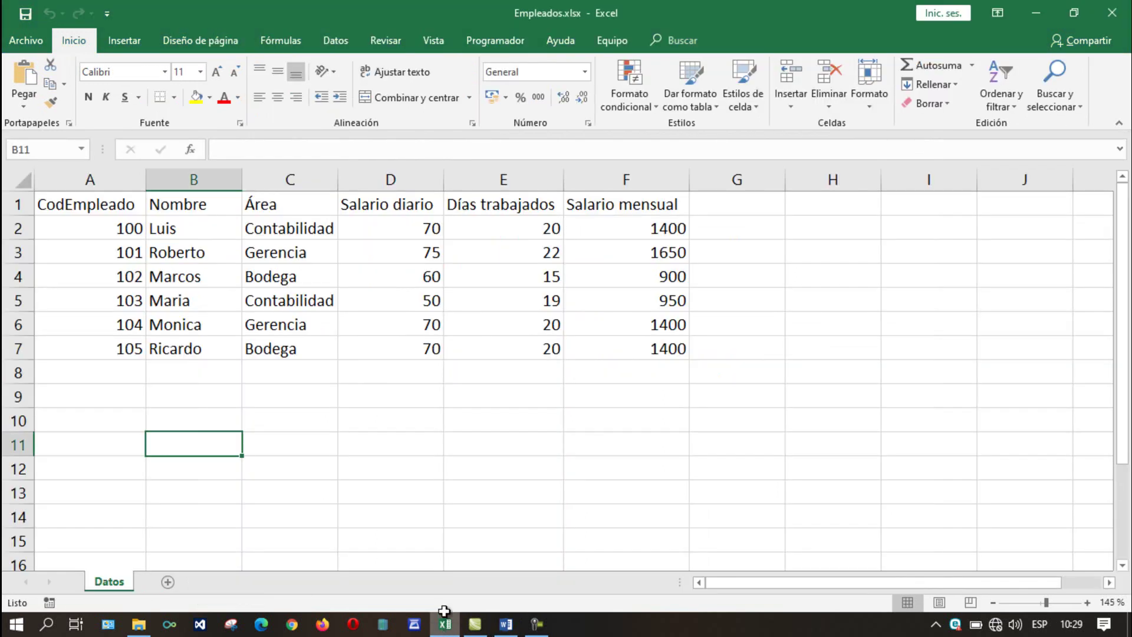
left_click(104, 243)
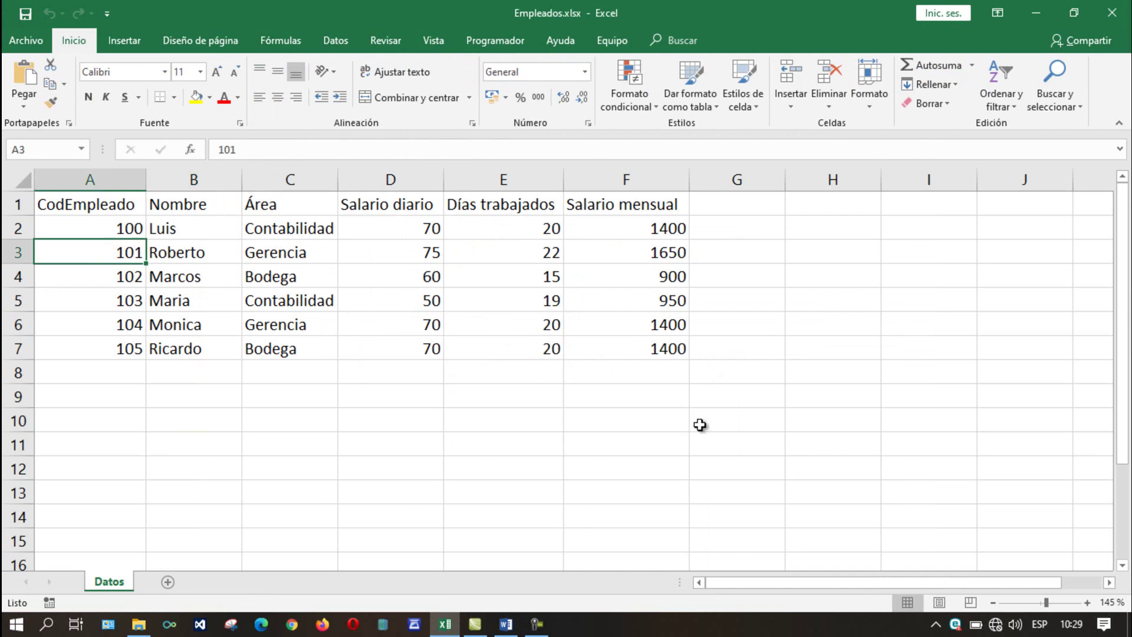
key("Right")
key("Delete")
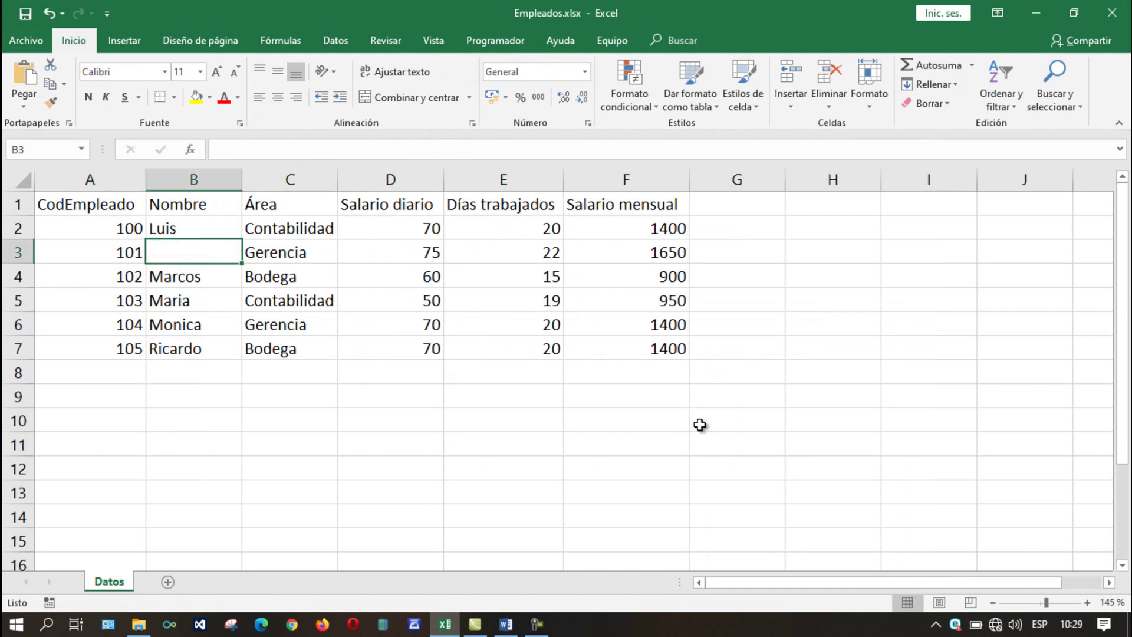
key("ctrl+z")
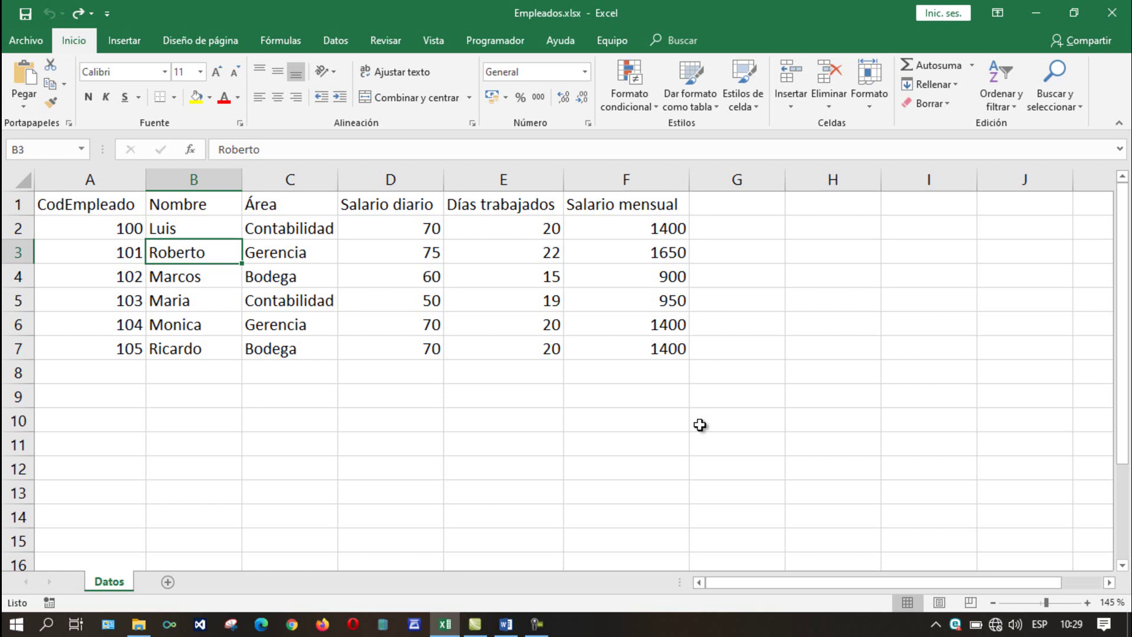
Step: Check the rule "Evitar duplicados" in Word and examine the first employee records in Excel for duplicates
key("alt+Tab")
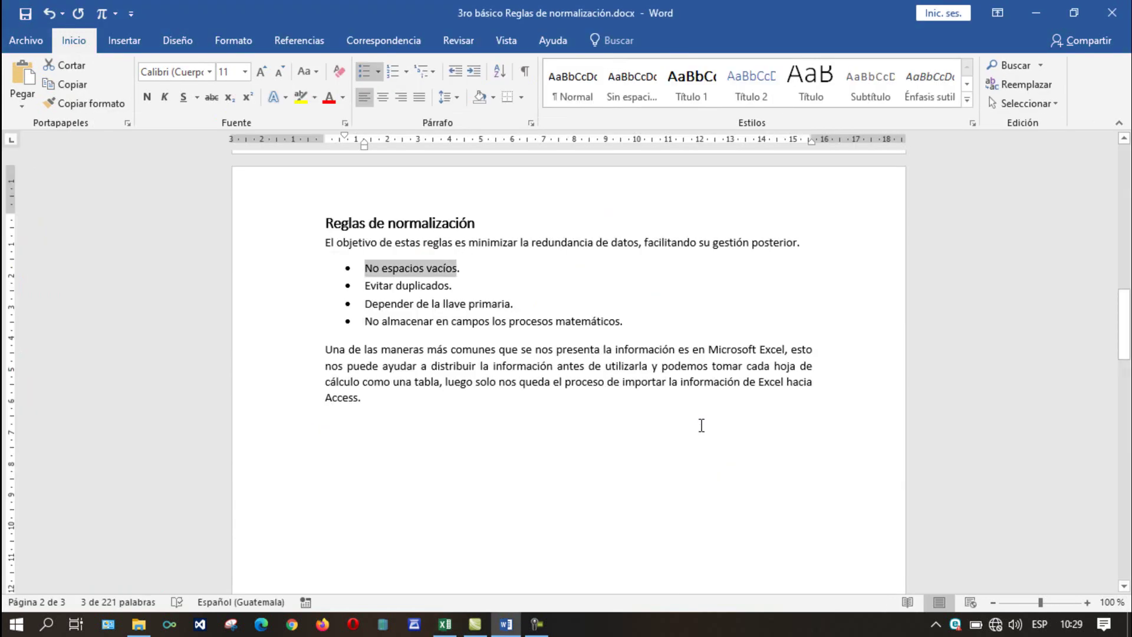
left_click(443, 285)
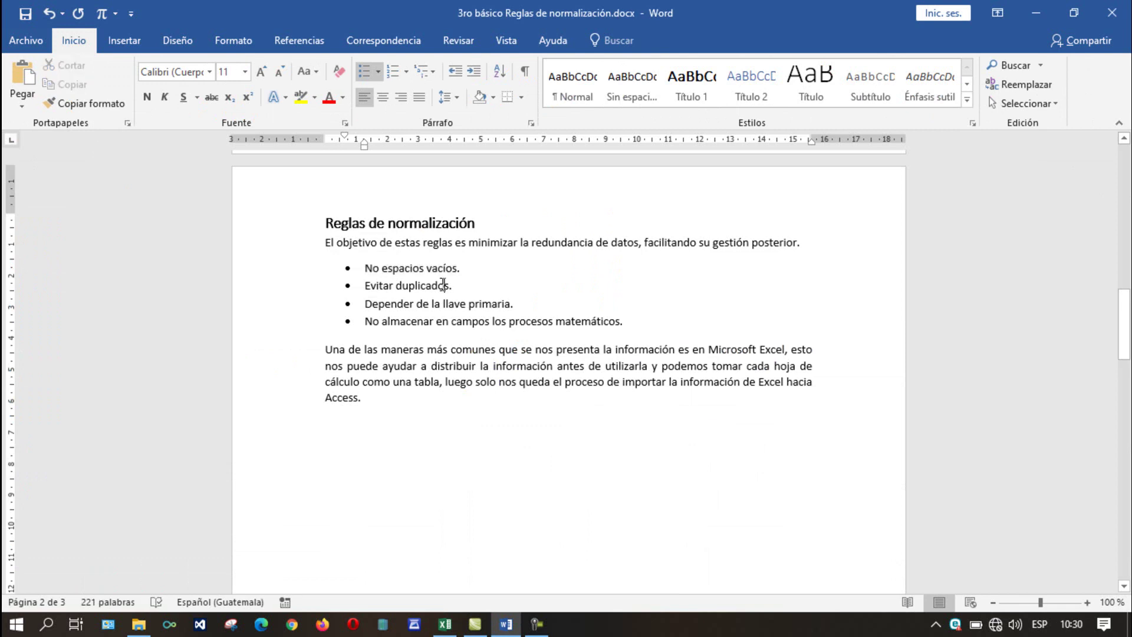
key("alt+Tab")
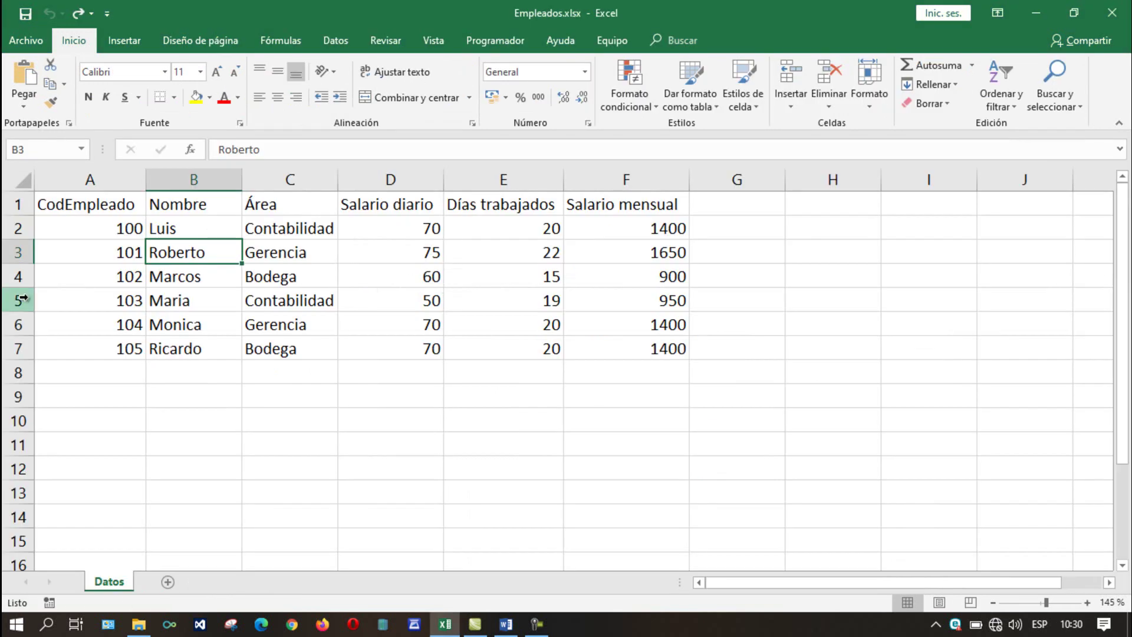
left_click(81, 247)
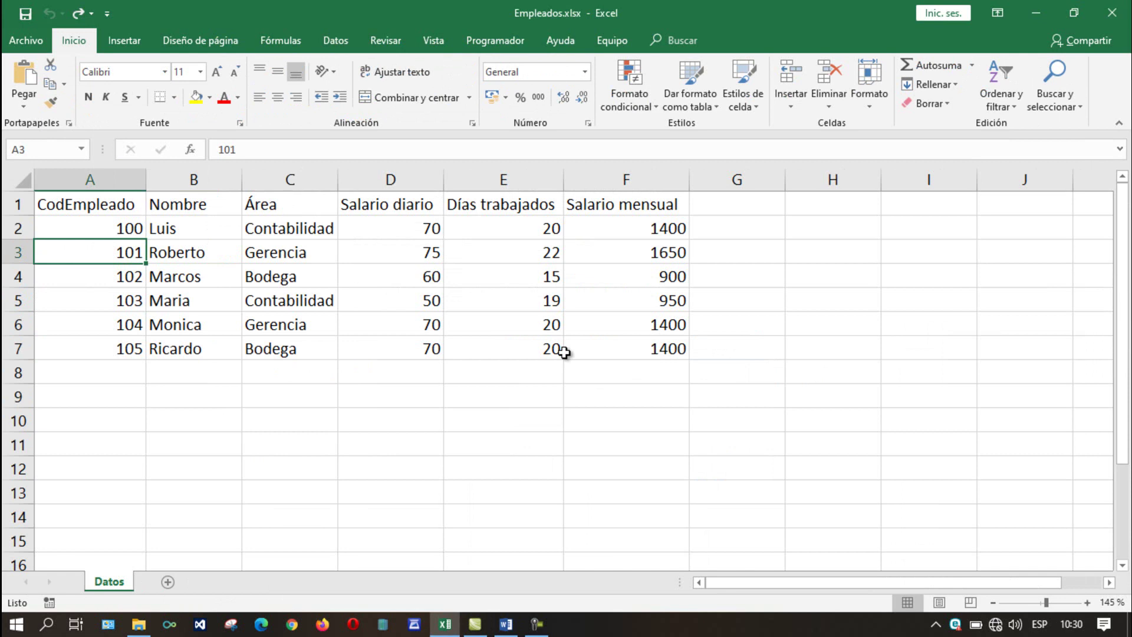
key("Up")
key("Right")
key("Down")
key("Right")
key("Left")
key("Up")
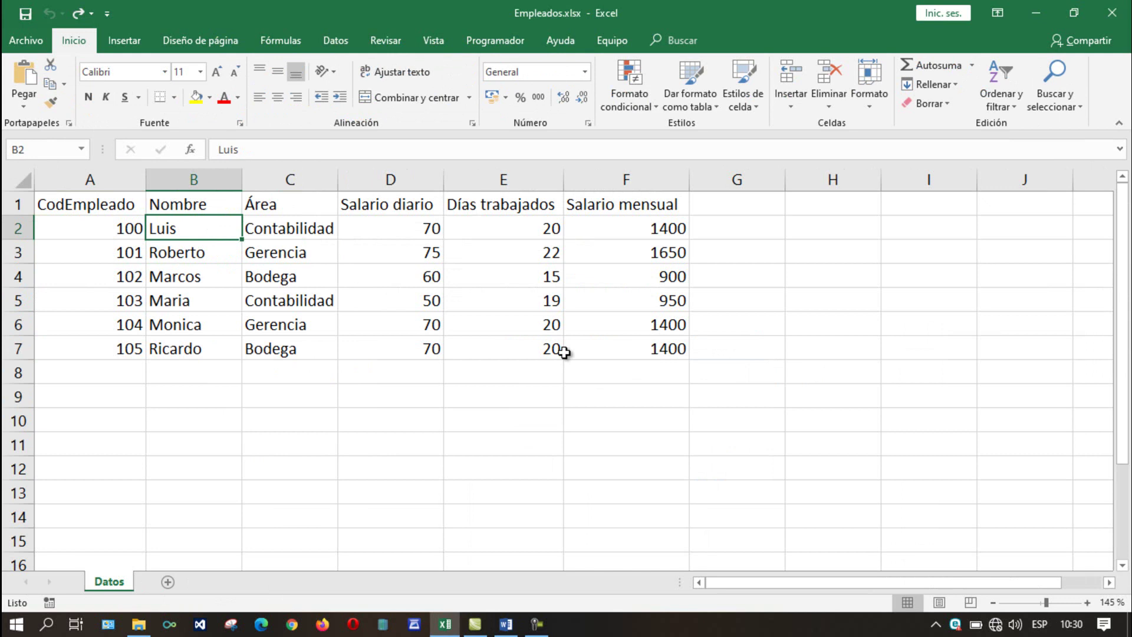
key("Right")
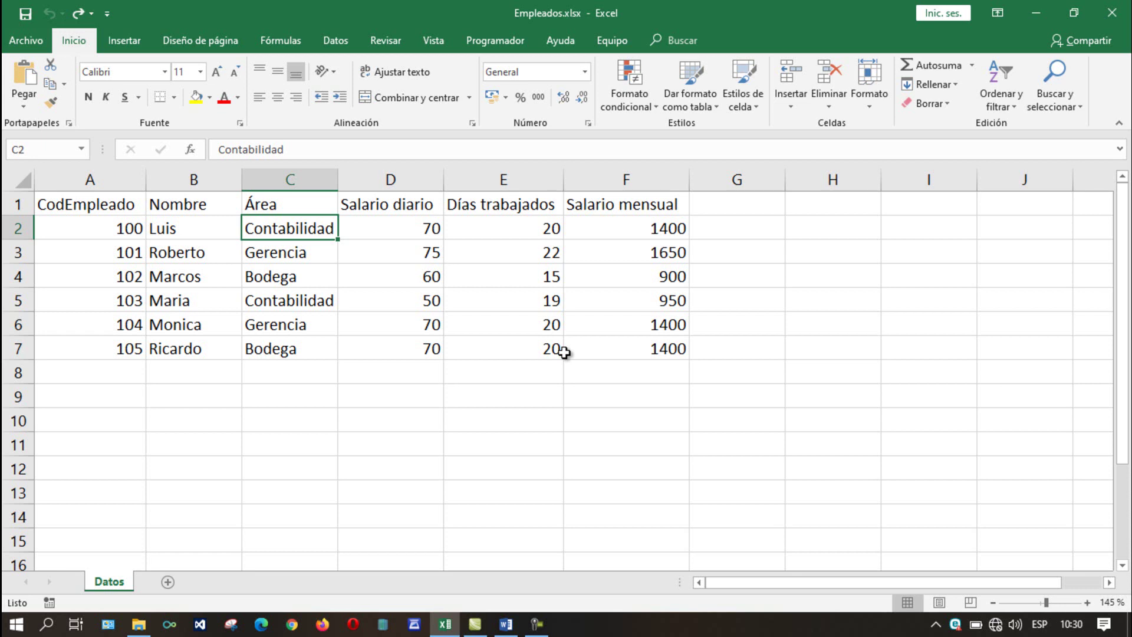
Step: Compare the Contabilidad, Gerencia and Bodega entries in the Área column for repetition and select the whole column
left_click(286, 299)
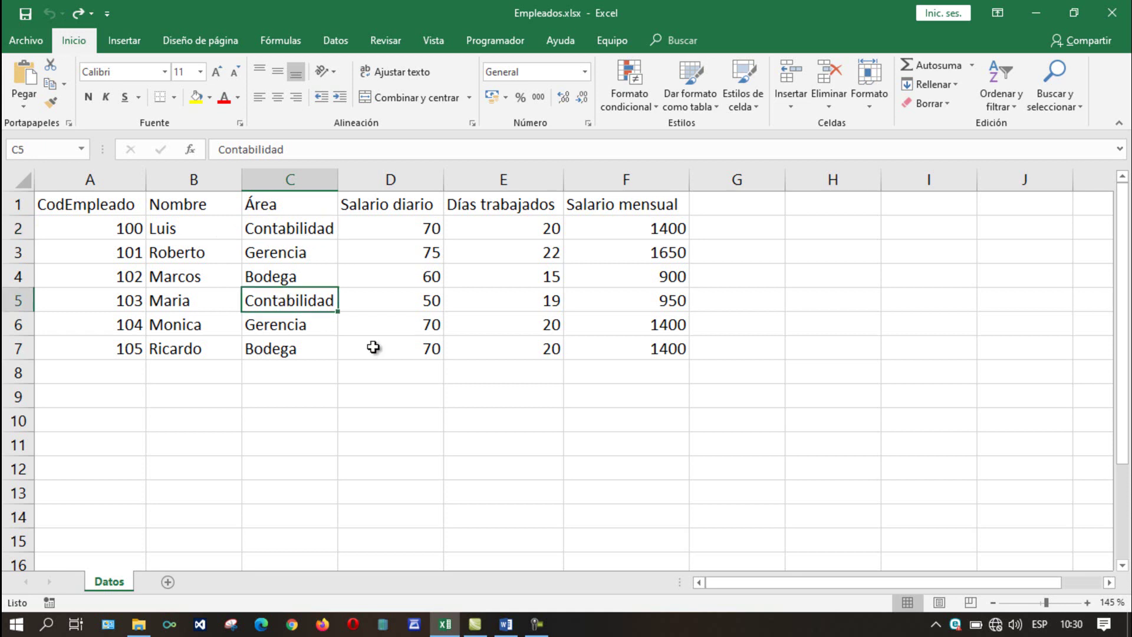
left_click(312, 252)
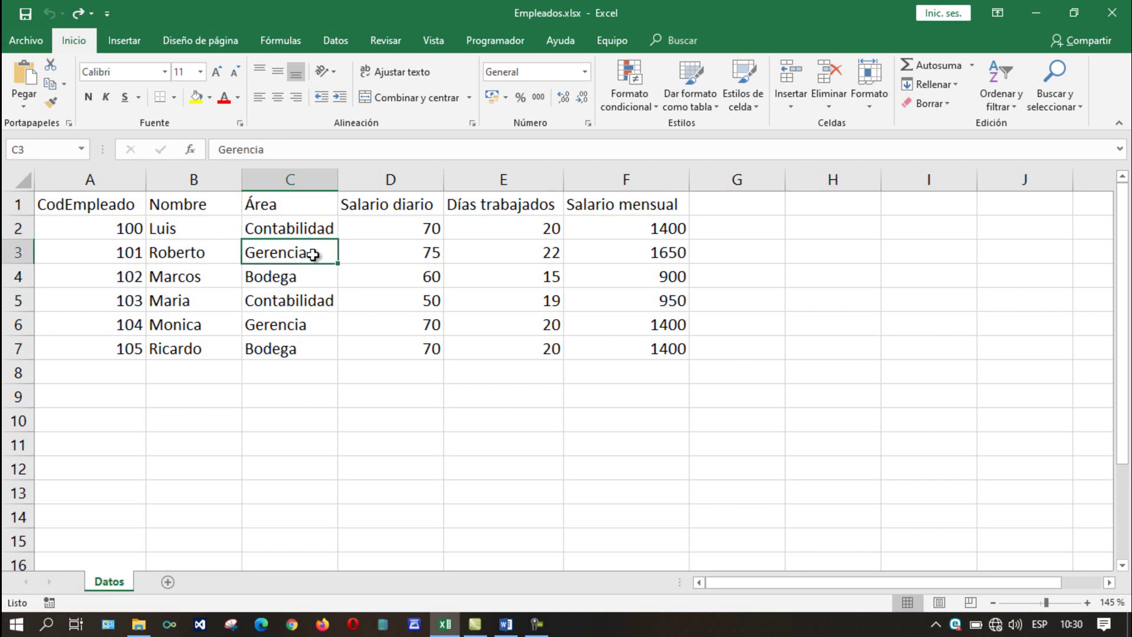
left_click(286, 325)
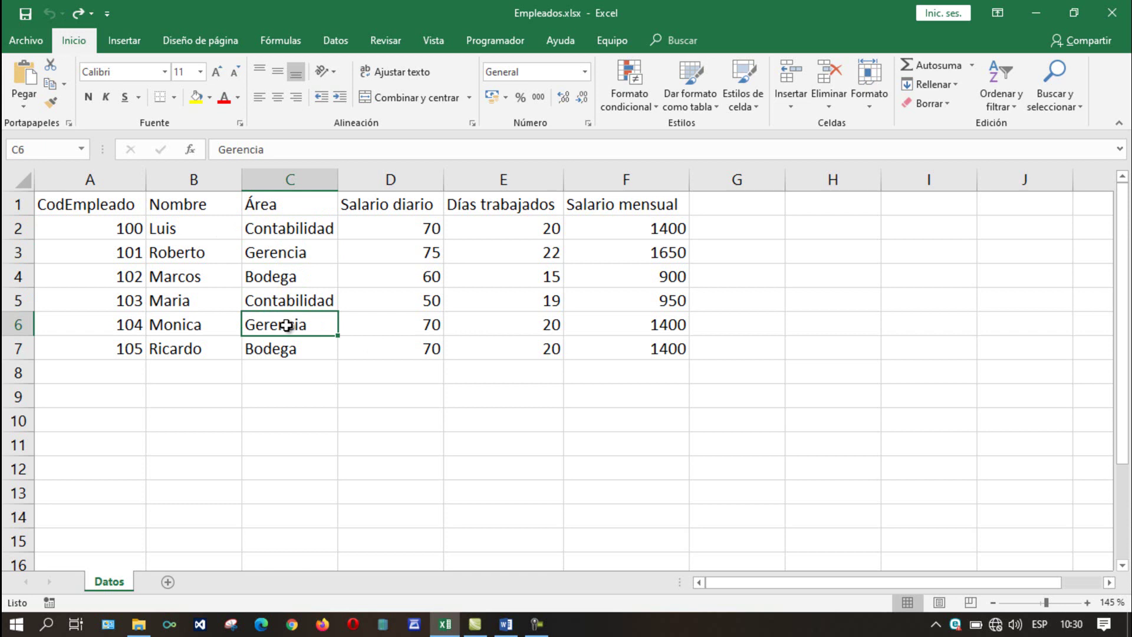
left_click(312, 276)
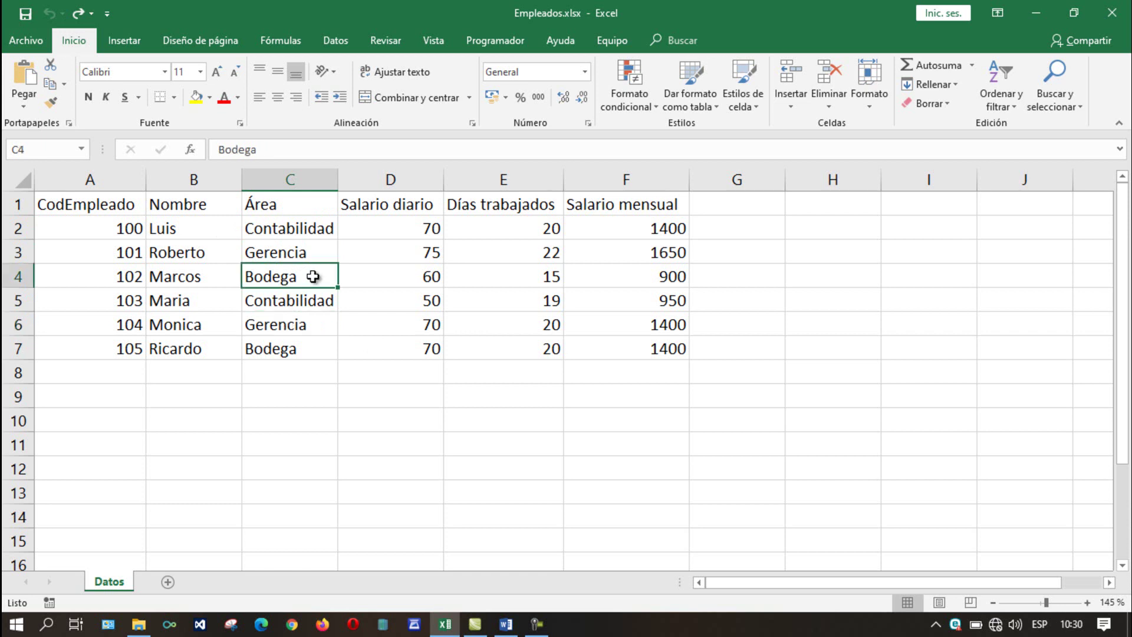
left_click(292, 351)
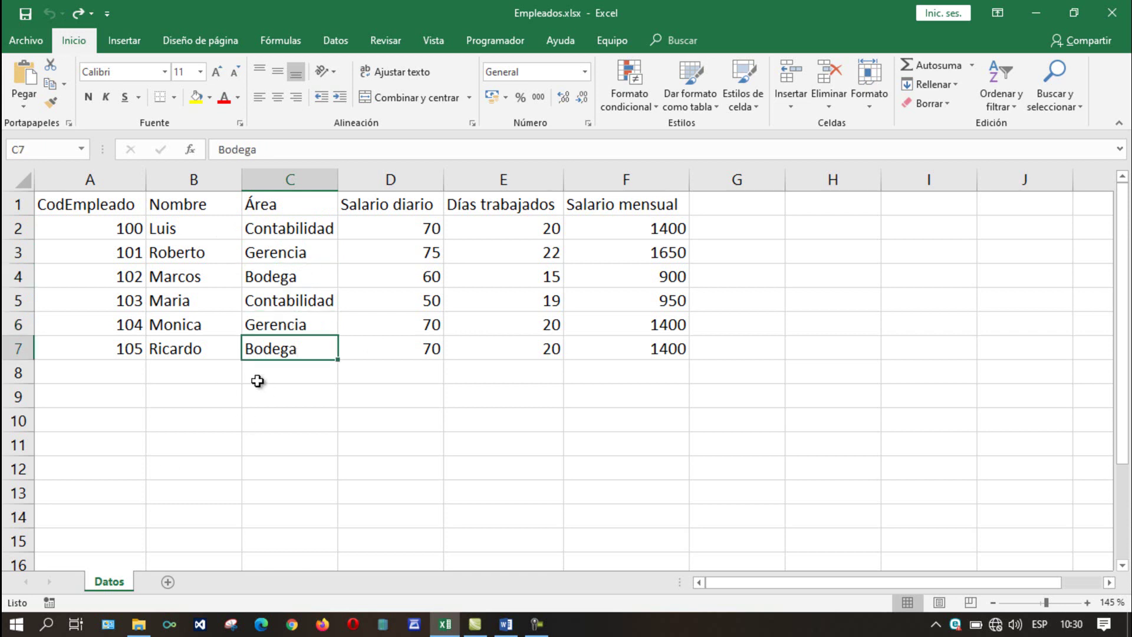
left_click(290, 424)
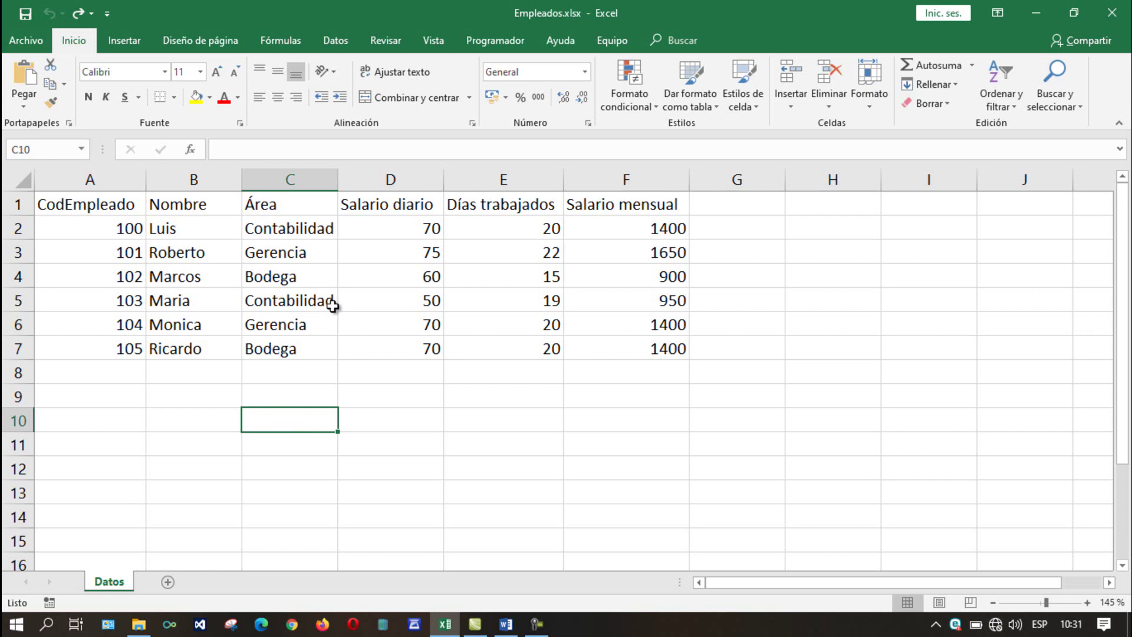
left_click(289, 369)
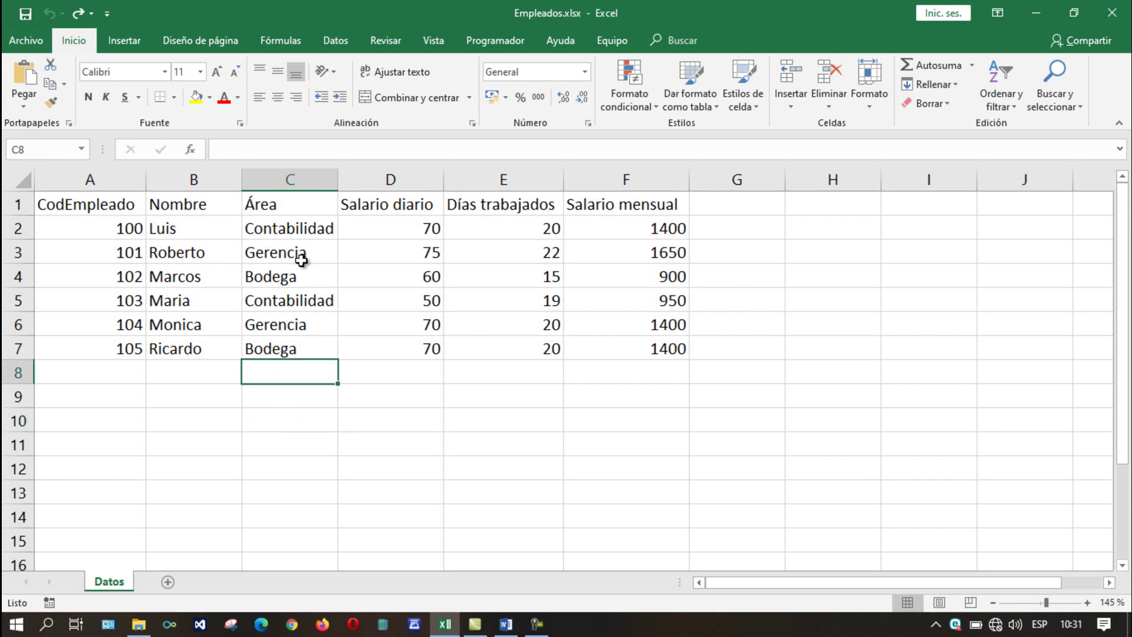
left_click(308, 185)
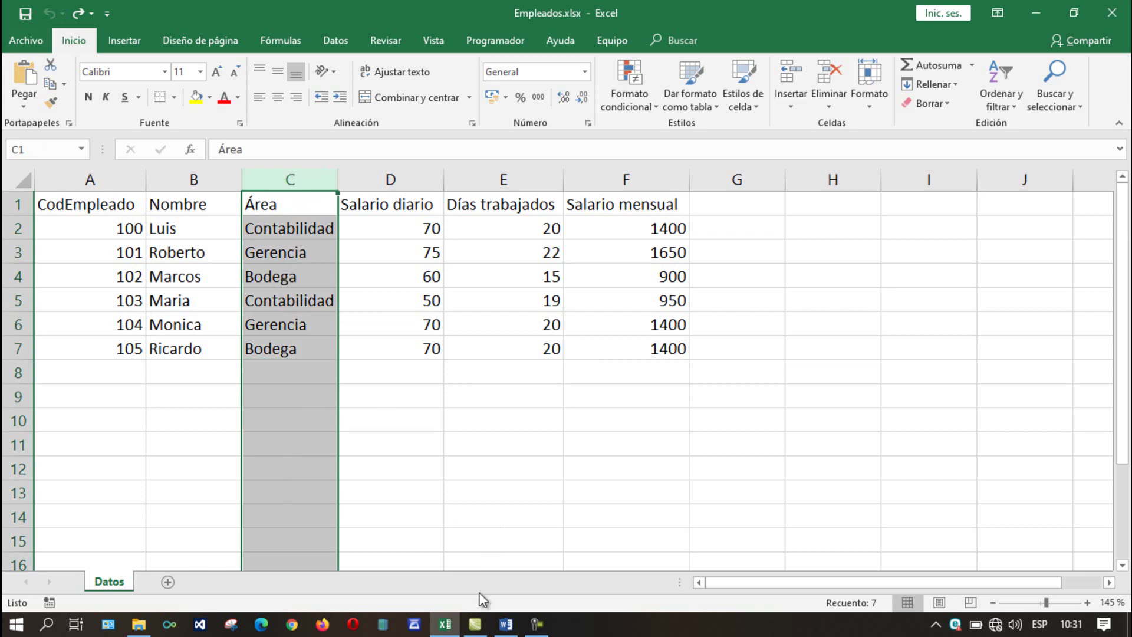
Step: Select the rule "Evitar duplicados" in Word and compare it with the Área column in the Excel workbook
left_click(450, 625)
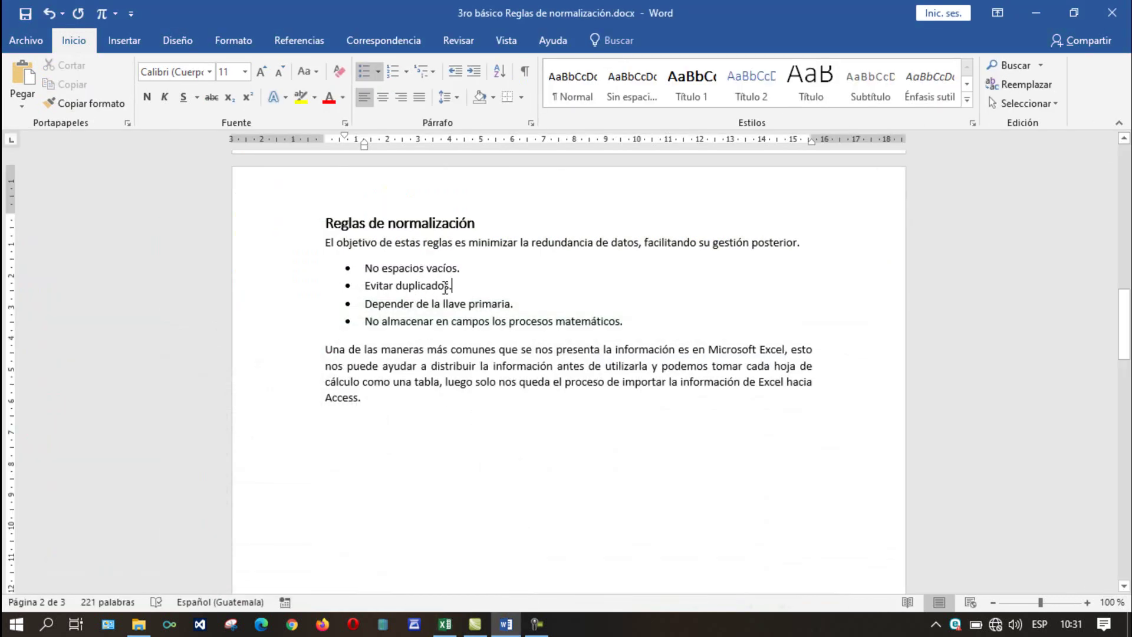
left_click_drag(454, 286, 365, 286)
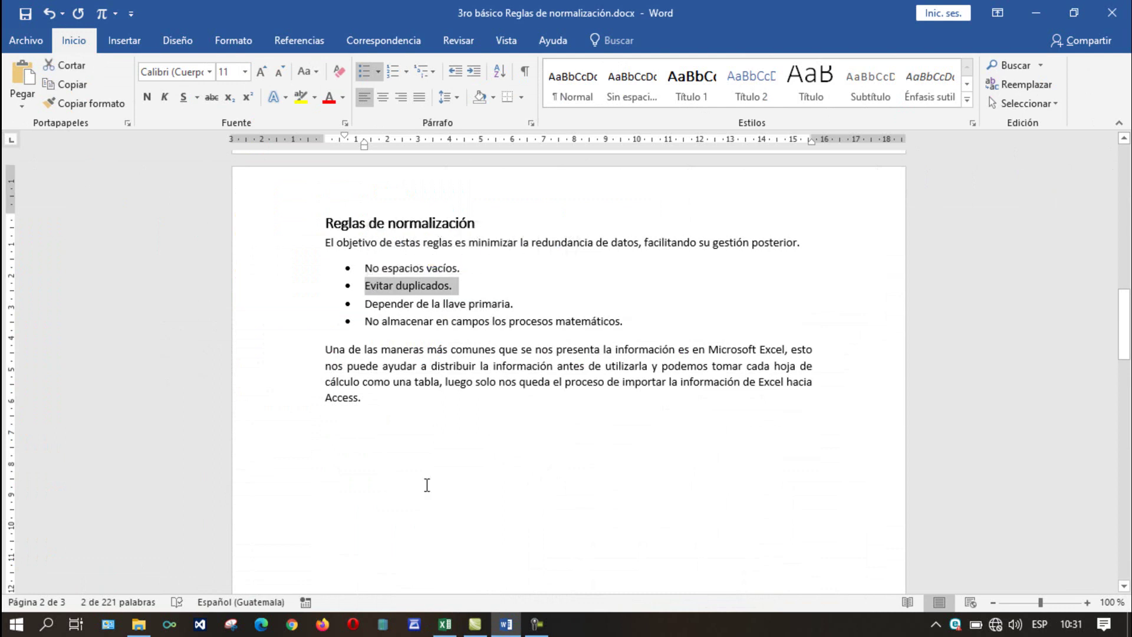
left_click(444, 623)
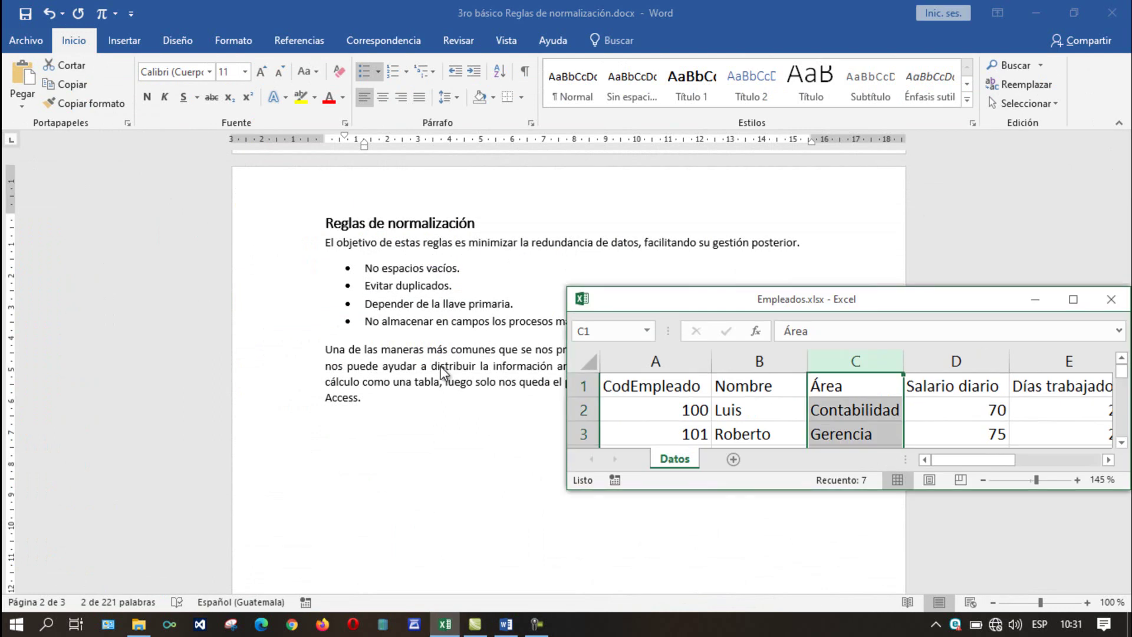
double_click(721, 307)
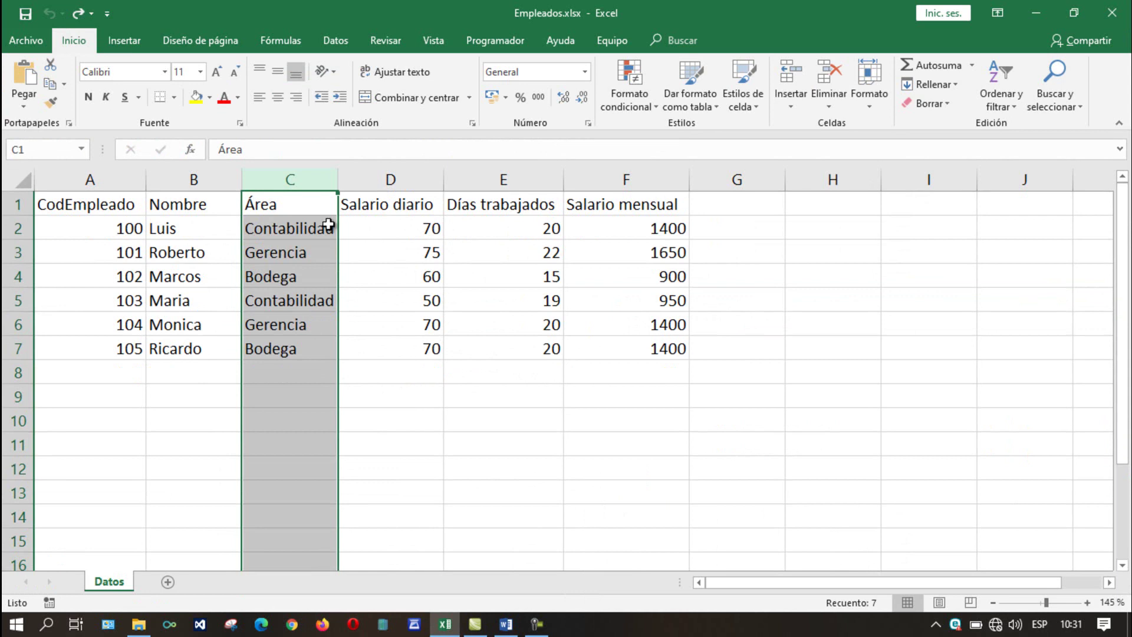
left_click(506, 623)
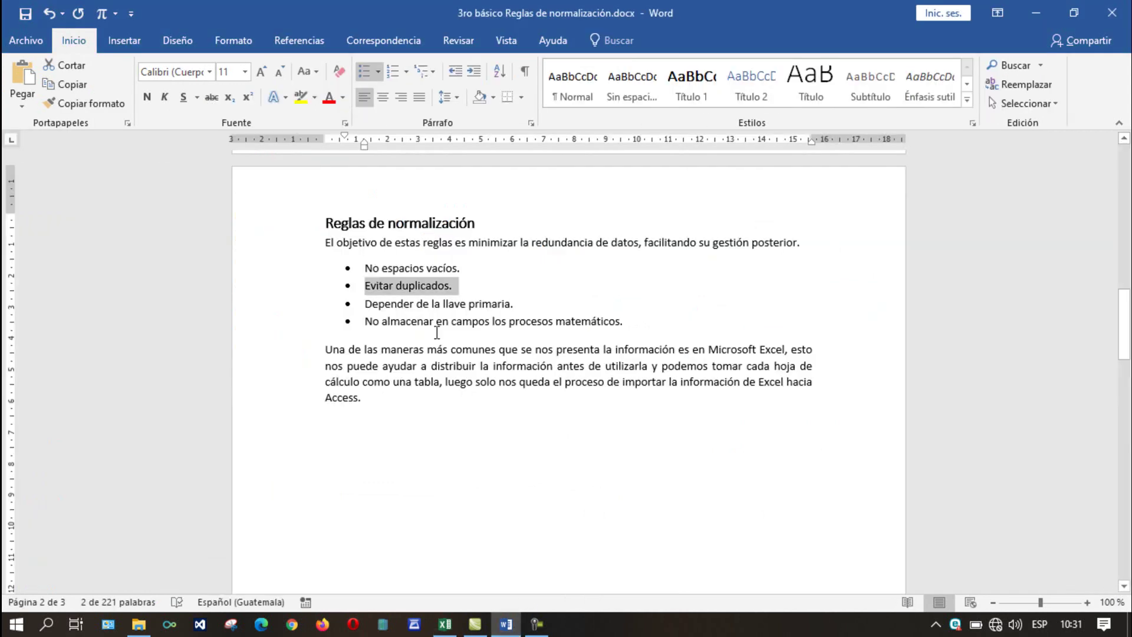
Step: Select the rule "Depender de la llave primaria" in Word and compare it with the CodEmpleado column in the Excel workbook
left_click(524, 306)
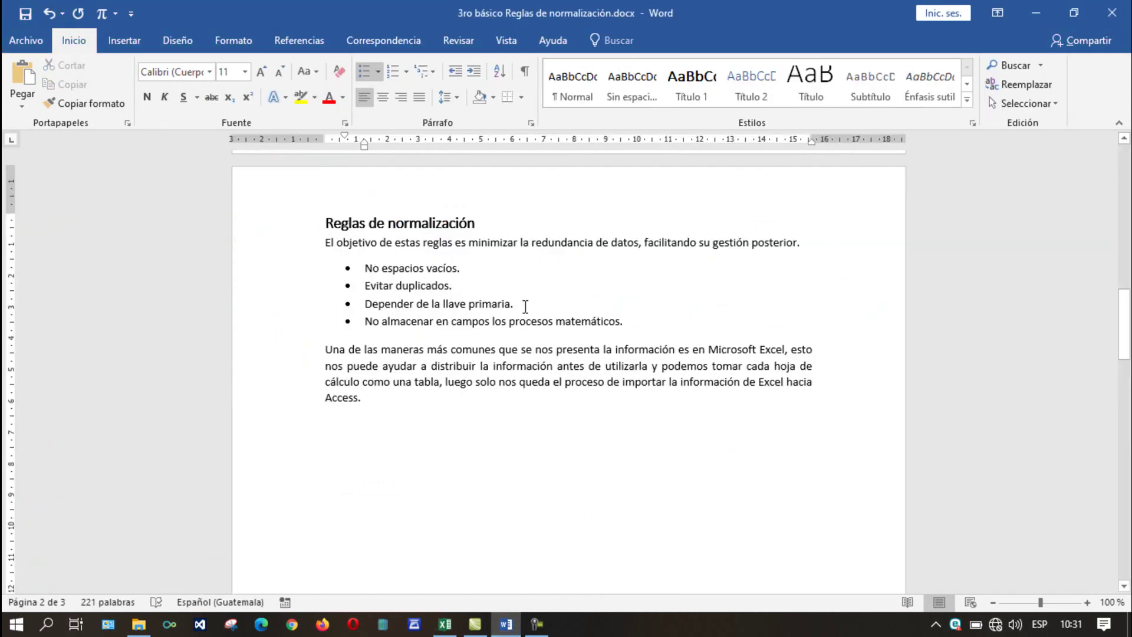
left_click_drag(516, 304, 366, 304)
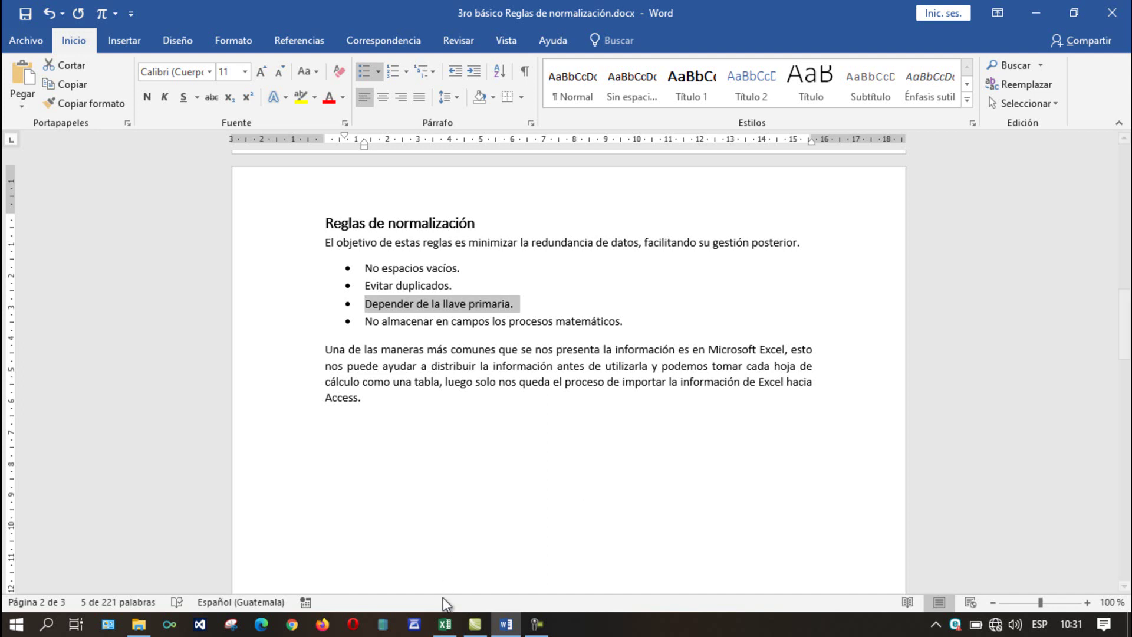
left_click(443, 625)
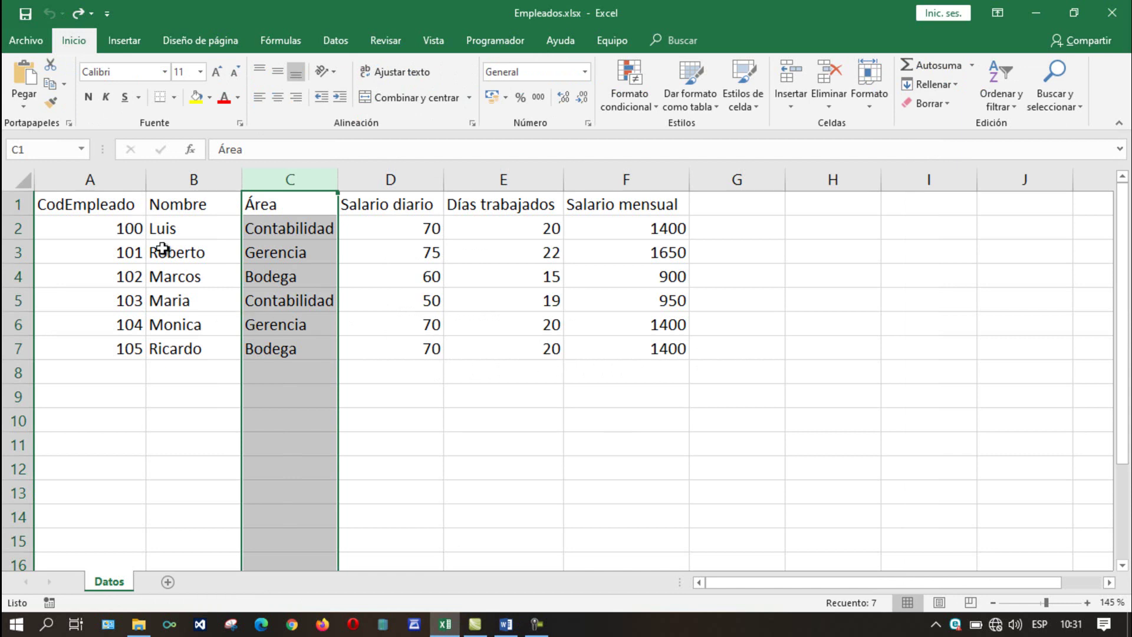
left_click(92, 167)
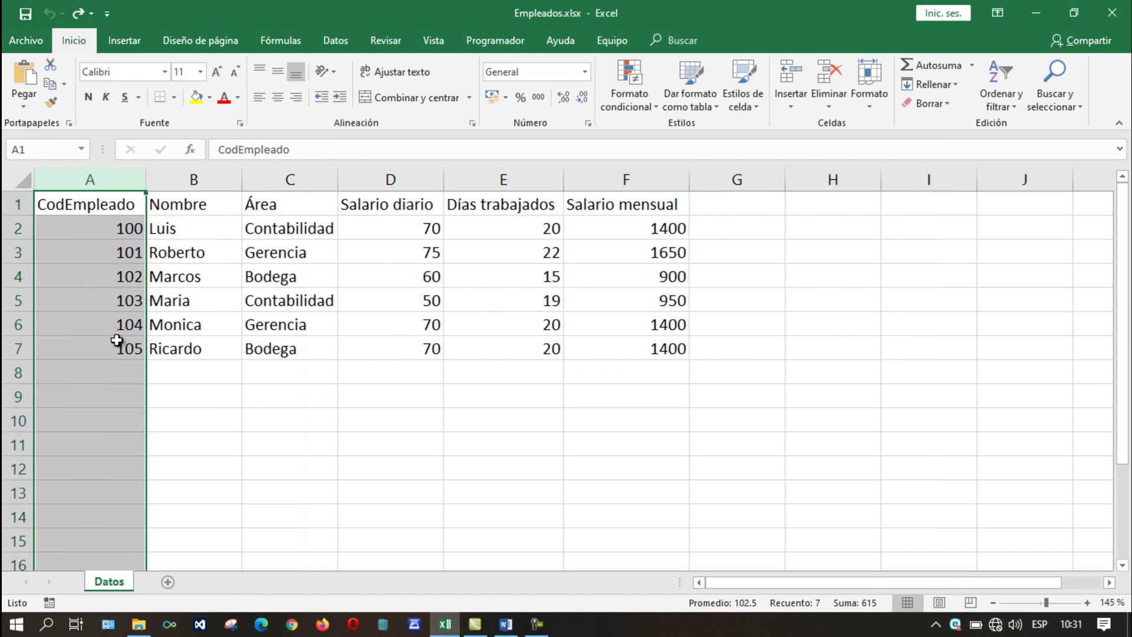
left_click(393, 456)
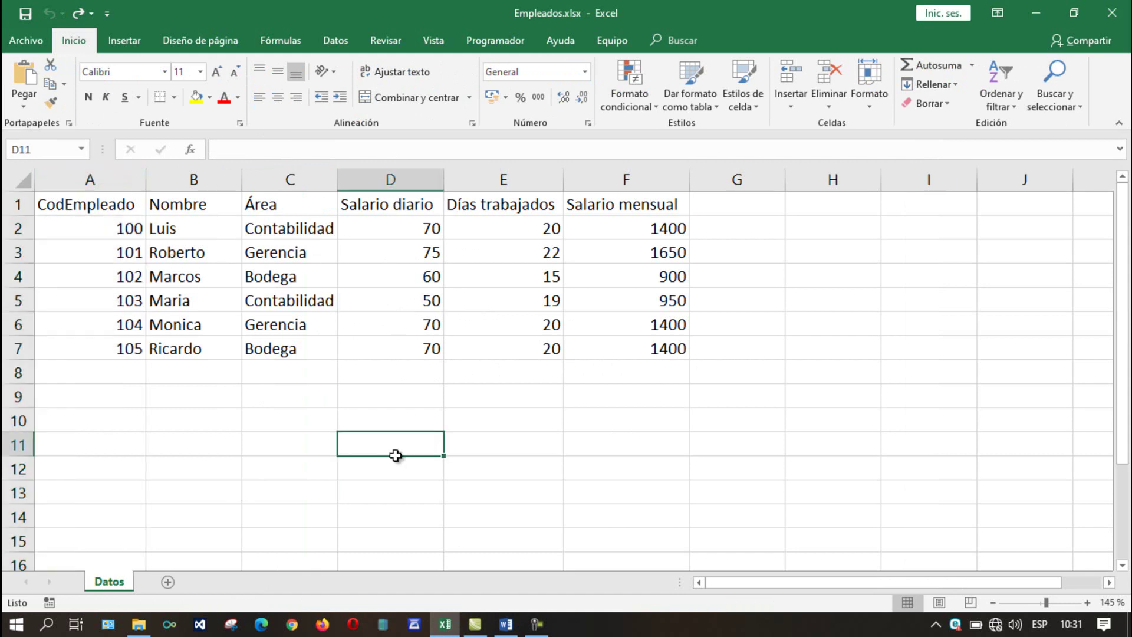
Step: Check the rules in Word again, then in Excel examine how the Salario mensual formula in F2 uses Salario diario and Días trabajados
left_click(506, 625)
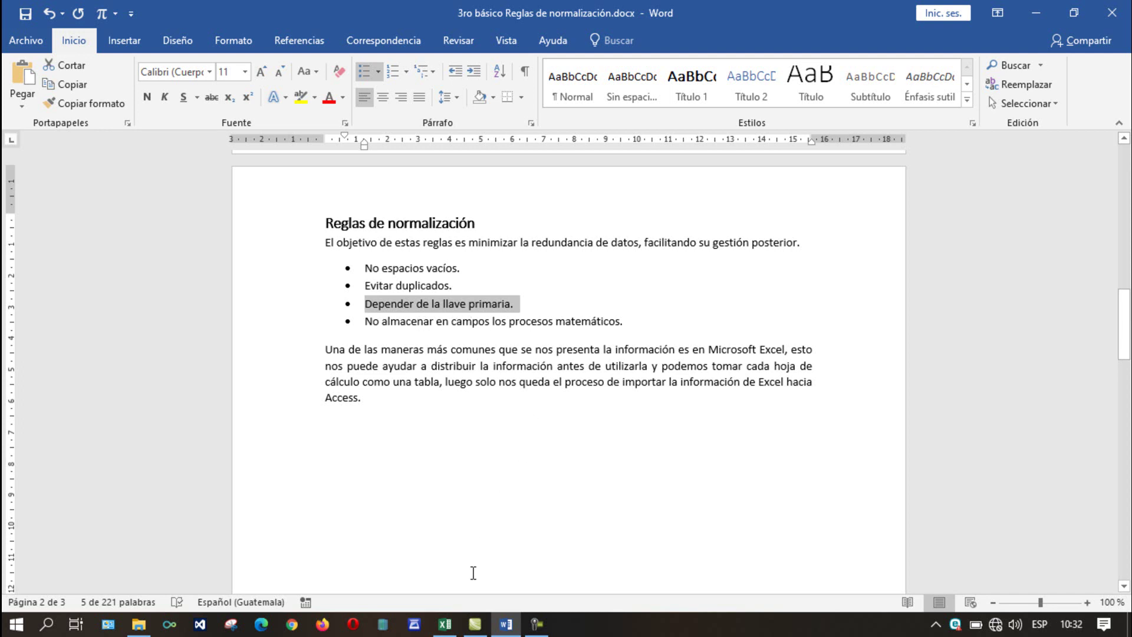
left_click(443, 625)
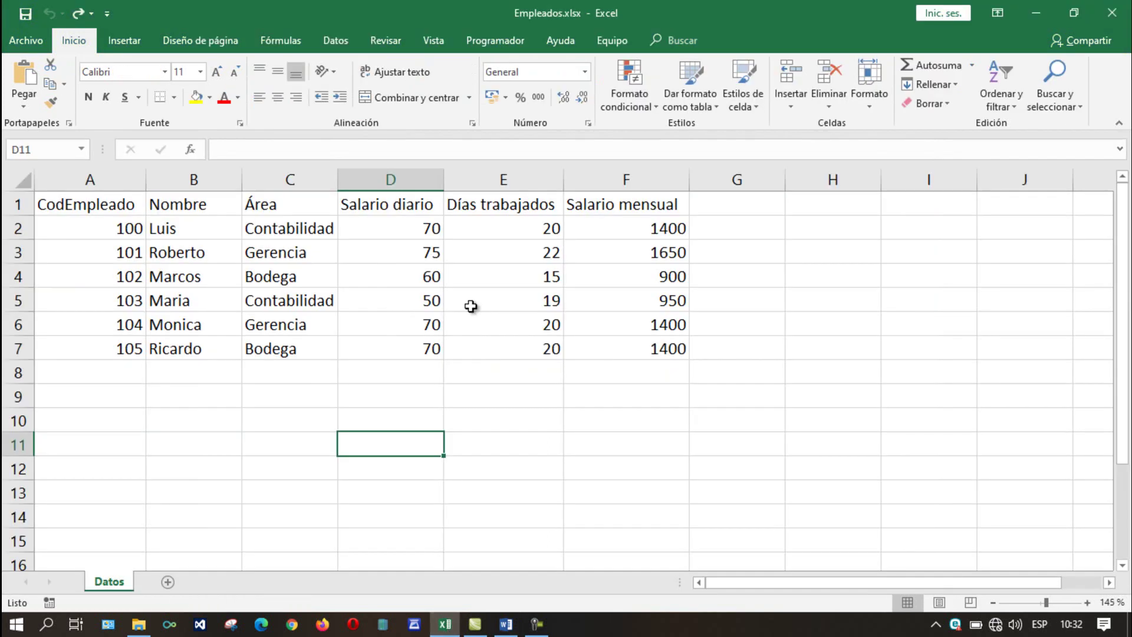
left_click(402, 224)
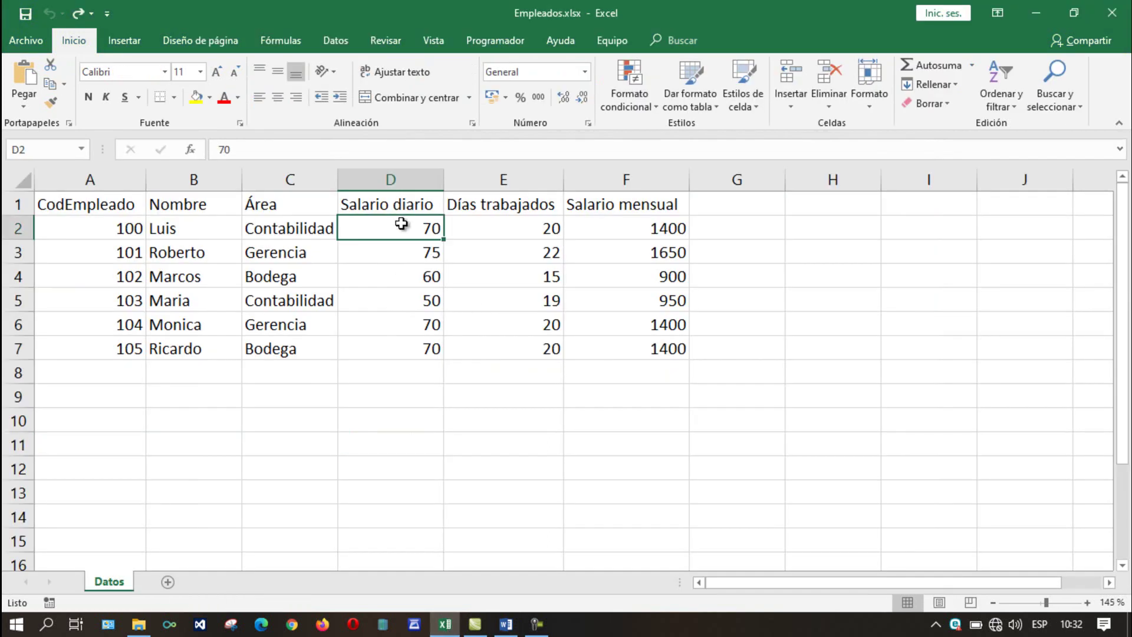
left_click(510, 234)
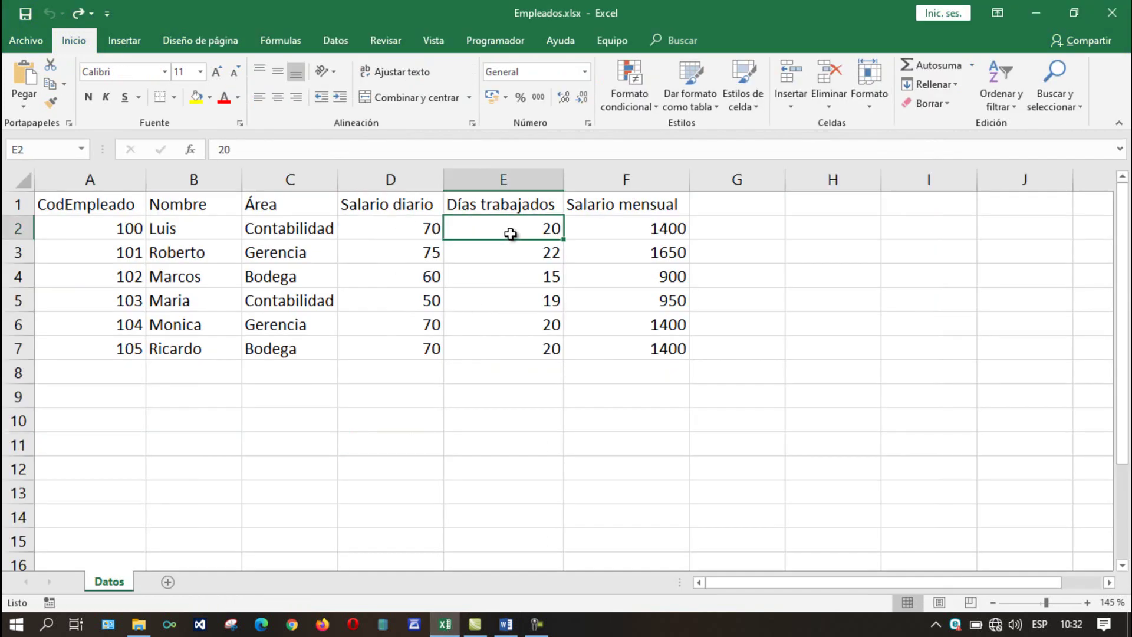
left_click(615, 230)
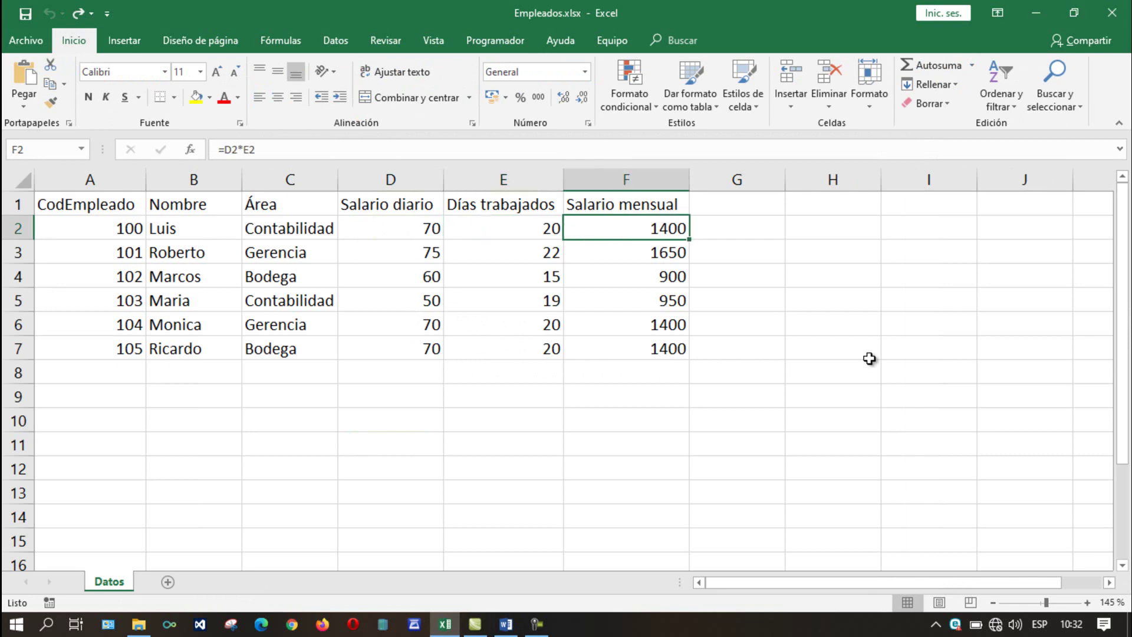
key("F2")
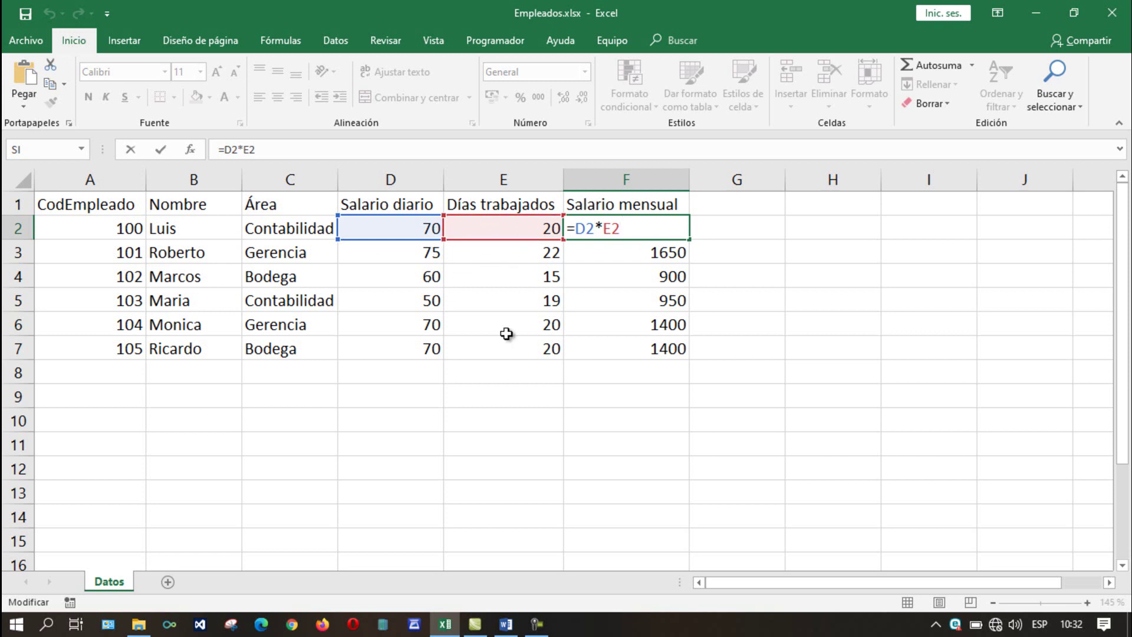
key("Return")
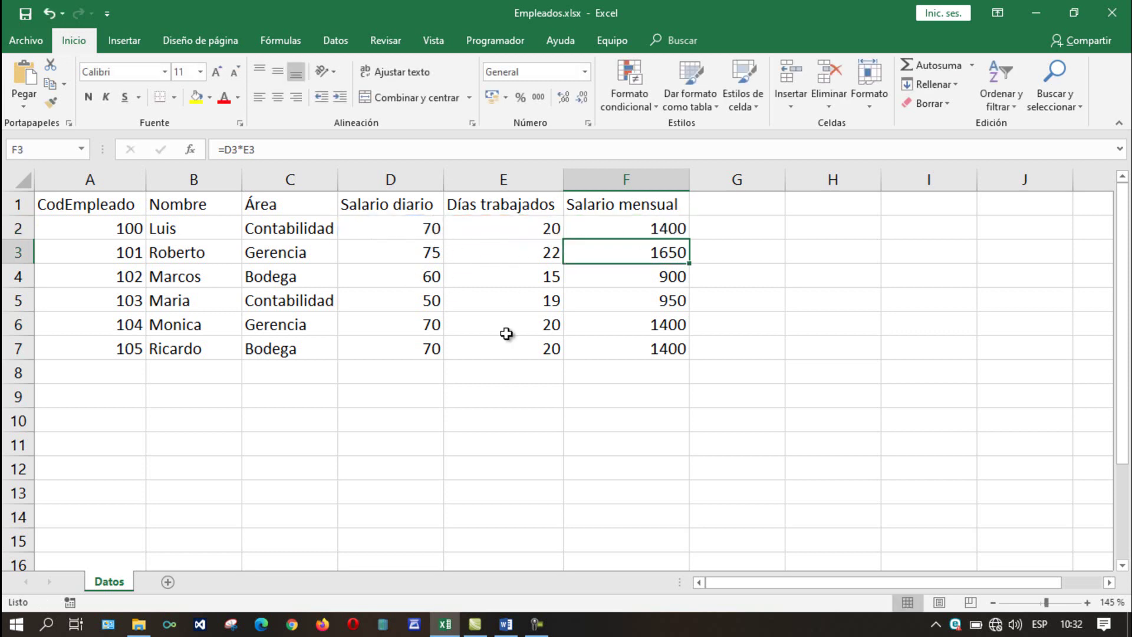
Step: Delete the calculated Salario mensual column from the employee table
left_click(650, 179)
right_click(649, 182)
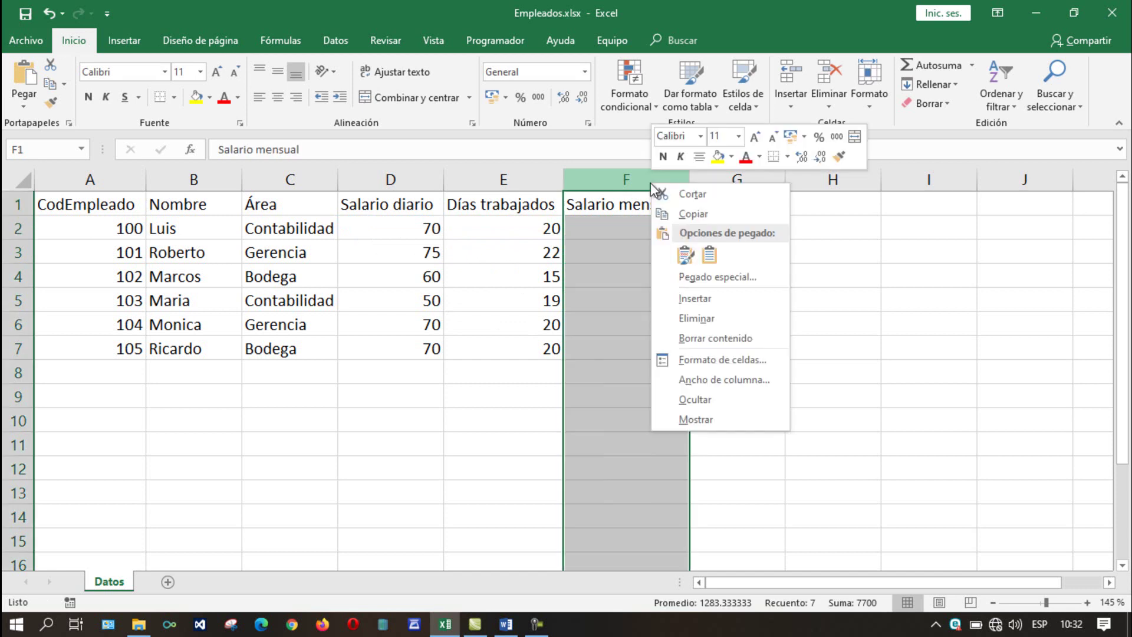
left_click(699, 319)
left_click(749, 334)
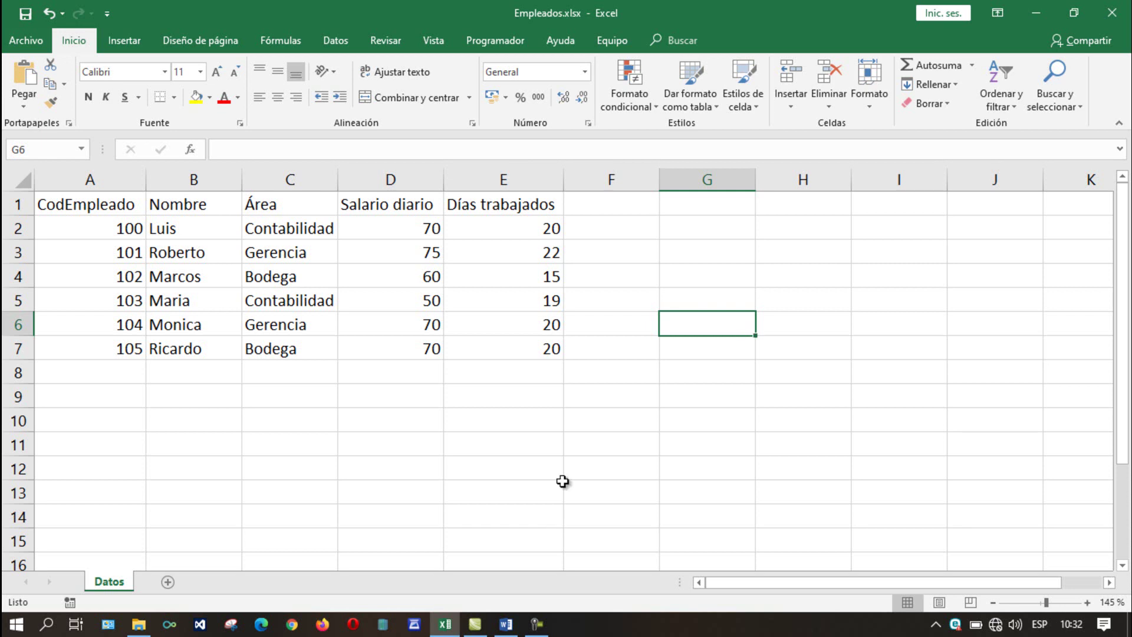
Step: Review the Días trabajados, Salario diario and Área values of the first employee record
left_click(510, 232)
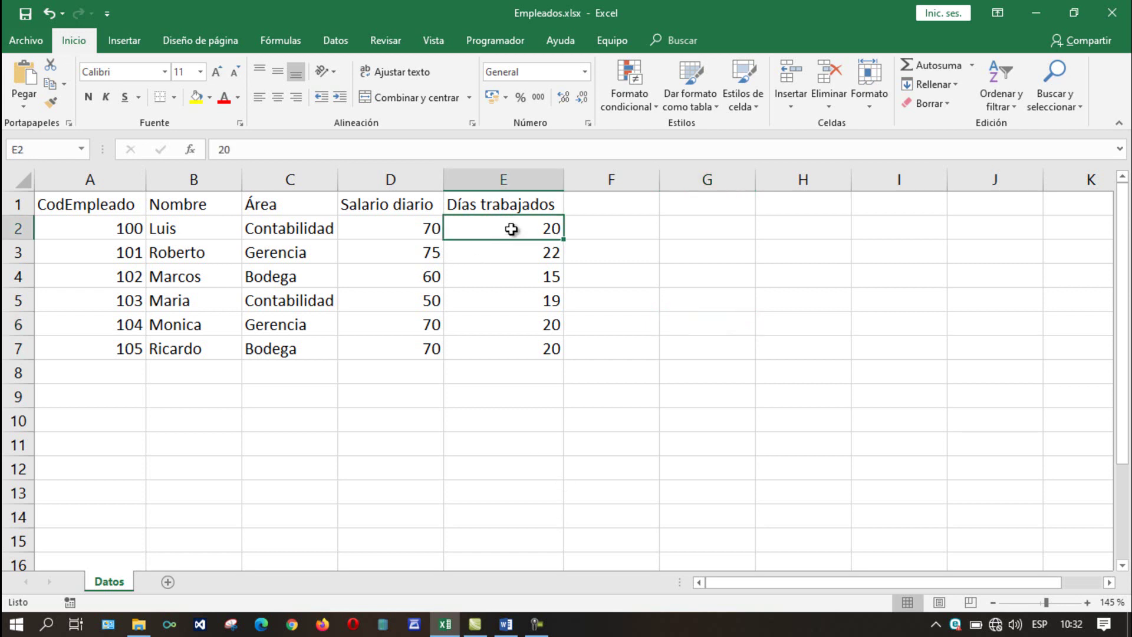
left_click(404, 234)
left_click(277, 224)
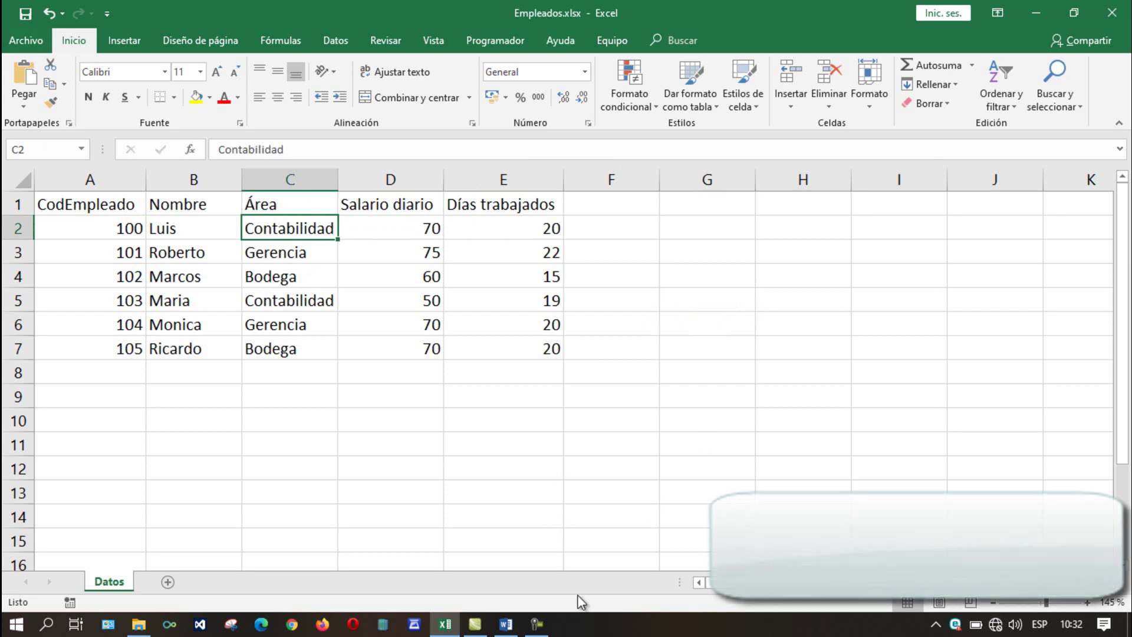
left_click(538, 629)
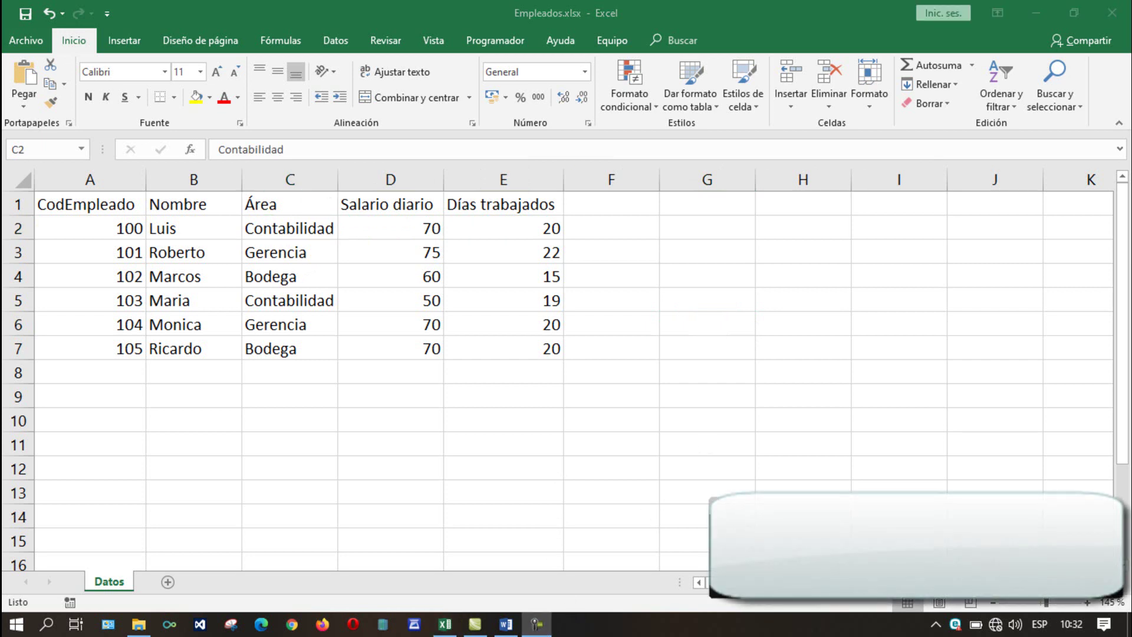
left_click(976, 409)
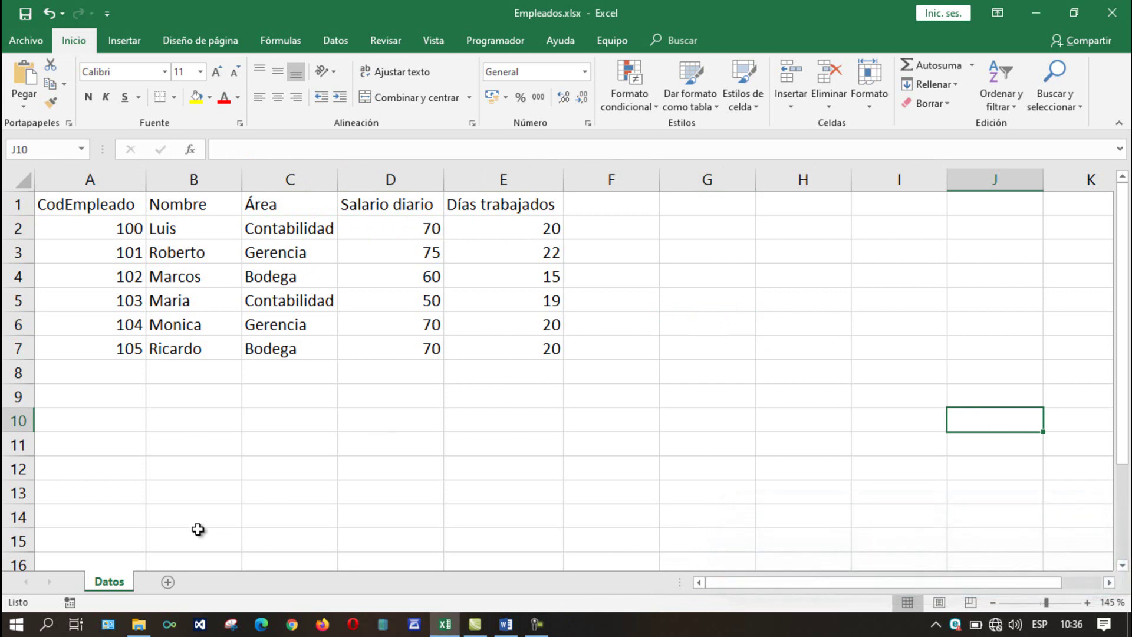
Step: Add a new worksheet for the repeated Área data and name it Area
left_click(311, 182)
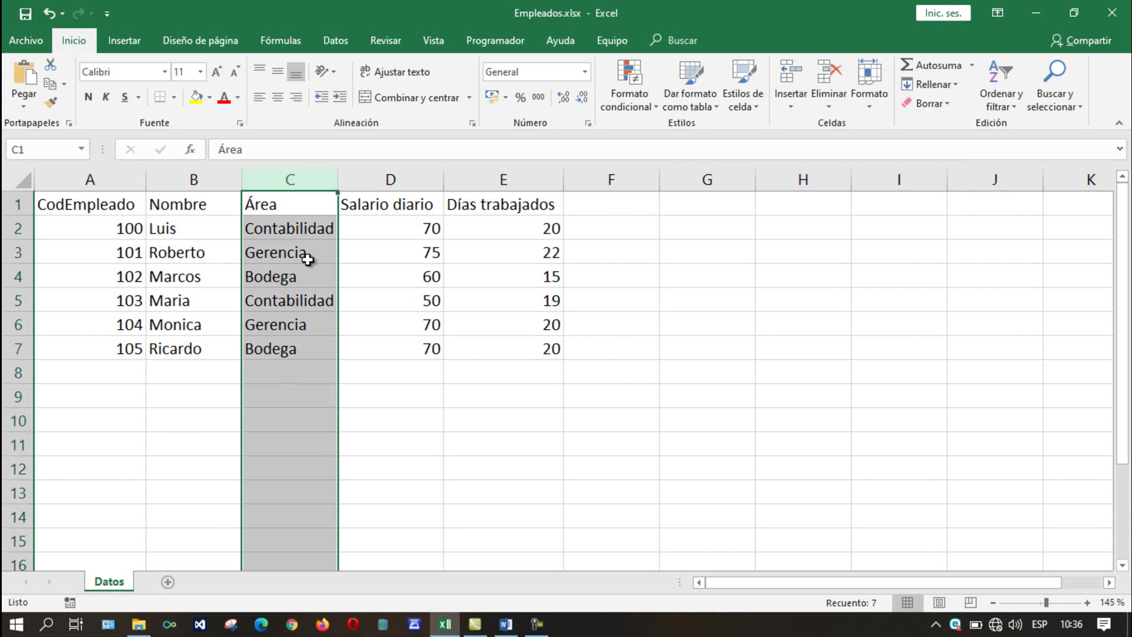
left_click(167, 581)
double_click(166, 581)
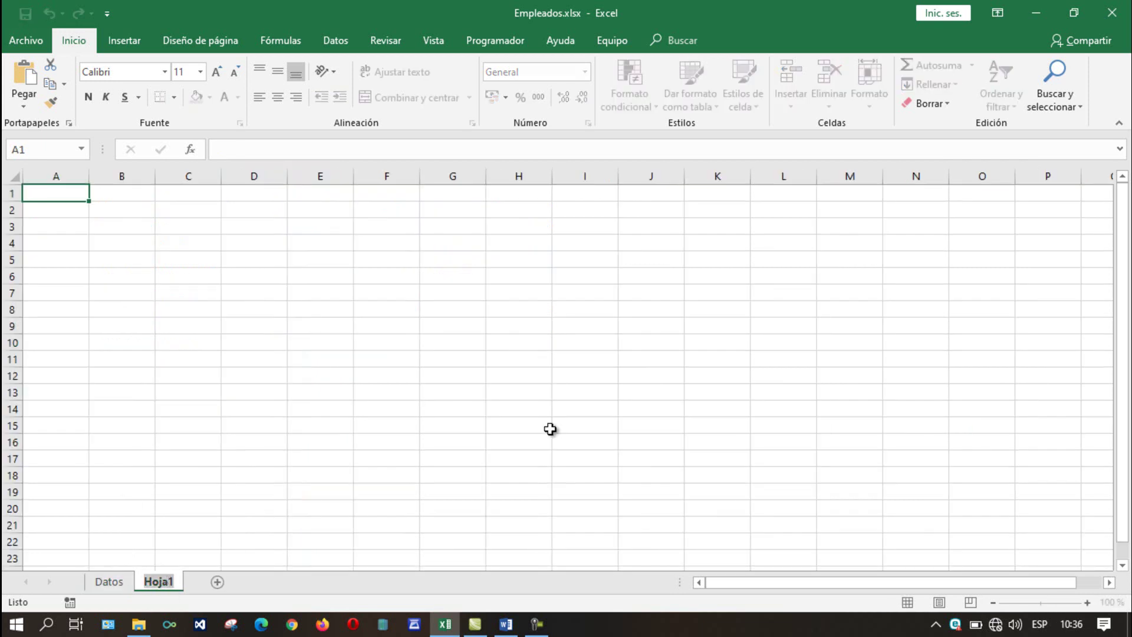
type("Area")
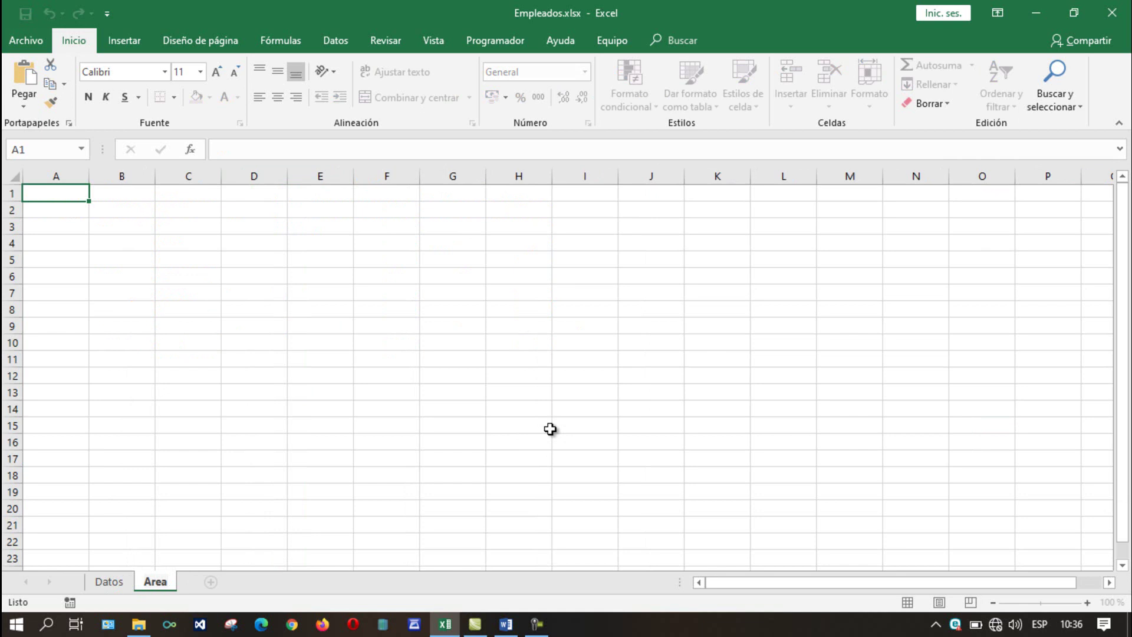
key("Return")
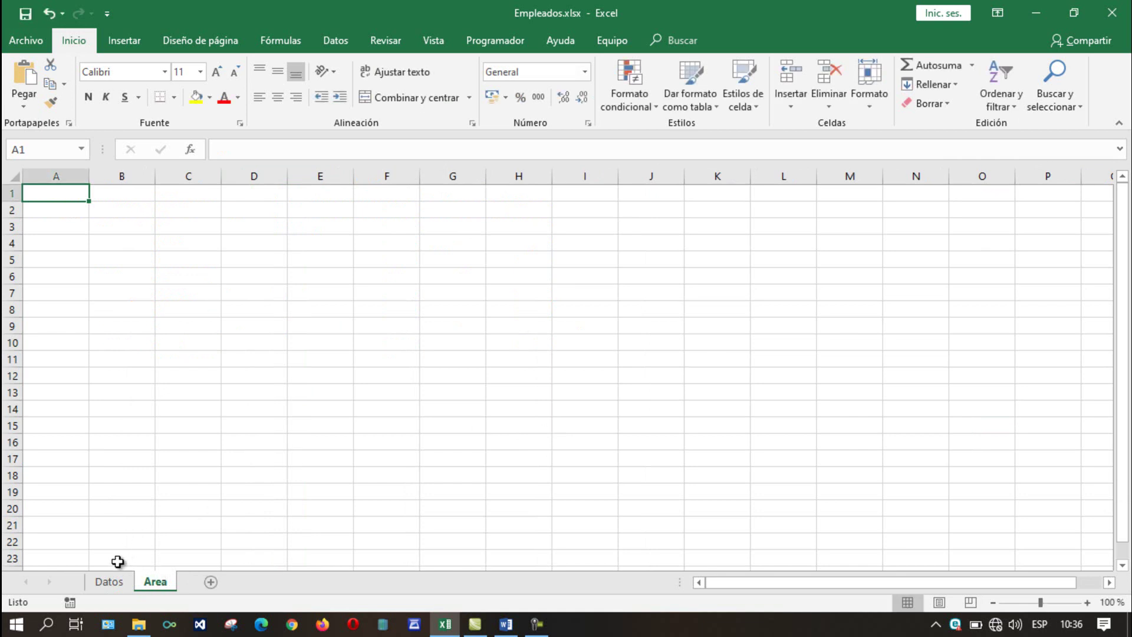
Step: Copy the Área header and its entries, cells C1 to C7, from the Datos sheet
left_click(112, 583)
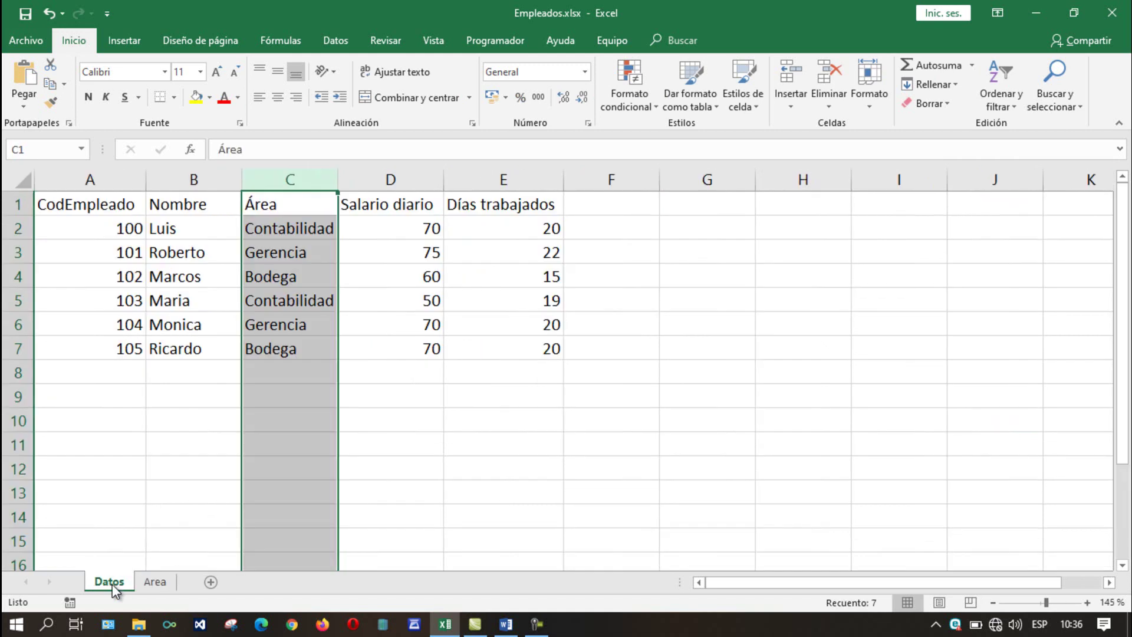
left_click(267, 204)
key("shift+Down")
key("shift+Down")
key("shift+Down")
key("shift+Down")
key("shift+Down")
key("shift+Down")
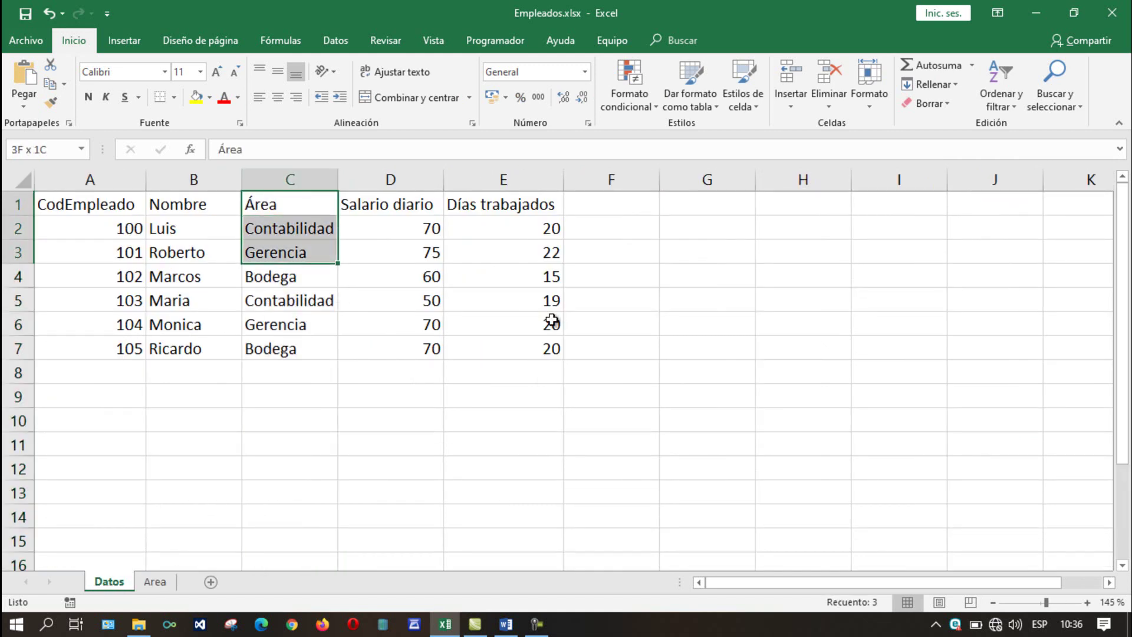
right_click(310, 205)
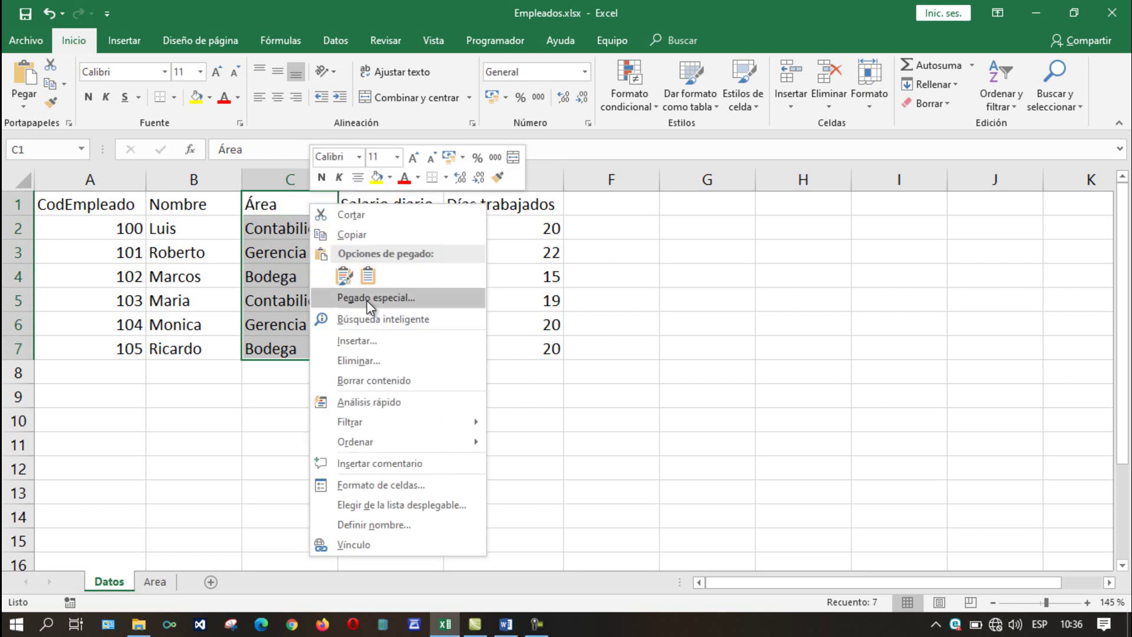
left_click(398, 236)
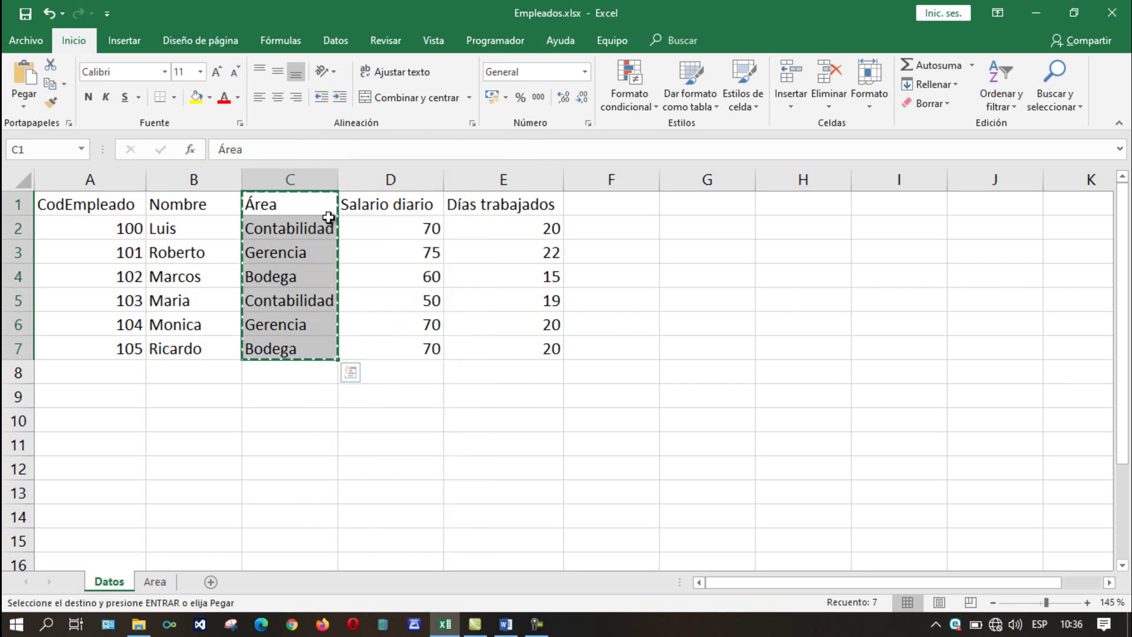
Step: Paste the copied Área list into the Area sheet starting at cell B1
left_click(154, 582)
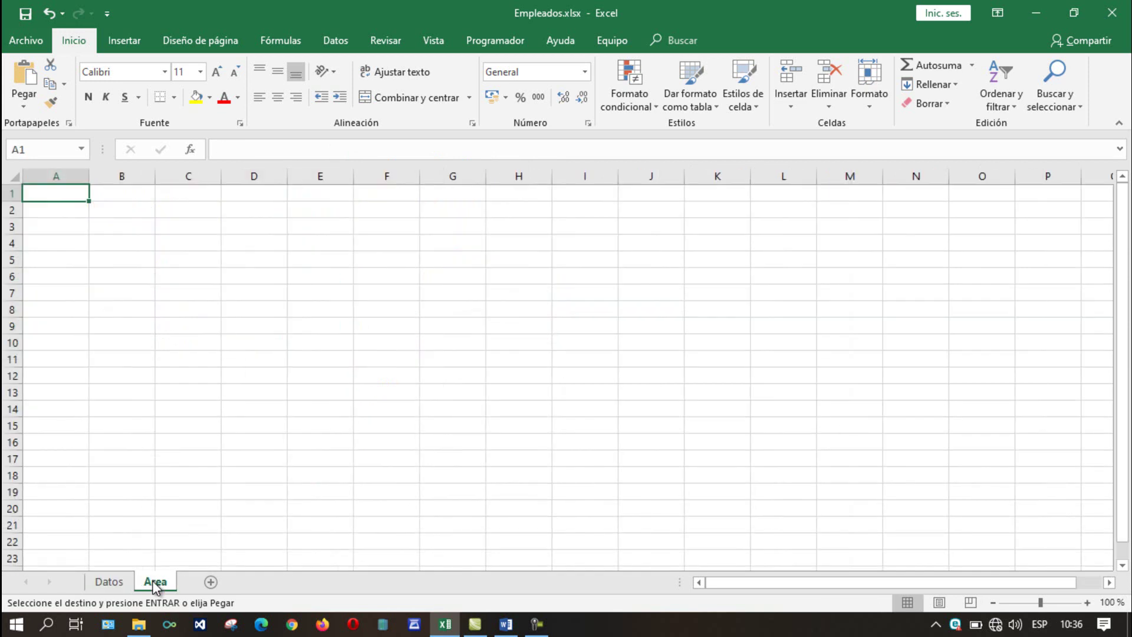
left_click(135, 189)
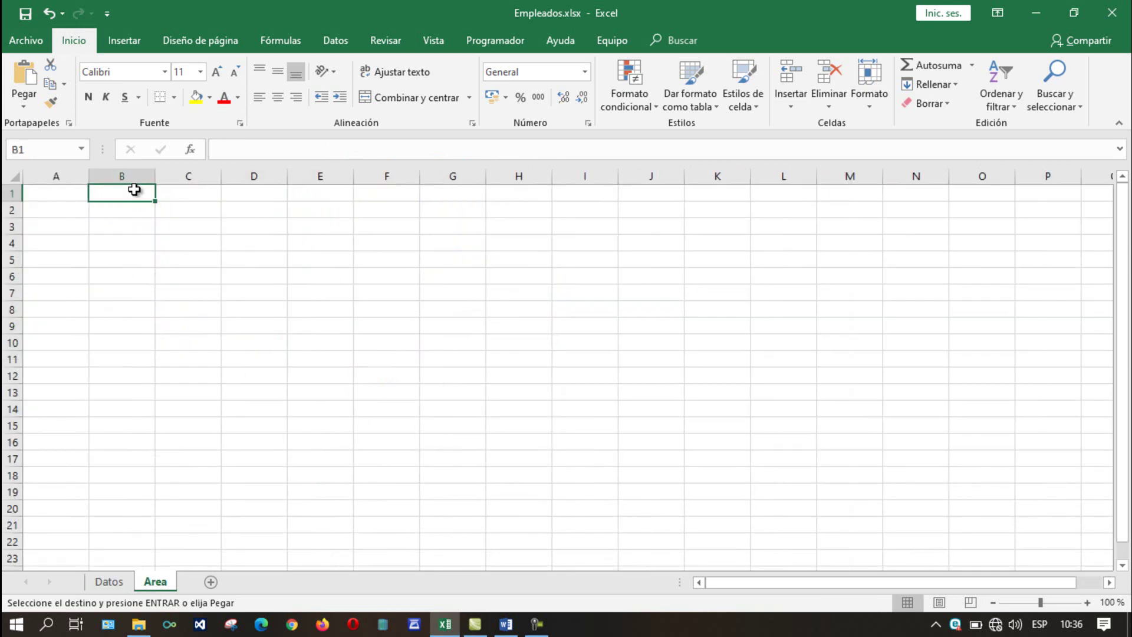
scroll(766, 559, "up", 2)
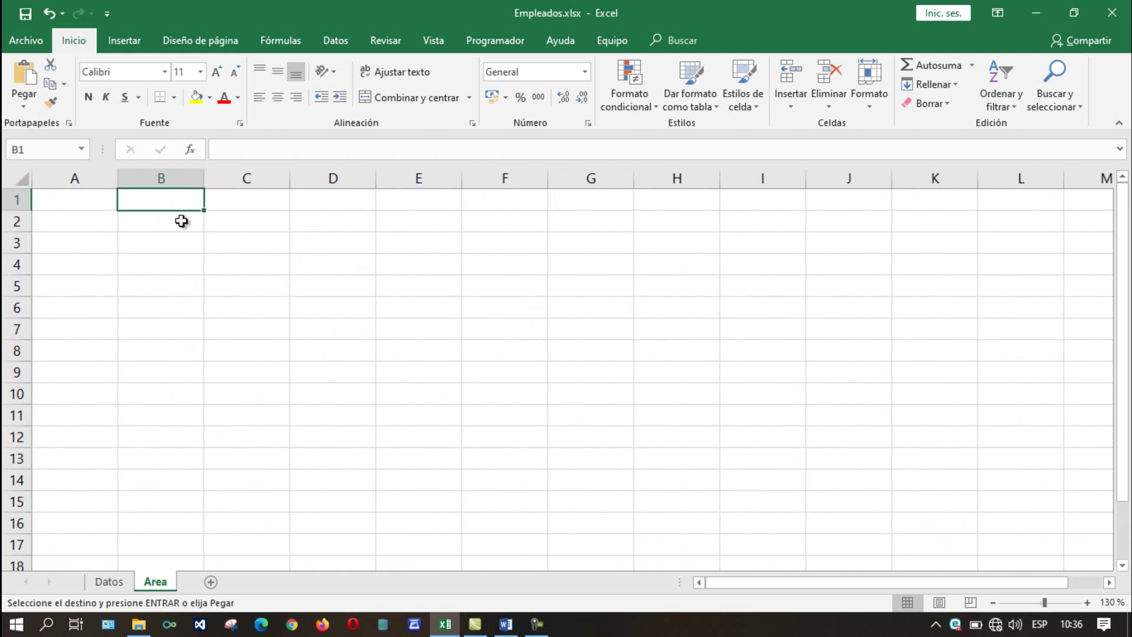
right_click(180, 202)
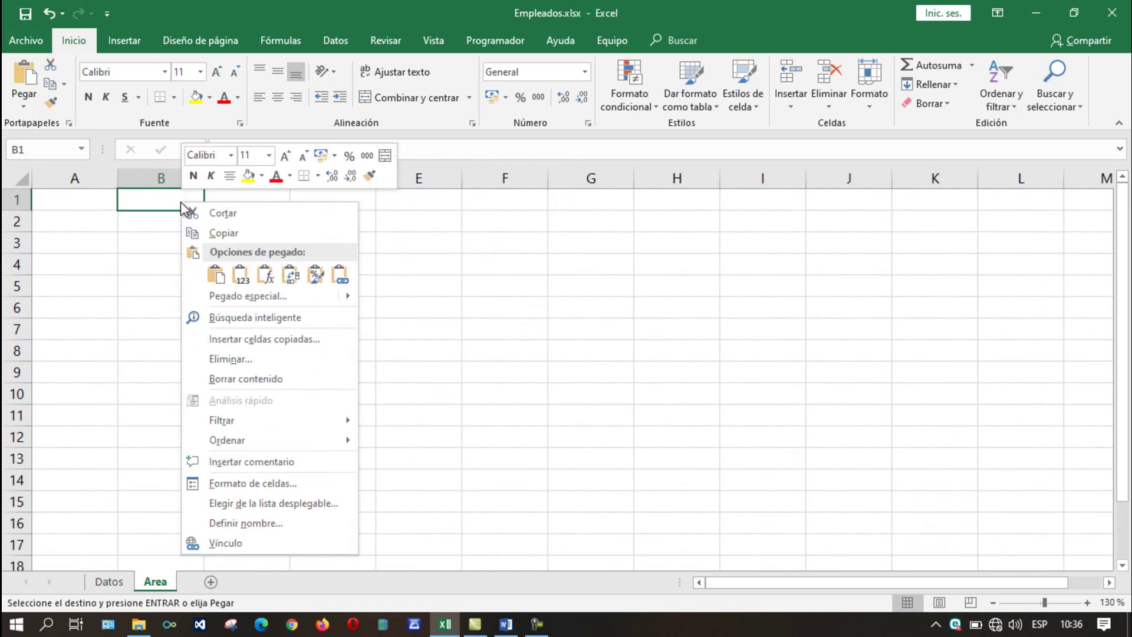
left_click(215, 274)
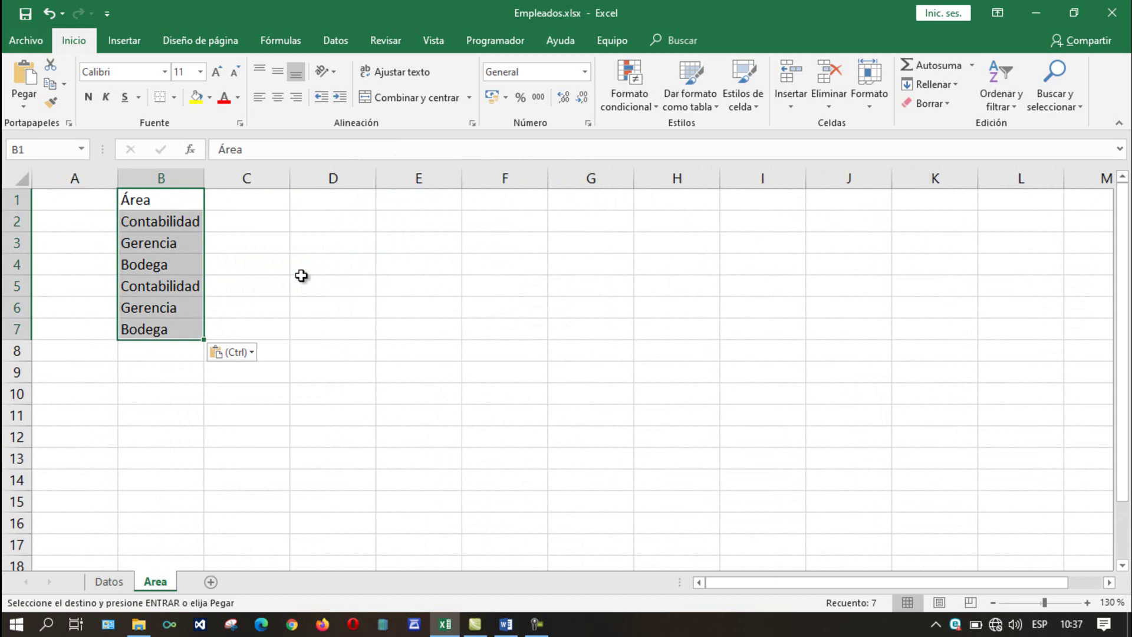
left_click(302, 276)
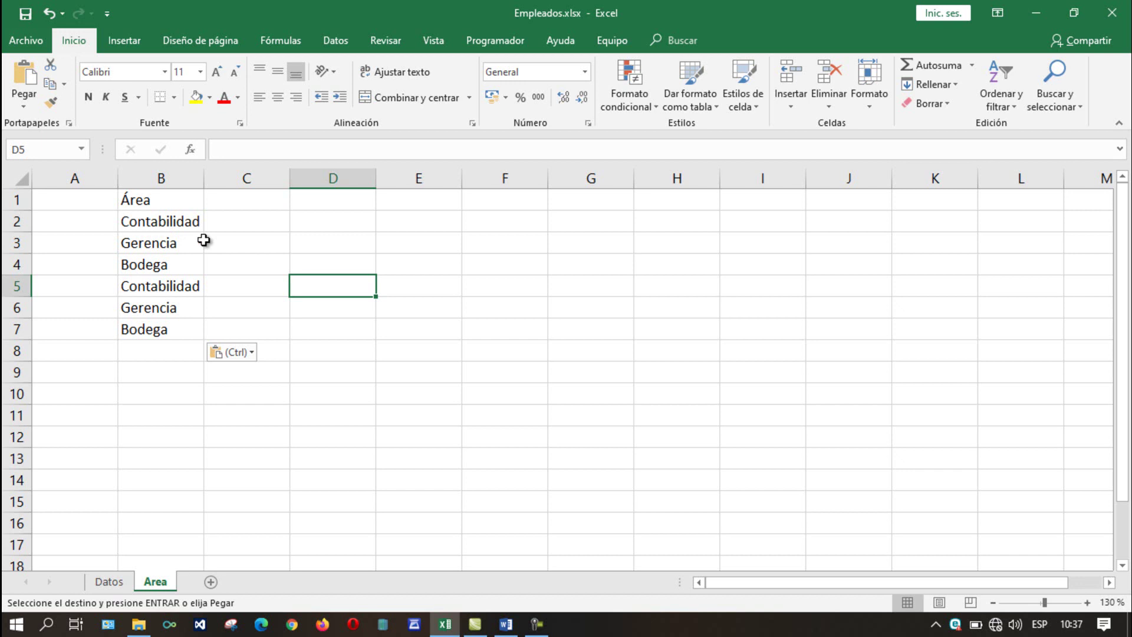
Step: Remove the duplicate values from the Área list in cells B1 to B7, comparing column B without treating the first row as a header
left_click(171, 225)
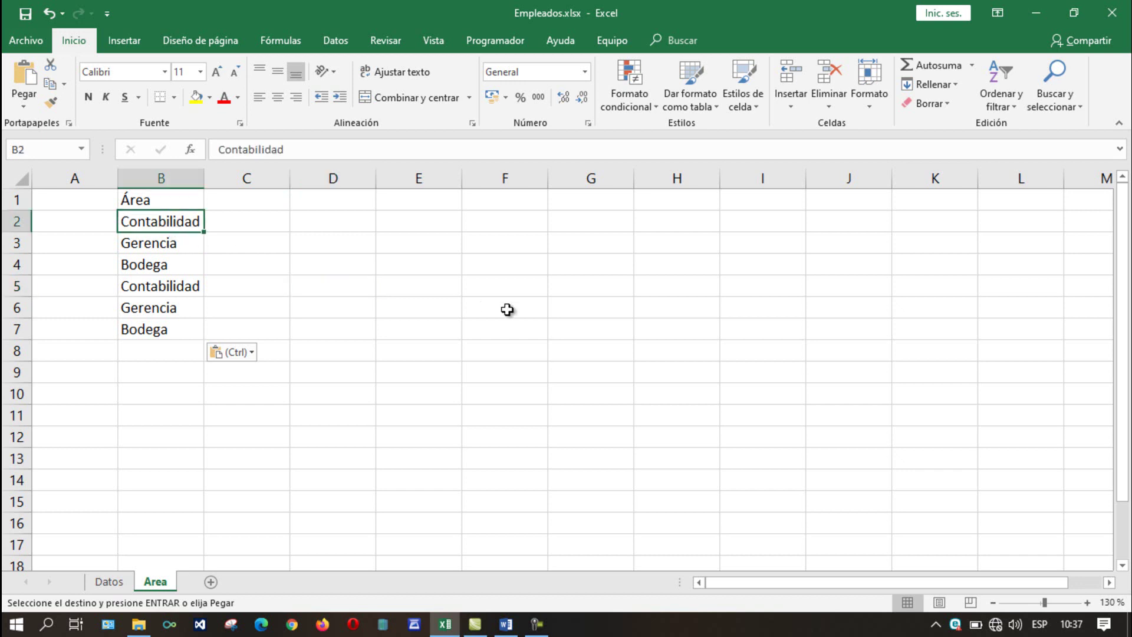
key("Up")
key("shift+Down")
key("shift+Down")
key("shift+Down")
key("shift+Down")
key("shift+Down")
key("shift+Down")
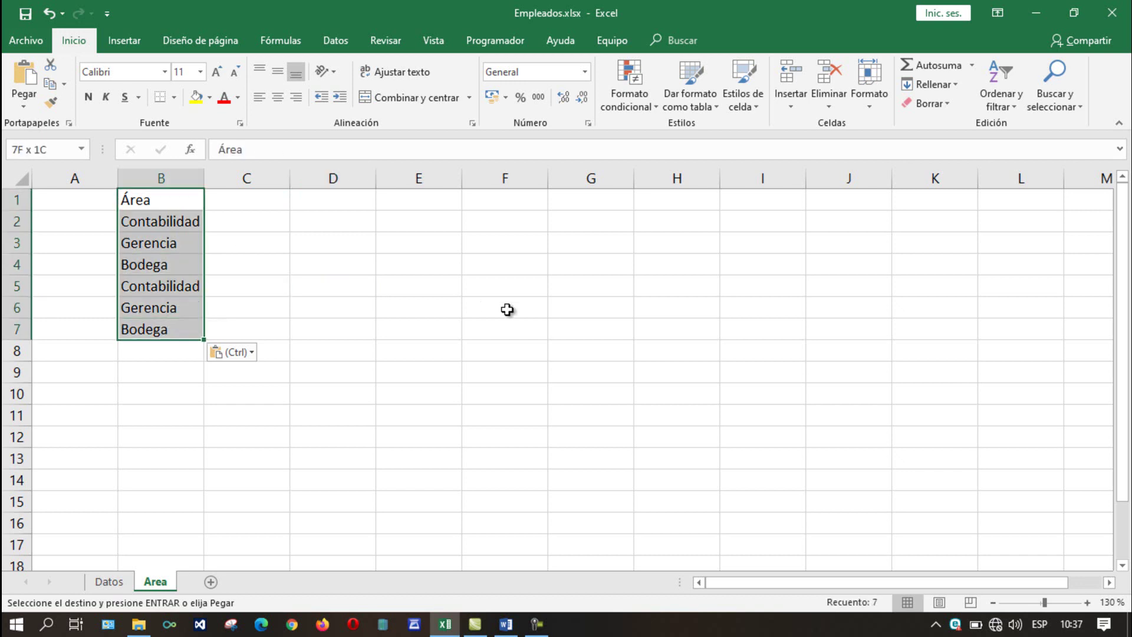
left_click(346, 38)
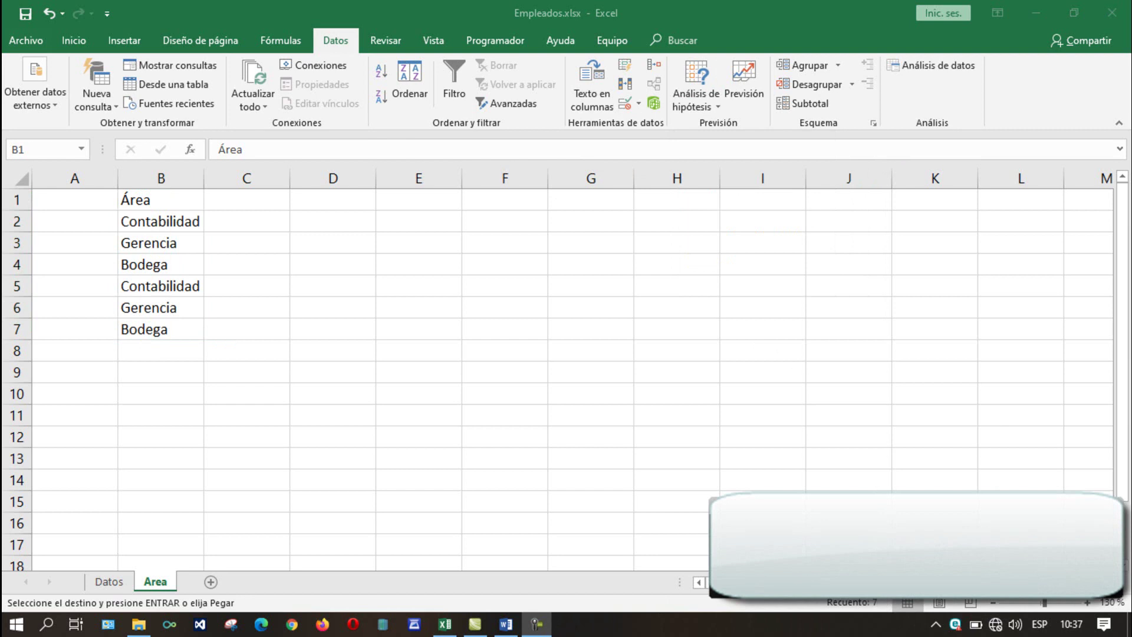
key("ctrl+v")
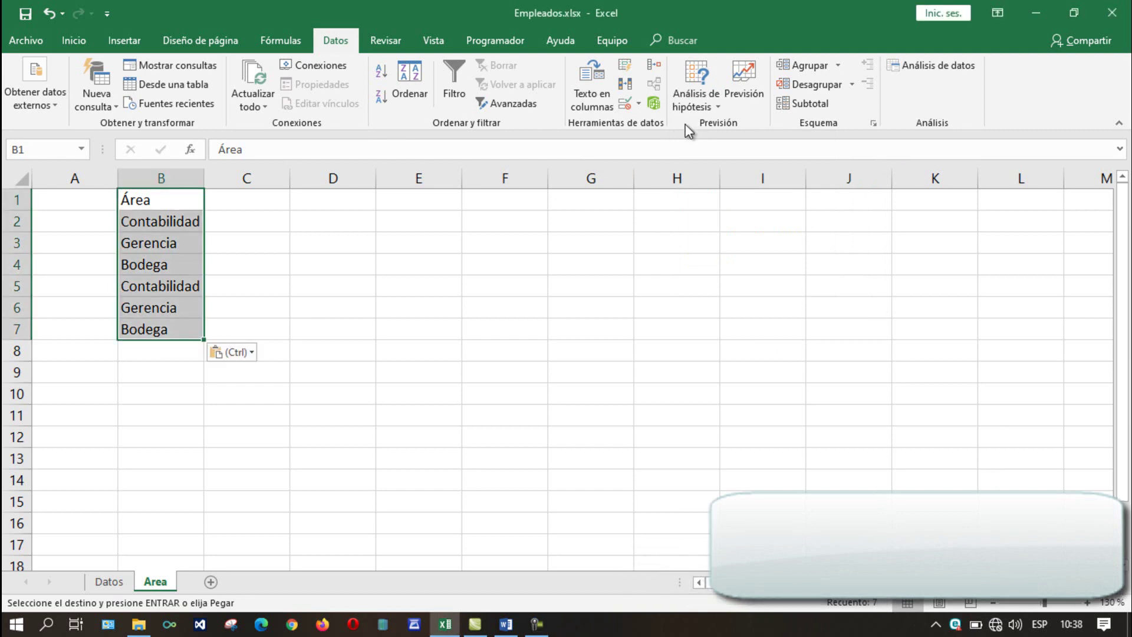
left_click(632, 89)
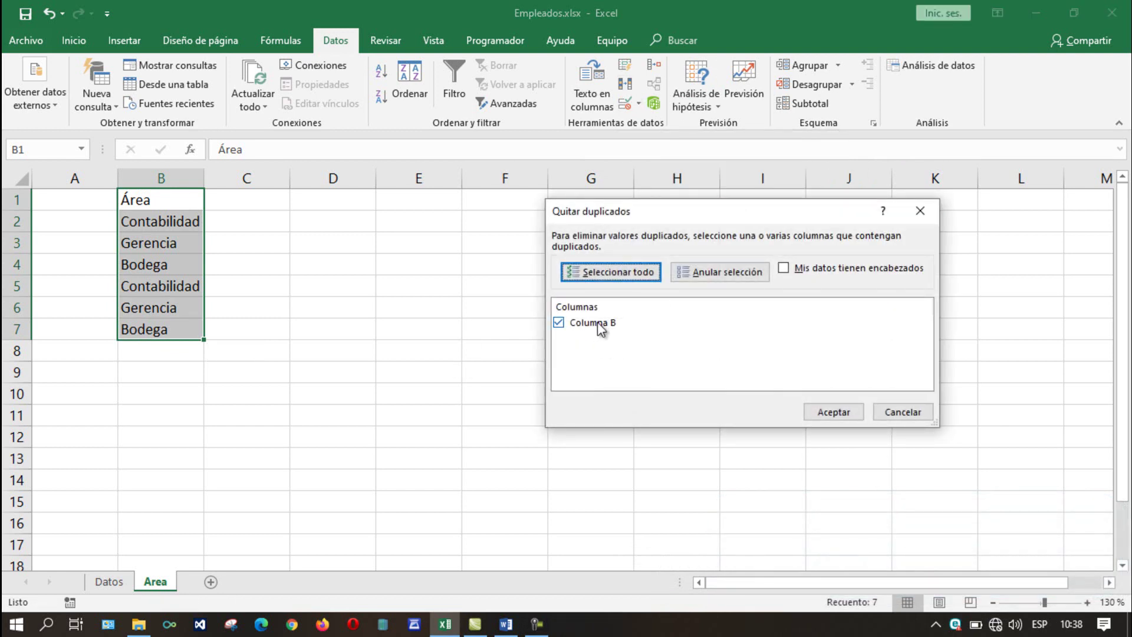
left_click(839, 412)
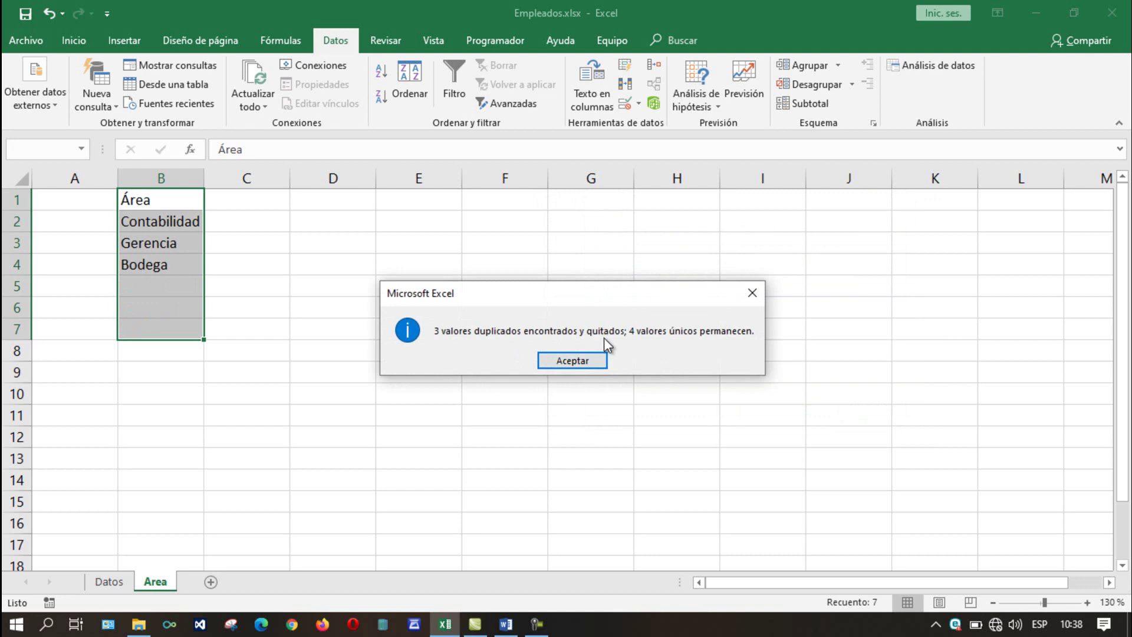
left_click(585, 362)
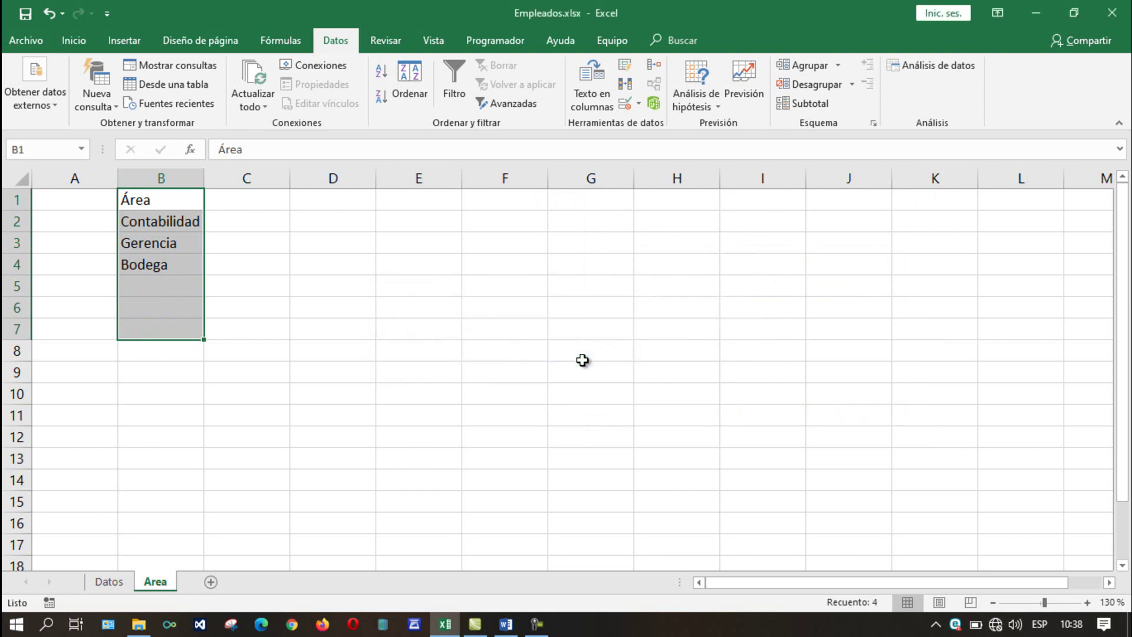
left_click(440, 329)
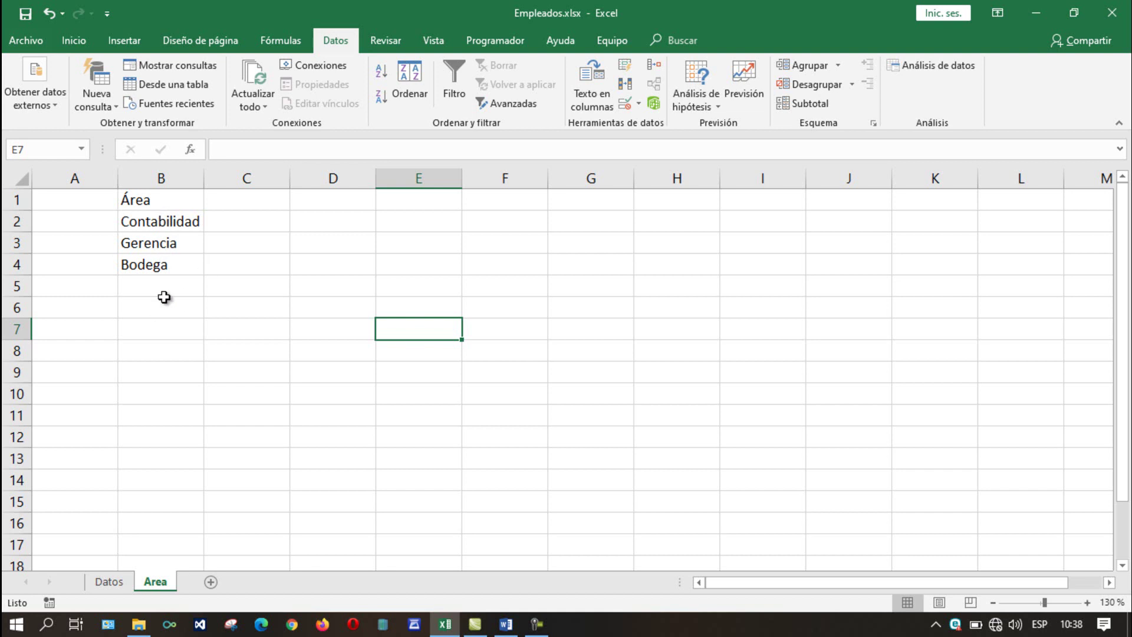
Step: Add a Código column in column A of the Area sheet, numbering Contabilidad 1, Gerencia 2 and Bodega 3
left_click(97, 203)
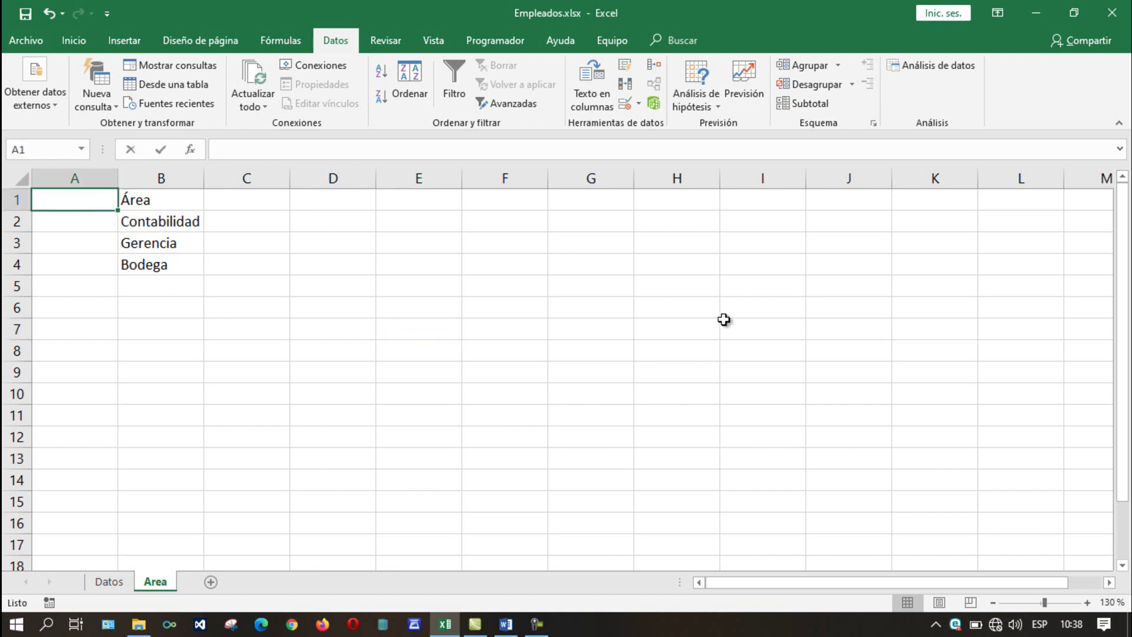
type("Código")
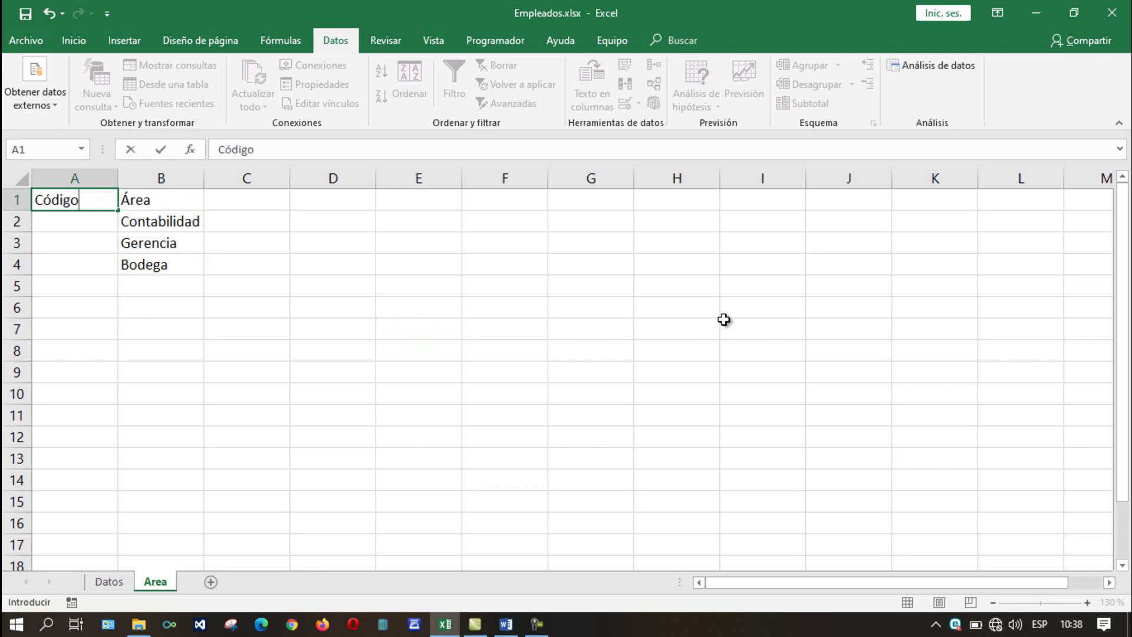
key("Return")
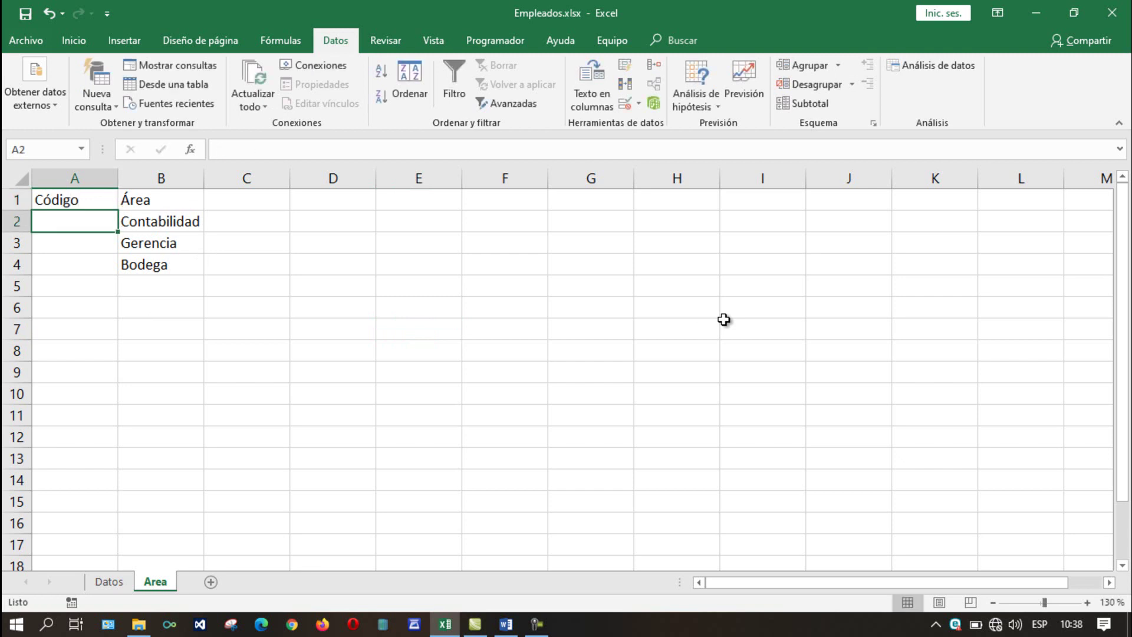
type("1")
key("Return")
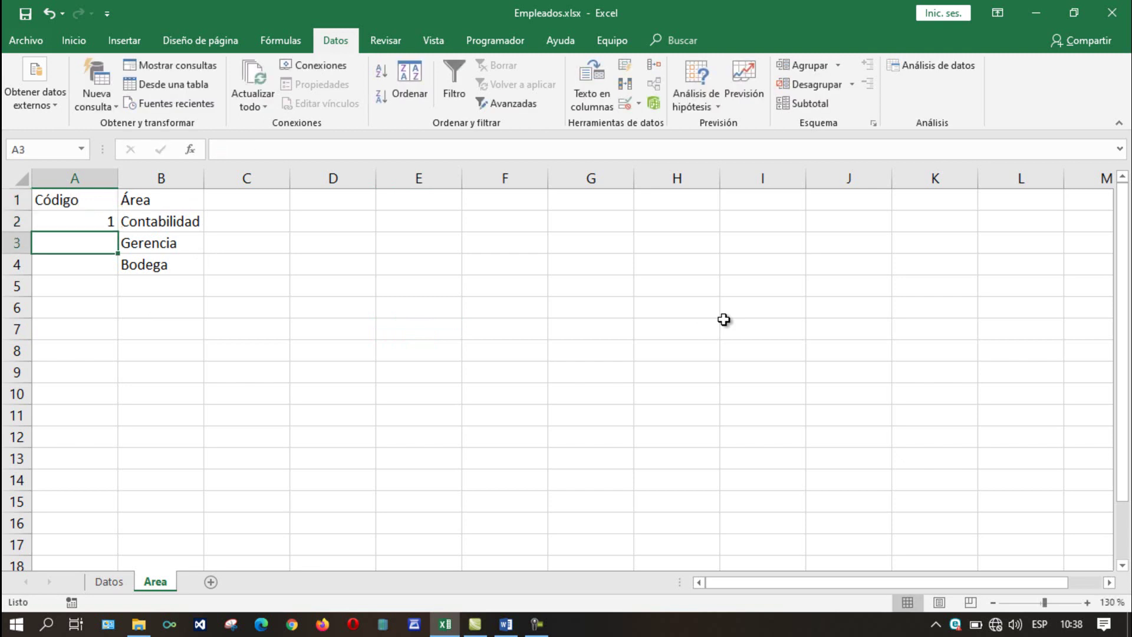
type("2")
key("Return")
type("3")
key("Return")
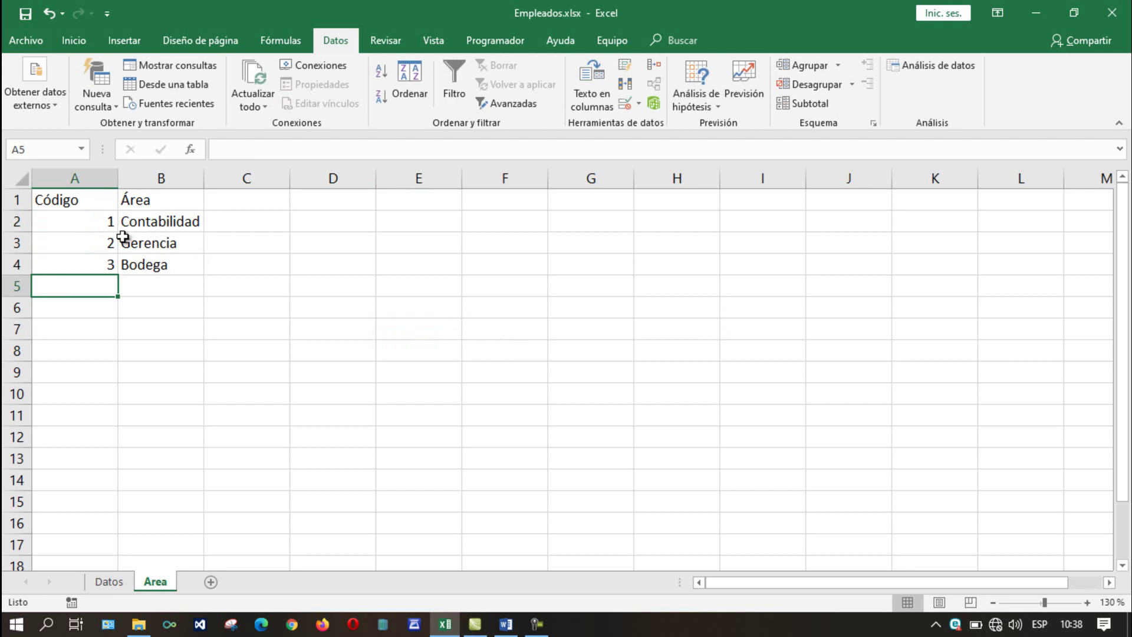
Step: Replace both Contabilidad entries in the Datos sheet's Área column, cells C2 and C5, with code 1 from the Area sheet
left_click(92, 226)
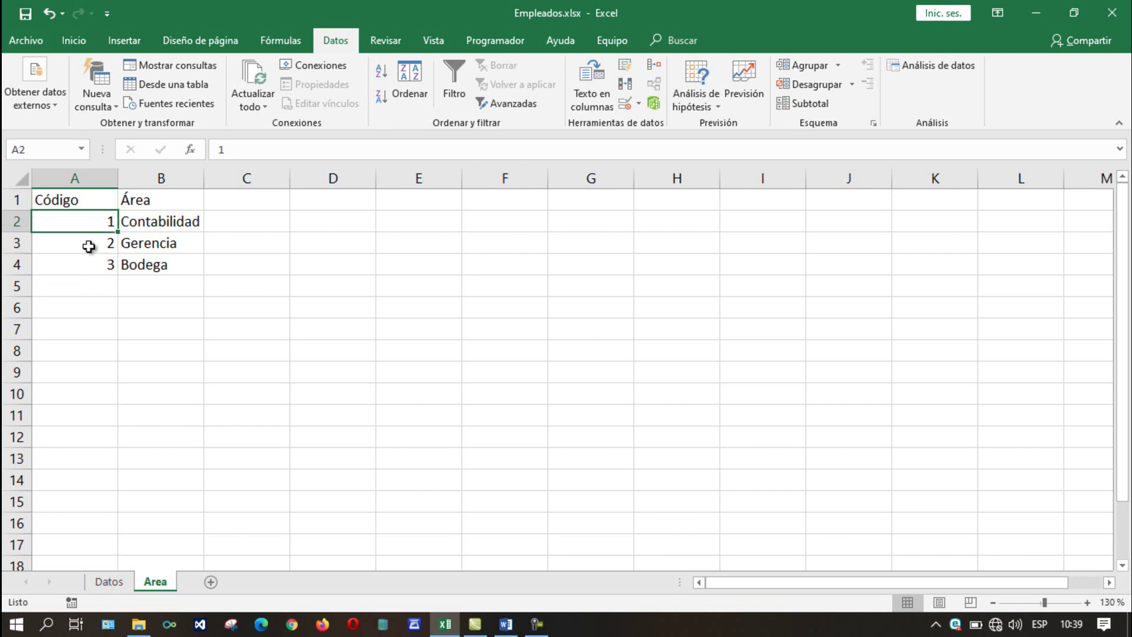
left_click(116, 584)
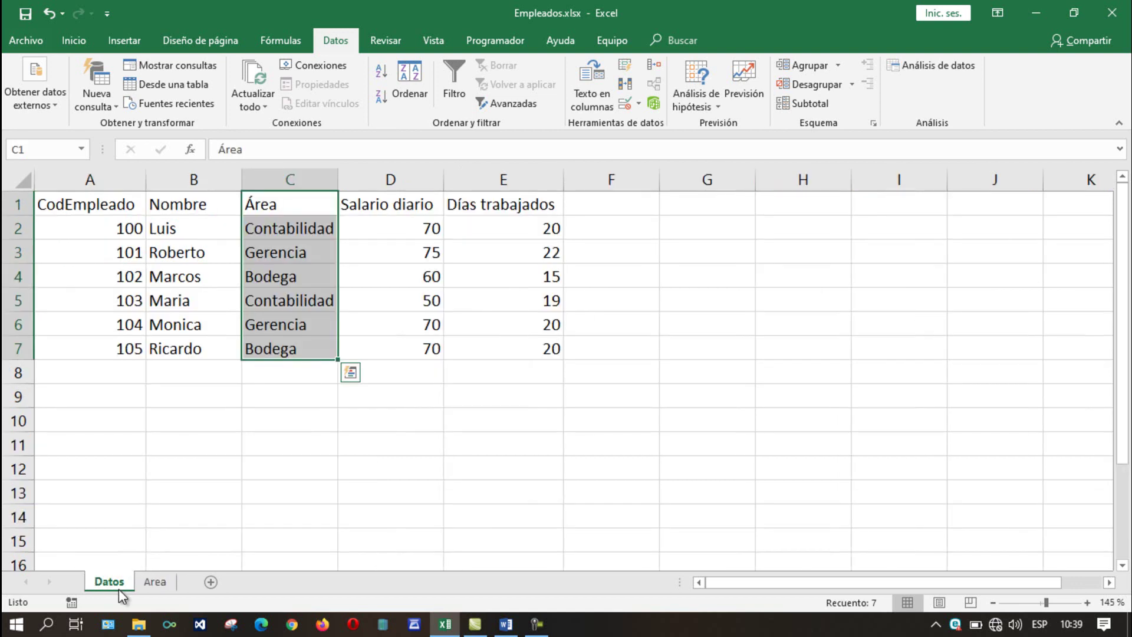
left_click(332, 454)
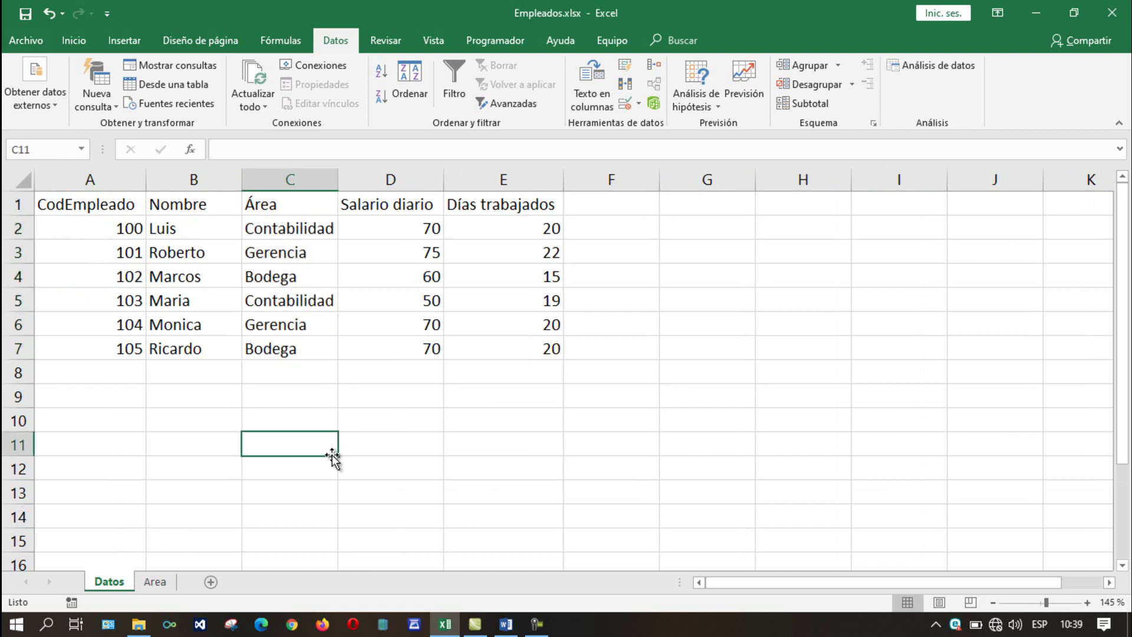
left_click(155, 583)
left_click(177, 229)
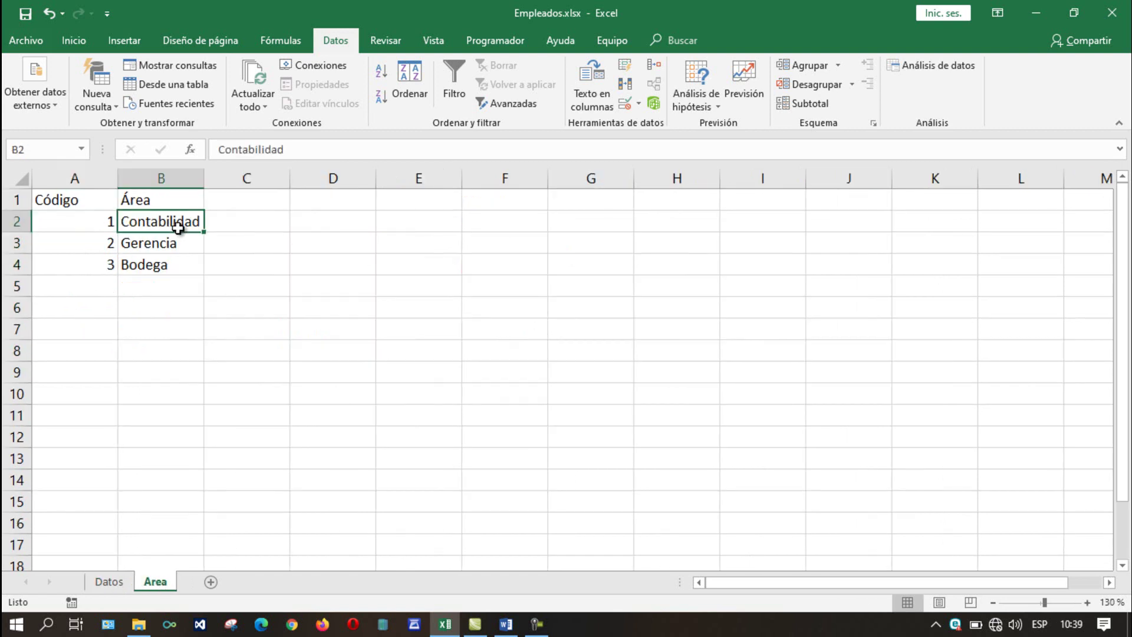
left_click(85, 221)
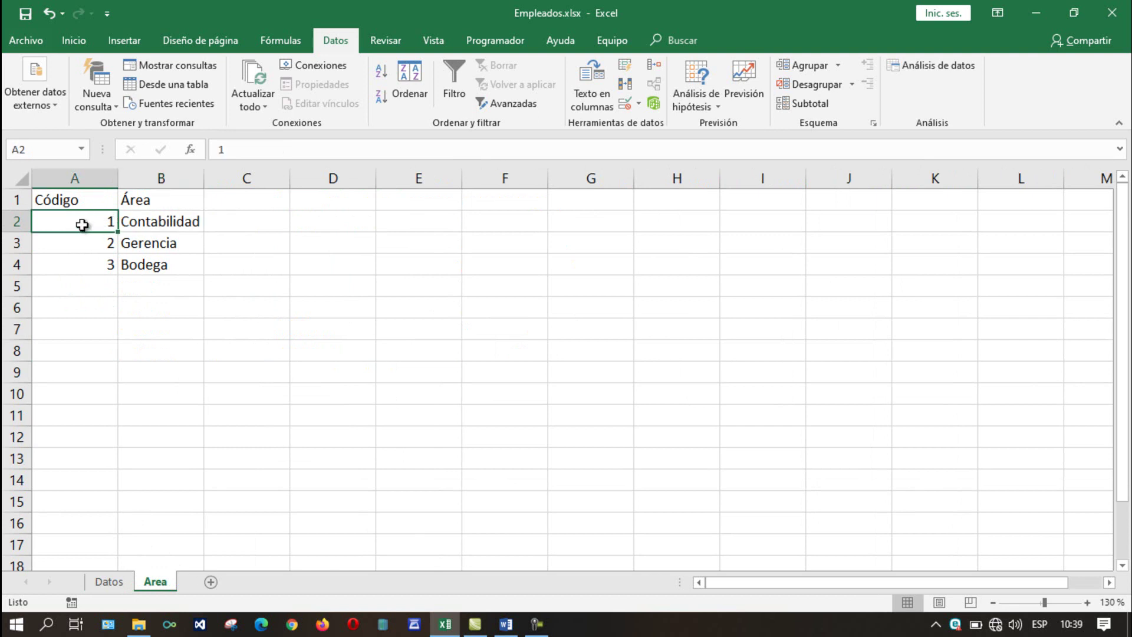
left_click(109, 582)
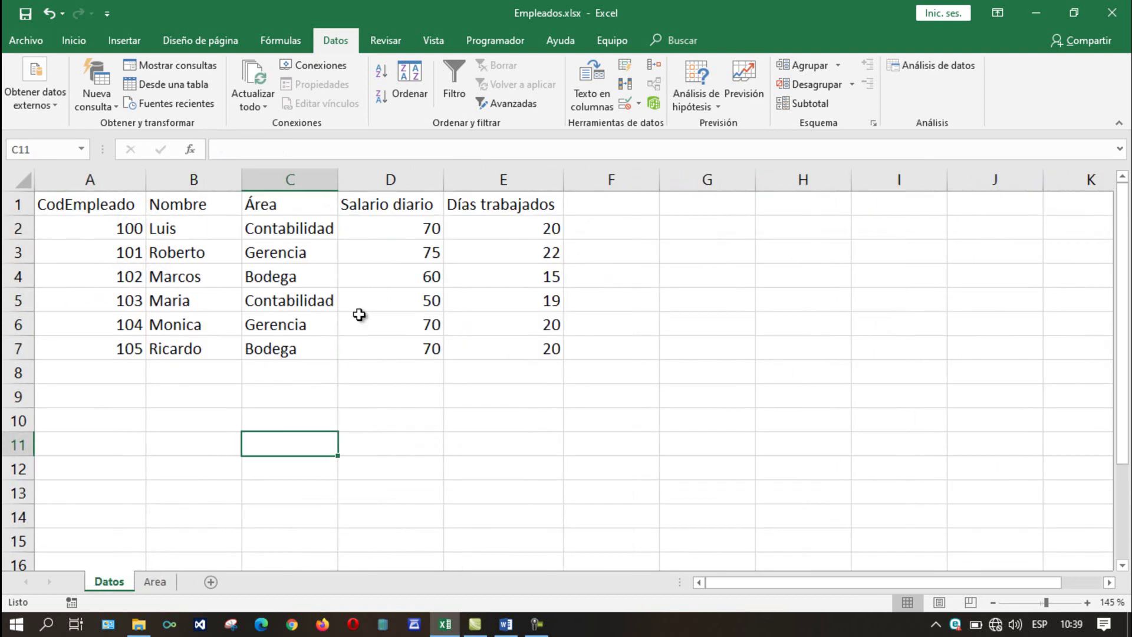
left_click(314, 231)
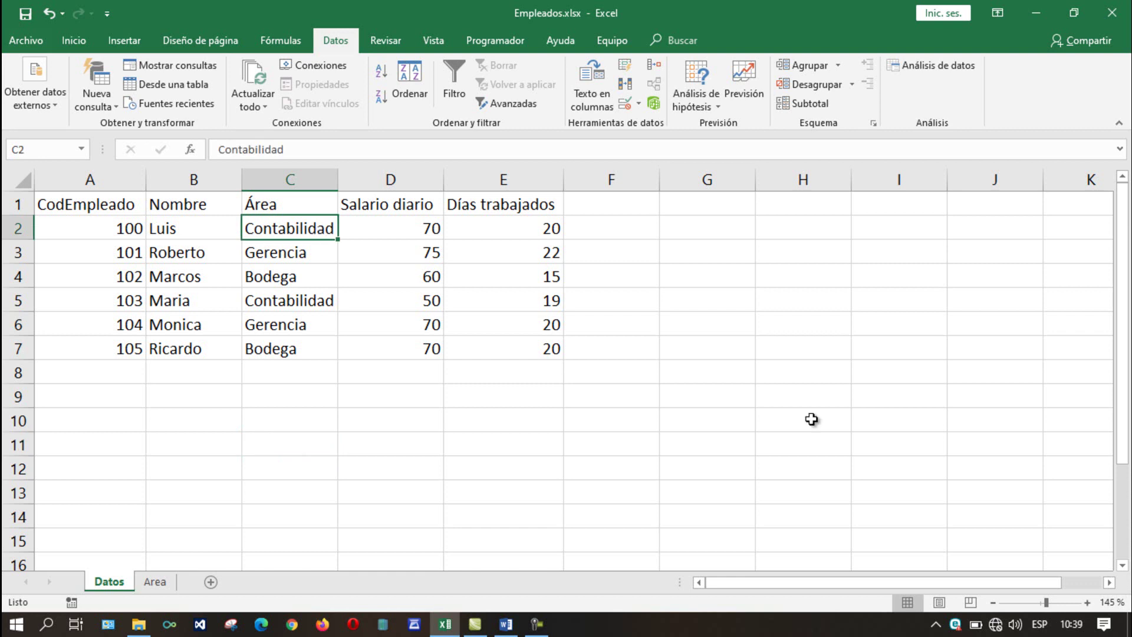
type("1")
key("Return")
key("Return")
key("Return")
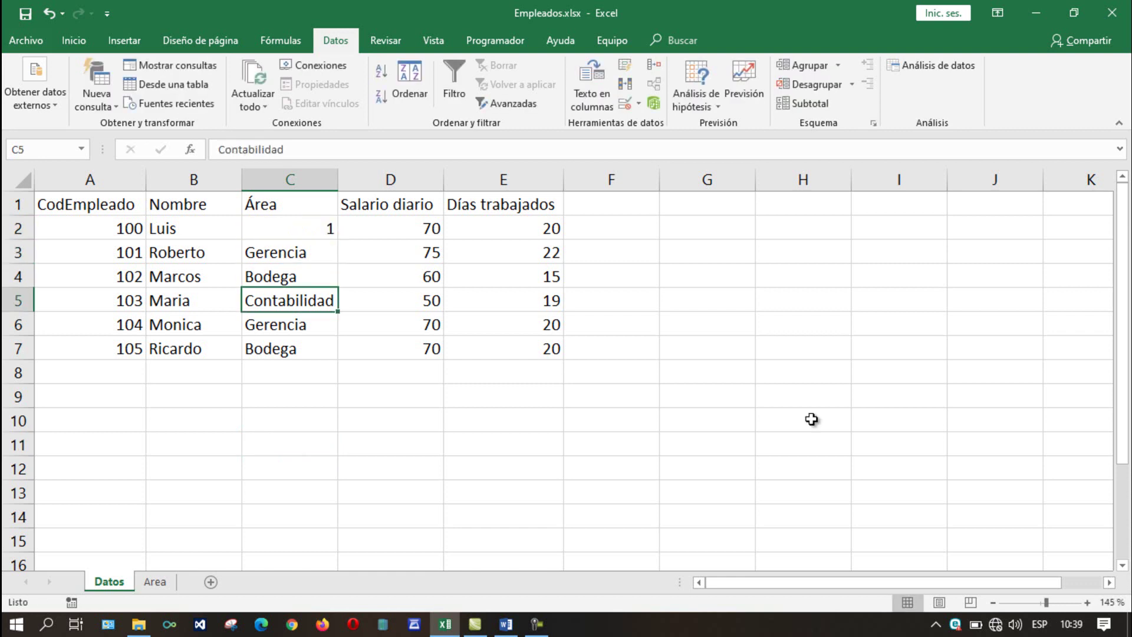
type("1")
key("Return")
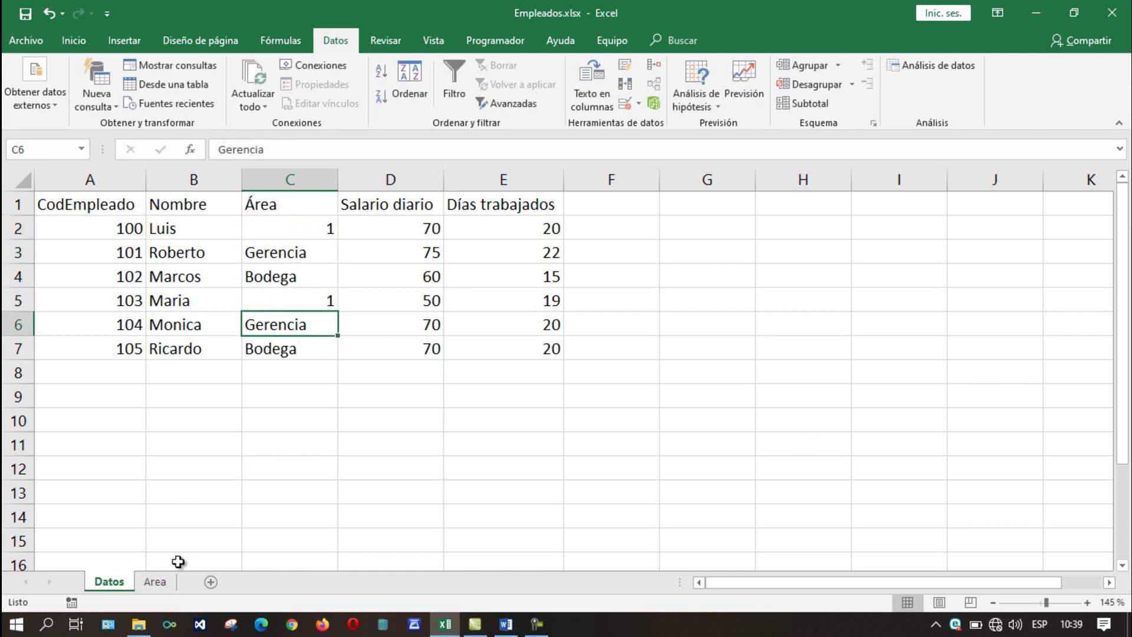
Step: Look up Gerencia's code in the Area sheet and replace both Gerencia entries in Datos, cells C3 and C6, with 2
left_click(154, 581)
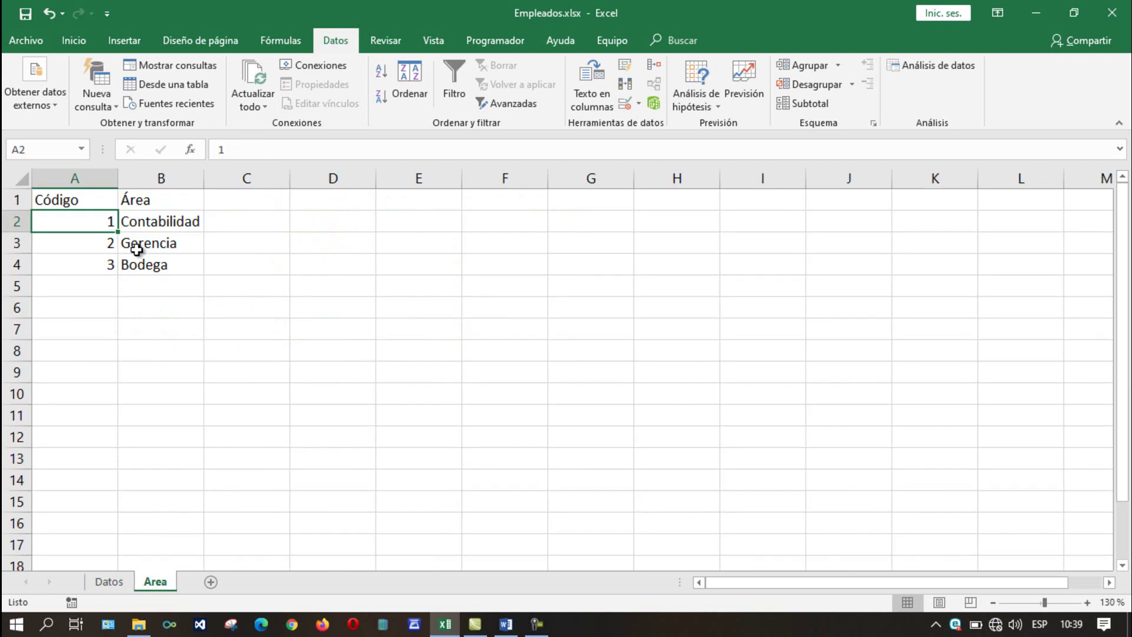
left_click(99, 243)
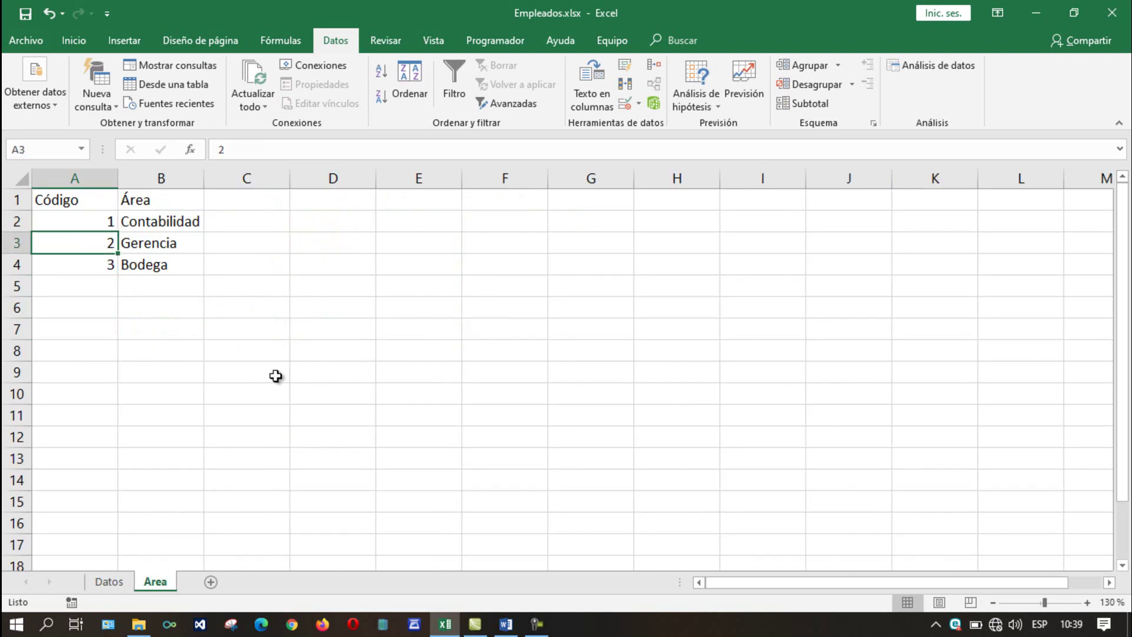
left_click(109, 581)
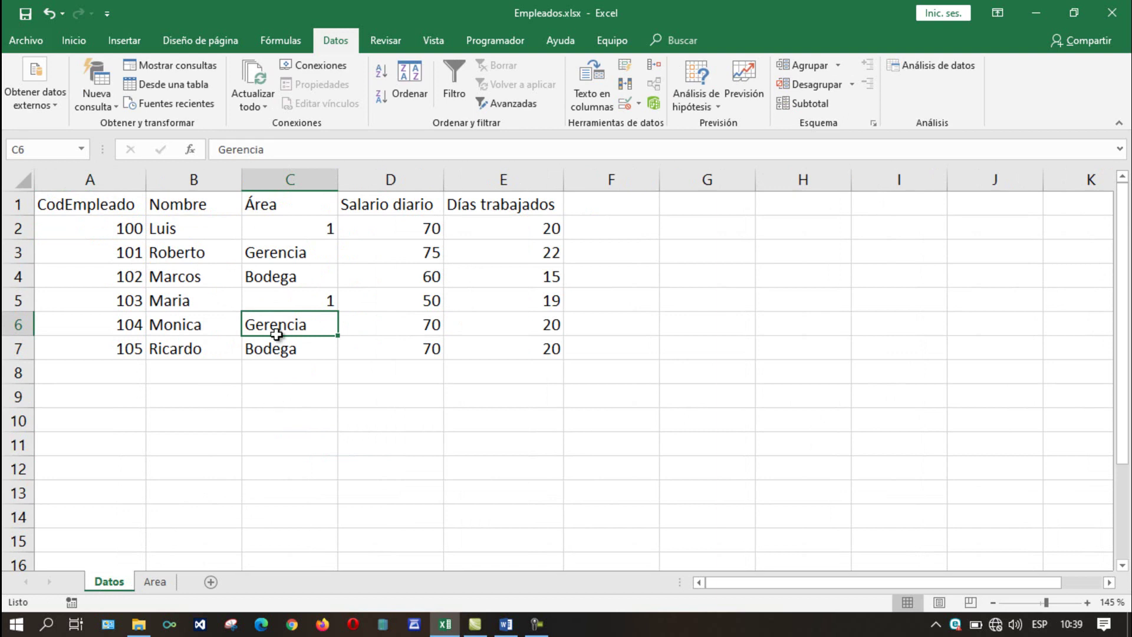
left_click(307, 254)
type("2")
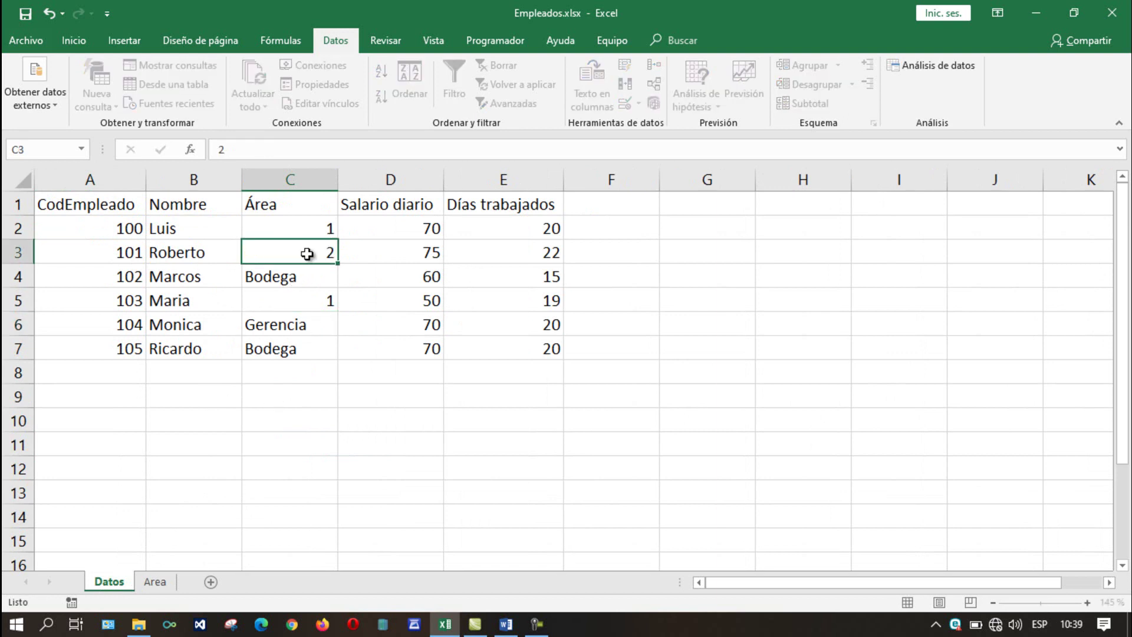
key("Down")
key("Down")
key("Down")
type("2")
key("Down")
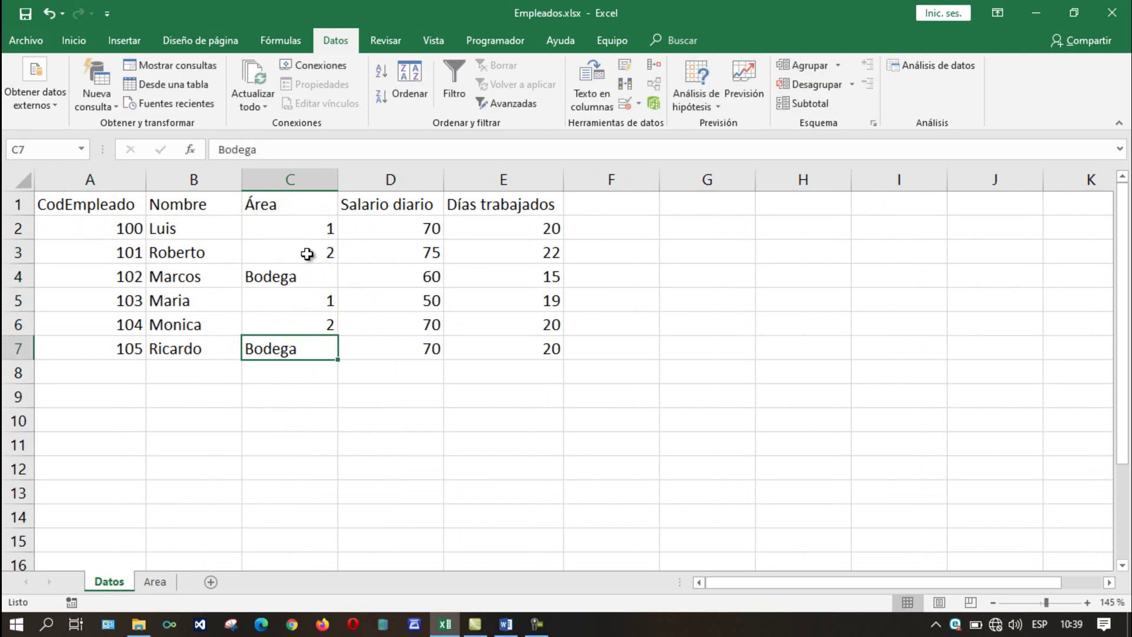
Step: Look up Bodega's code in the Area sheet and replace both Bodega entries in Datos, cells C4 and C7, with 3
left_click(157, 587)
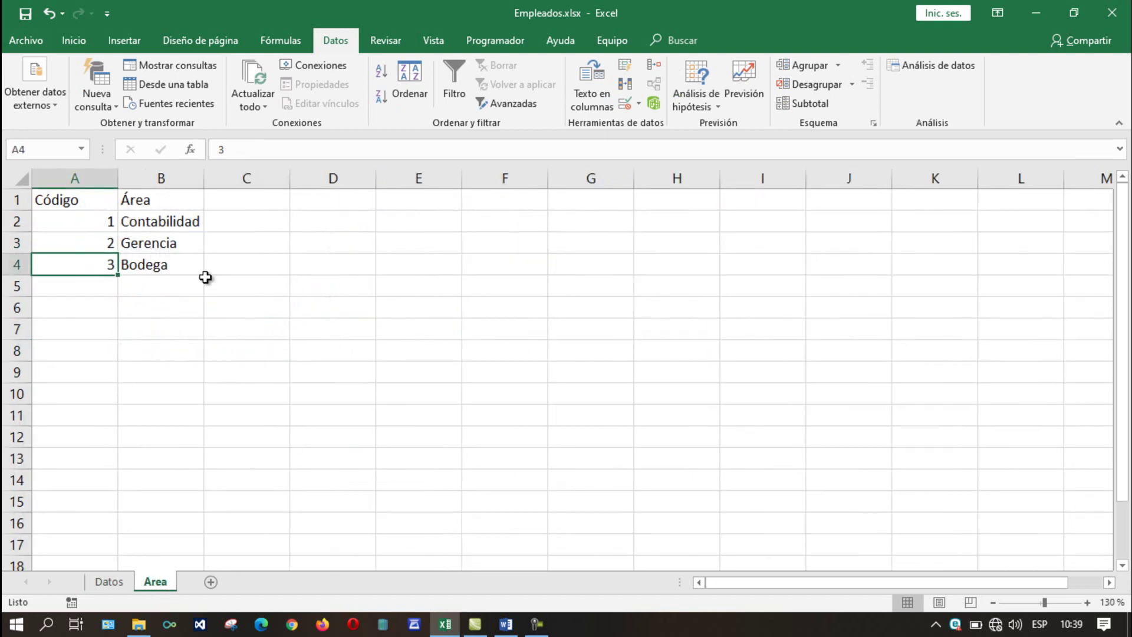
left_click(111, 583)
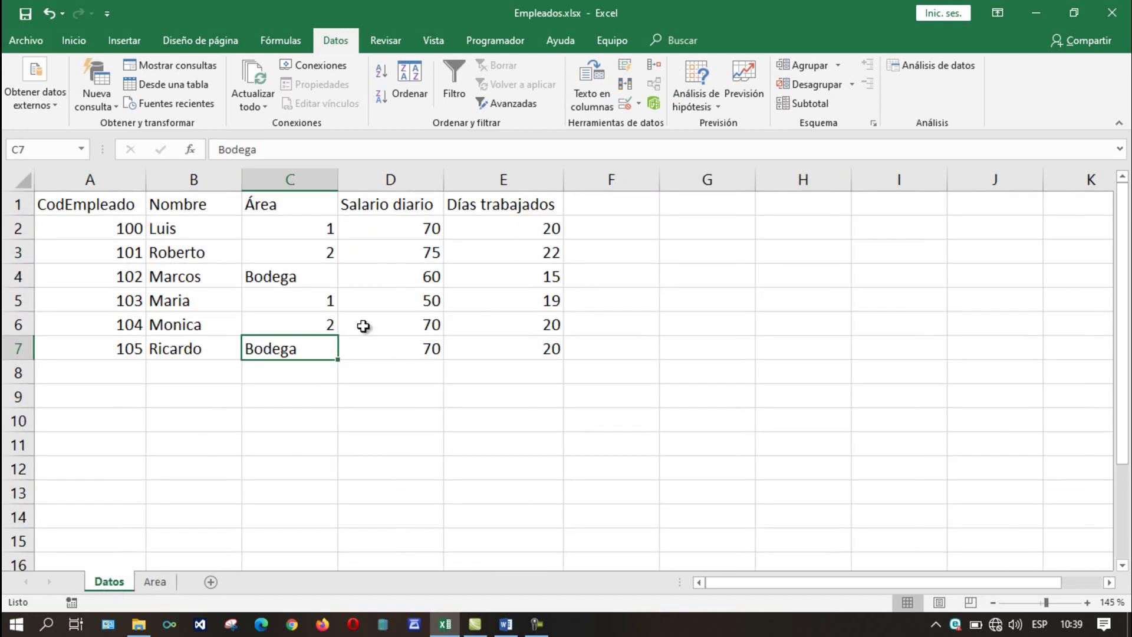
left_click(304, 281)
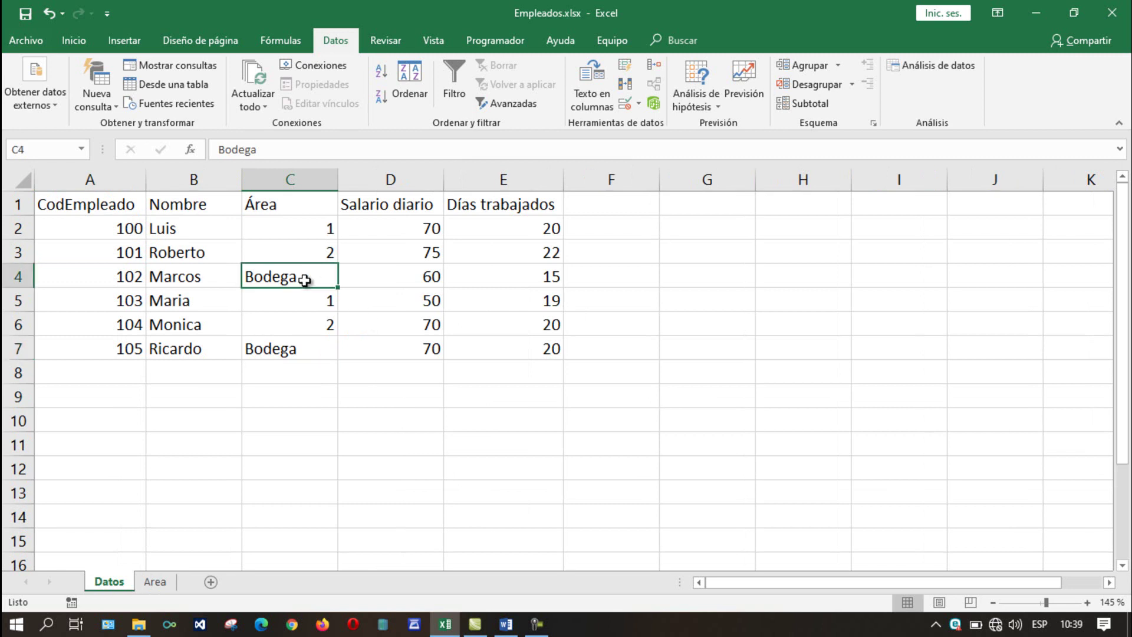
type("3")
key("Return")
key("Return")
key("Return")
type("3")
key("Return")
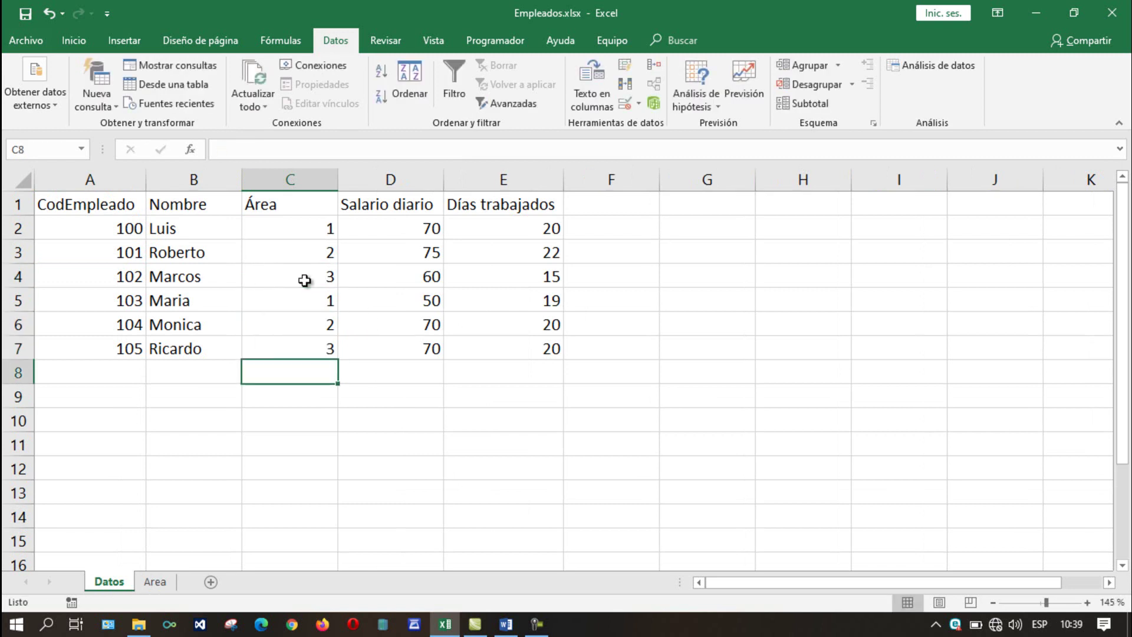
Step: Review the area codes in cells A2 to A4 of the Area sheet and return to the Datos sheet
left_click(156, 582)
left_click(93, 224)
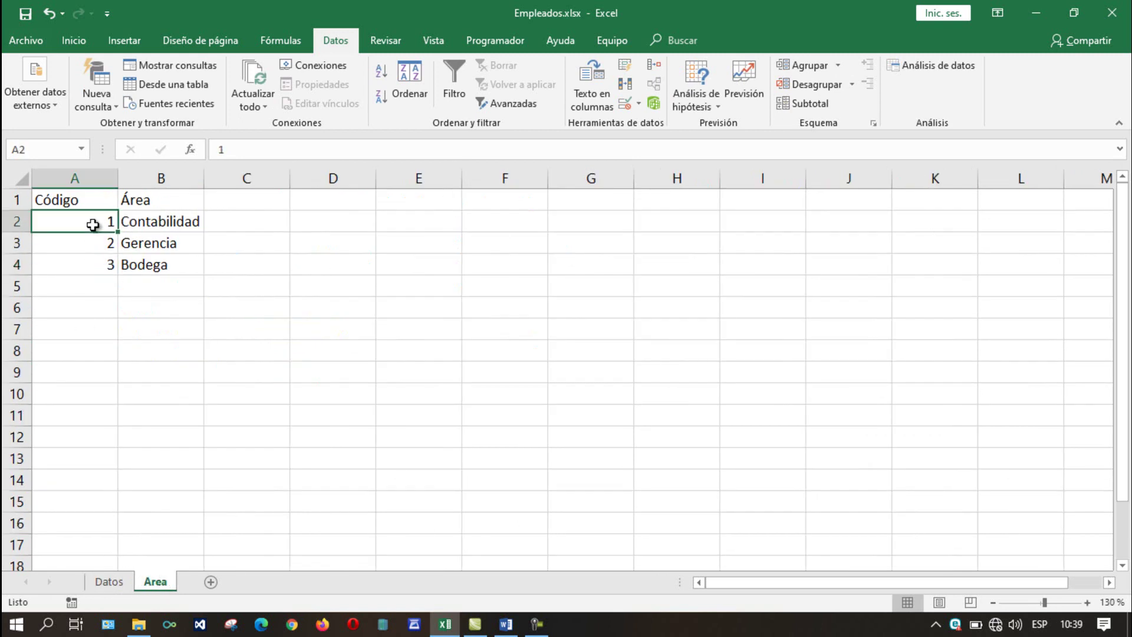
key("shift+Down")
key("shift+Down")
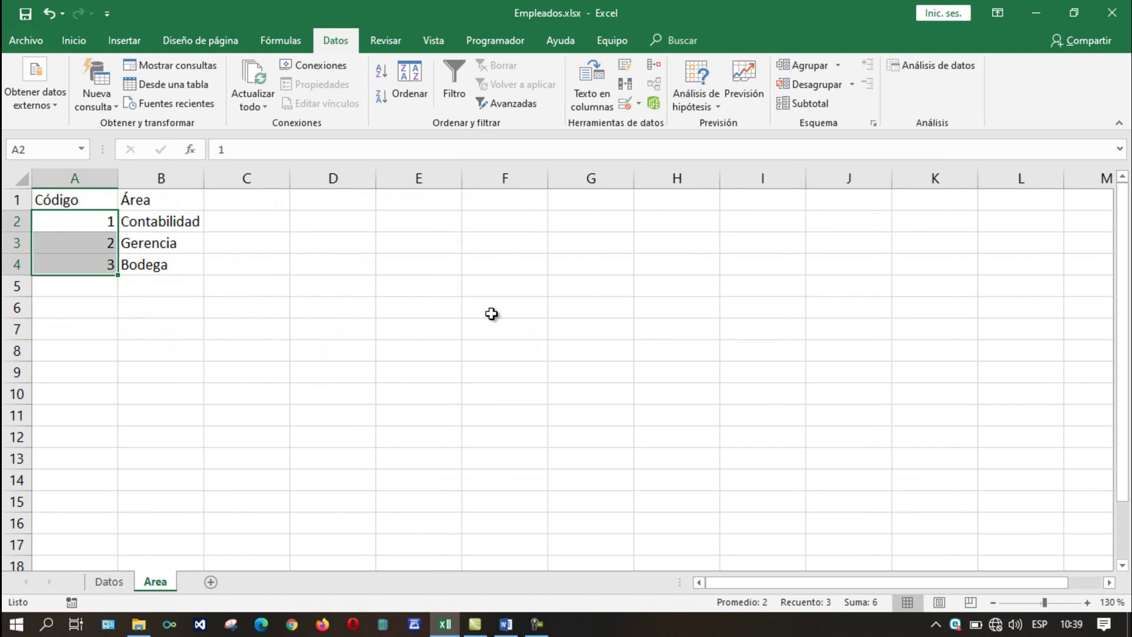
left_click(491, 313)
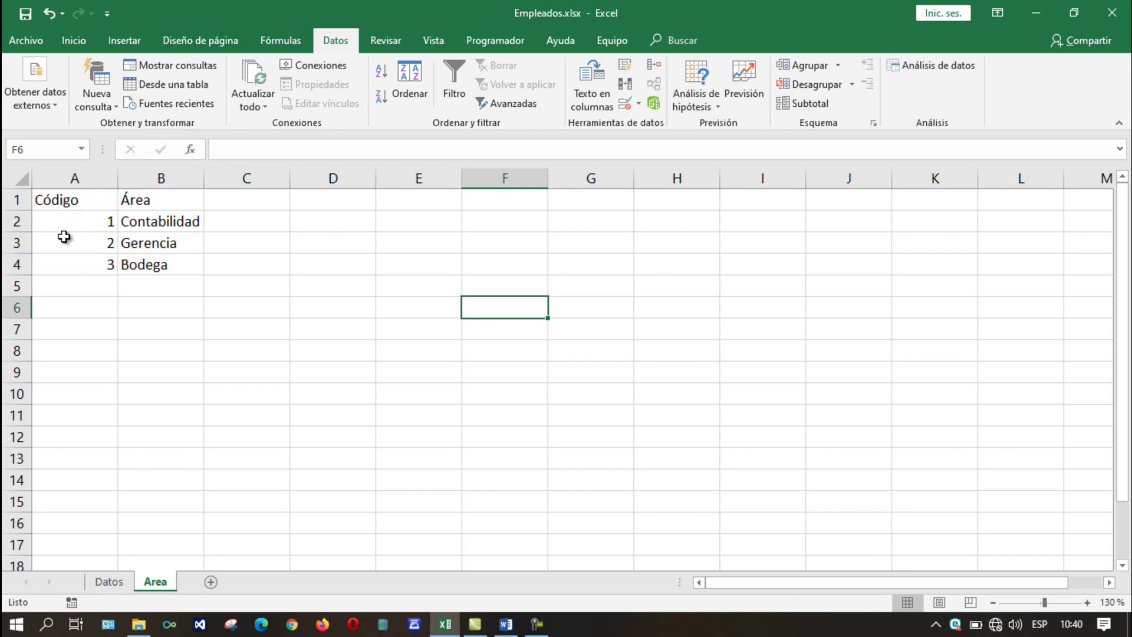
left_click(107, 582)
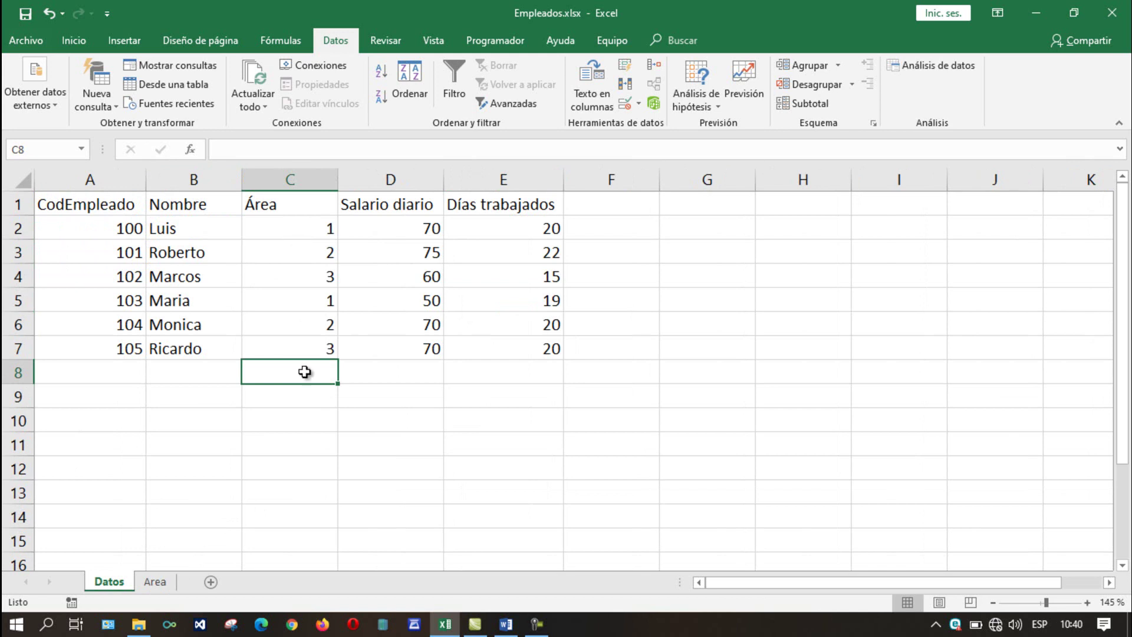
Step: Switch to the Word document to review the no-empty-spaces and avoid-duplicates normalization rules, and return to the Excel workbook
left_click(506, 623)
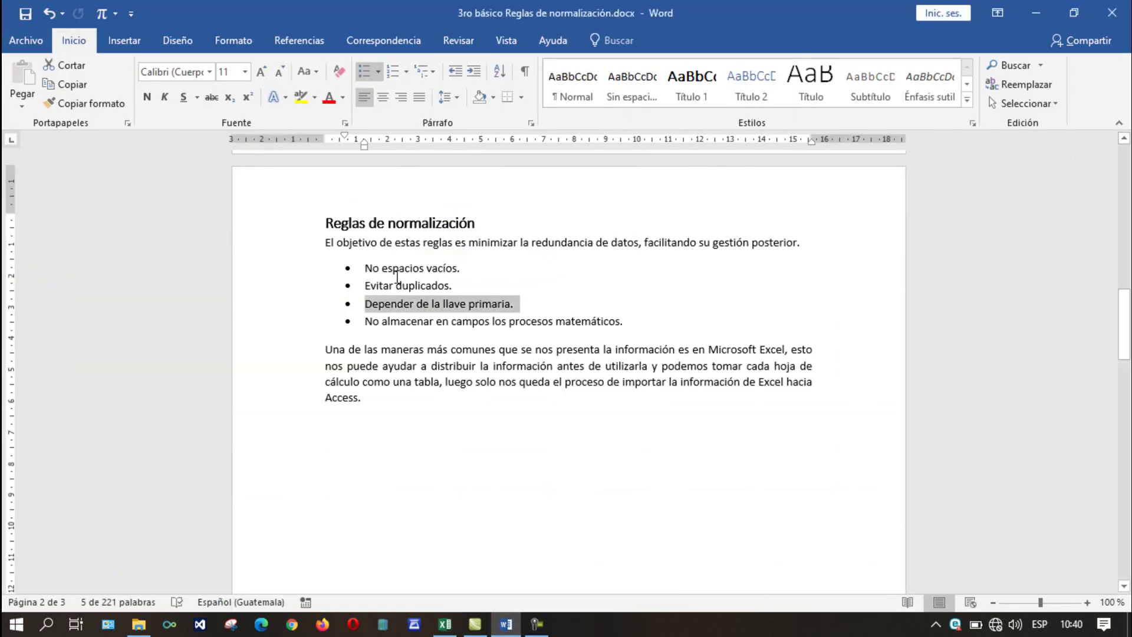
left_click(394, 269)
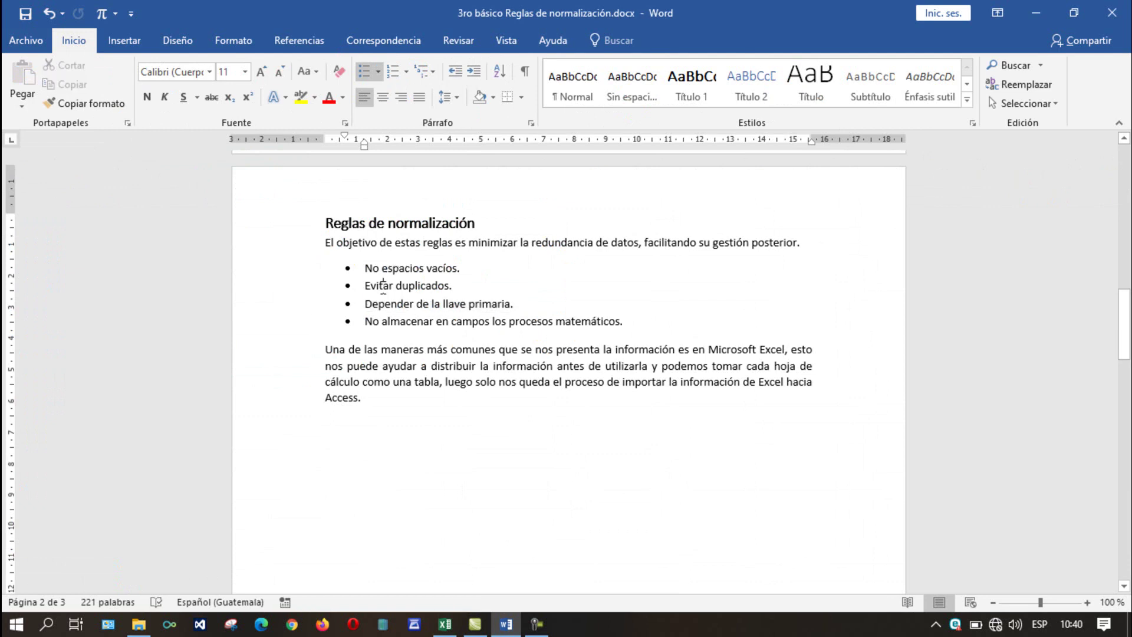
left_click(382, 287)
left_click(449, 629)
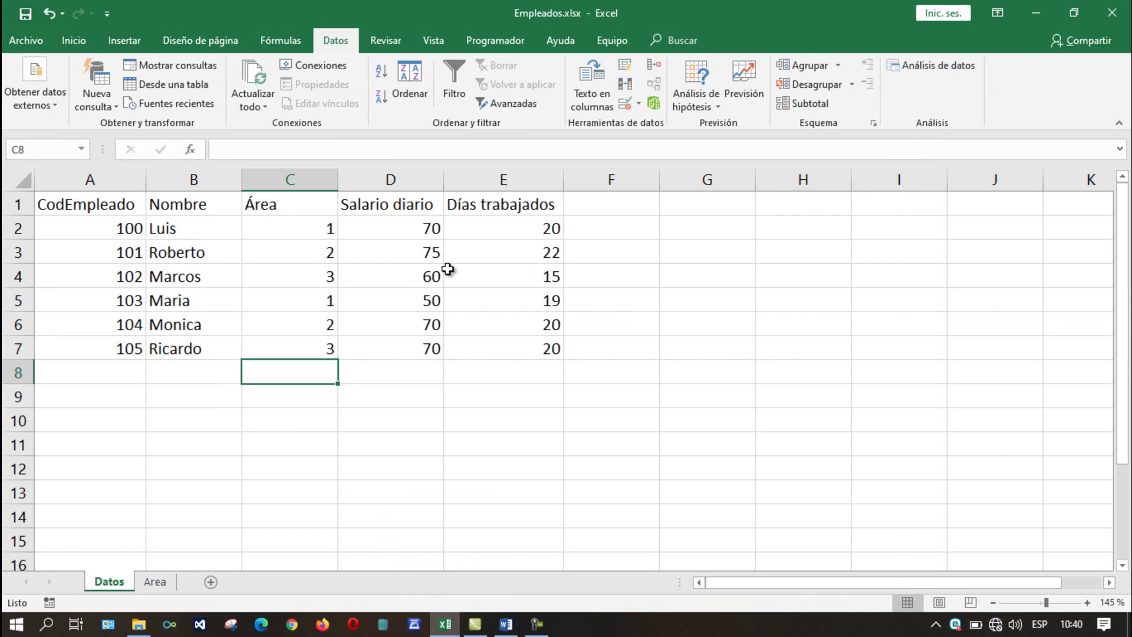
Step: Close the Empleados.xlsx workbook and start Access
left_click(1114, 16)
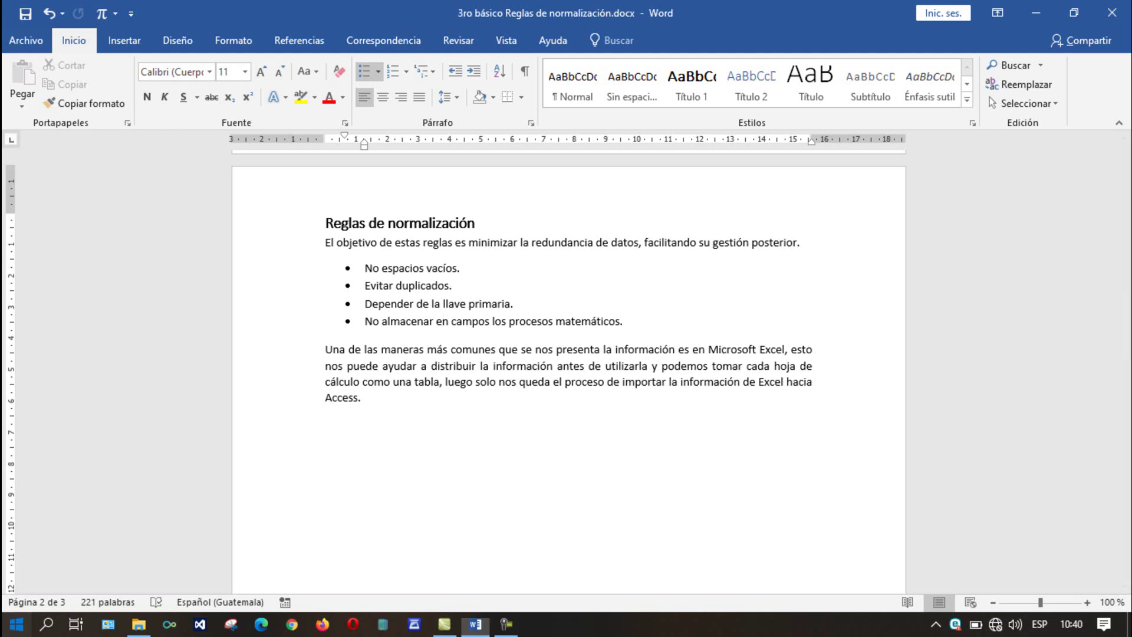
key("super")
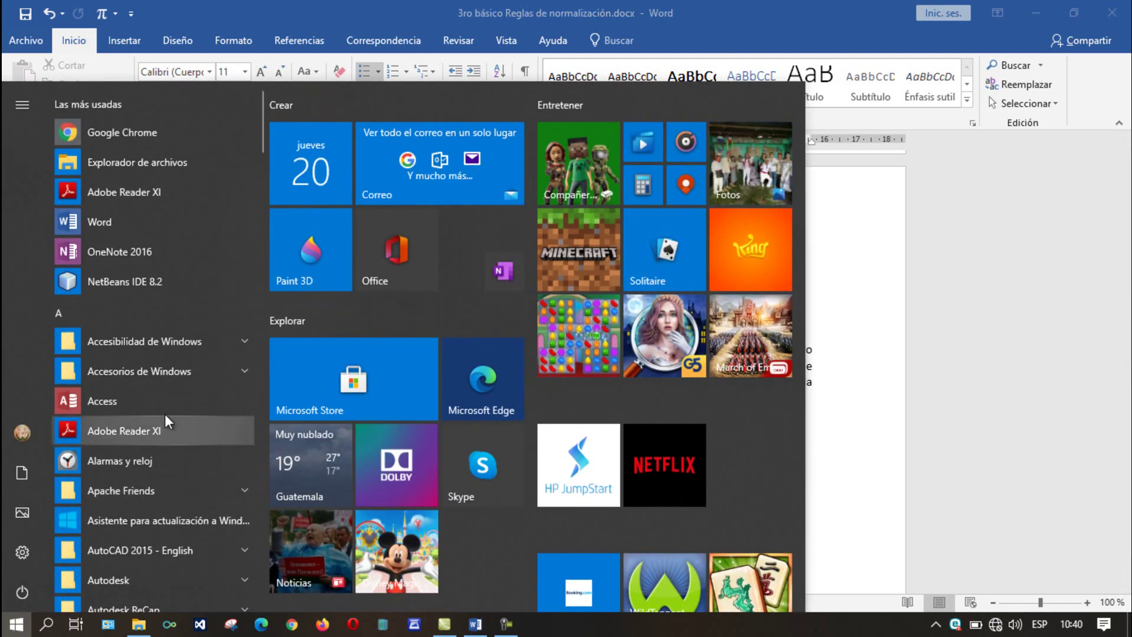
left_click(178, 392)
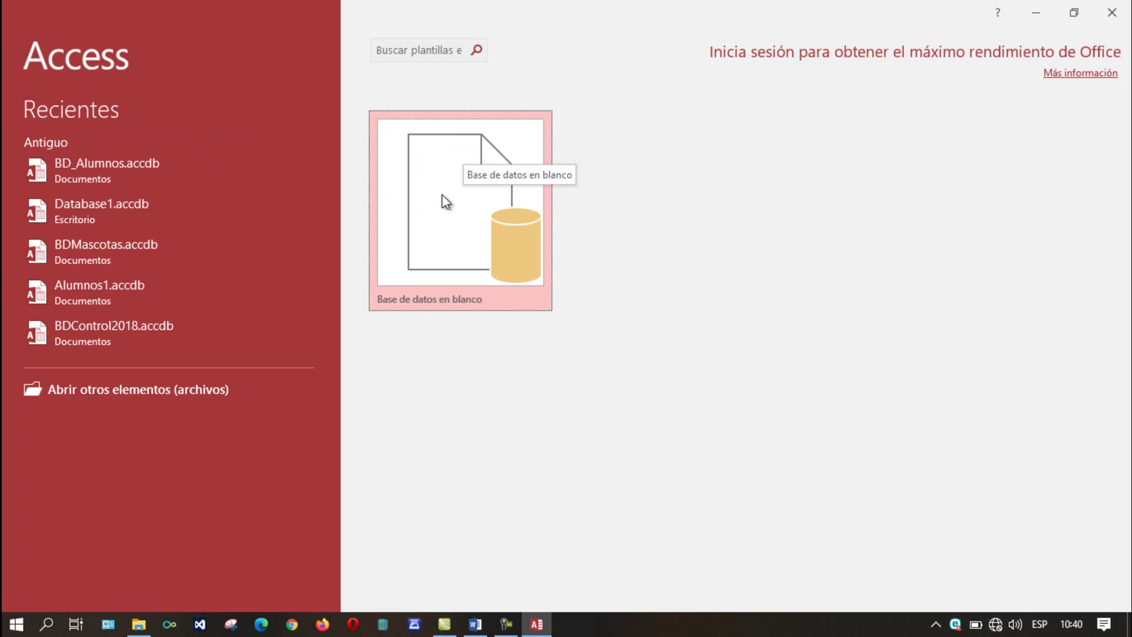
Step: Create a blank database named "Ejemplo normalización" and close its default empty table
left_click(476, 239)
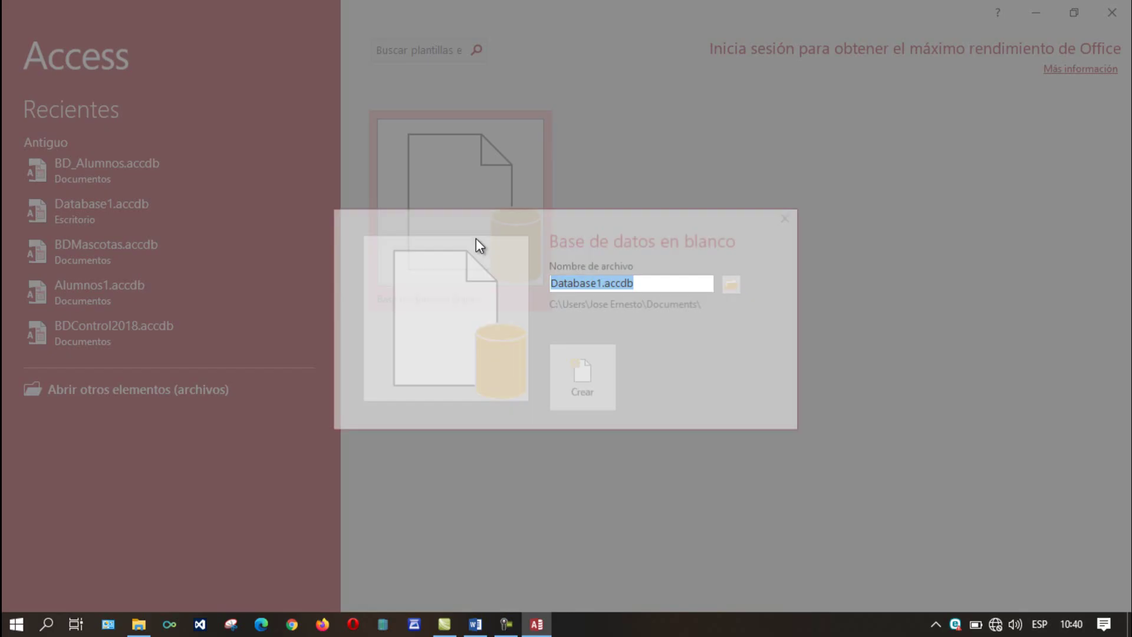
type("e")
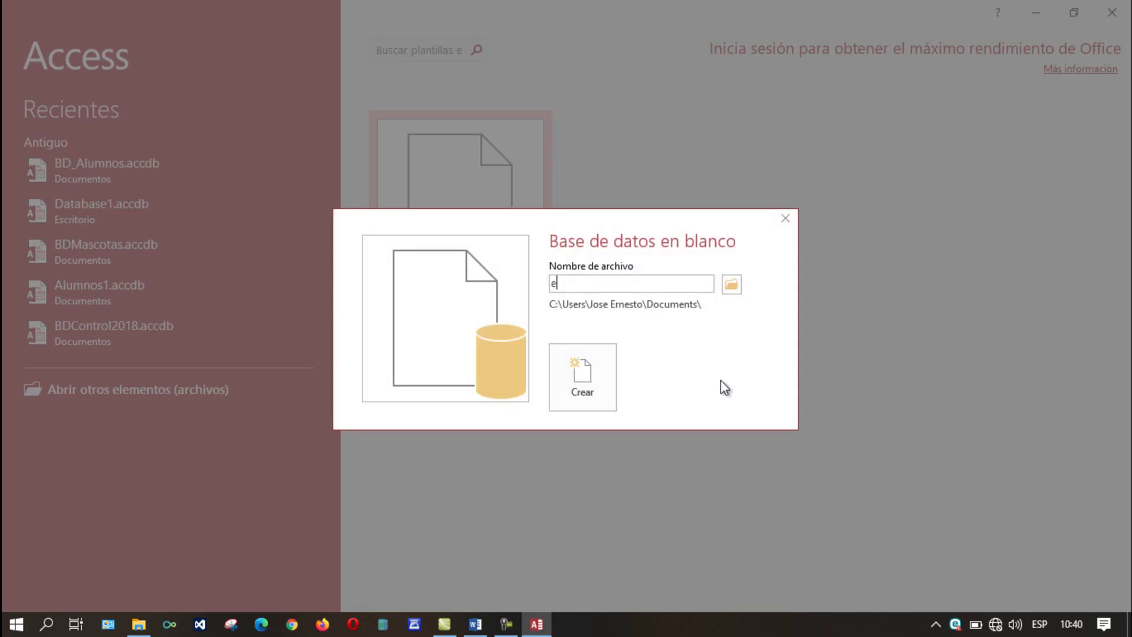
key("BackSpace")
type("Ejemplo normalización")
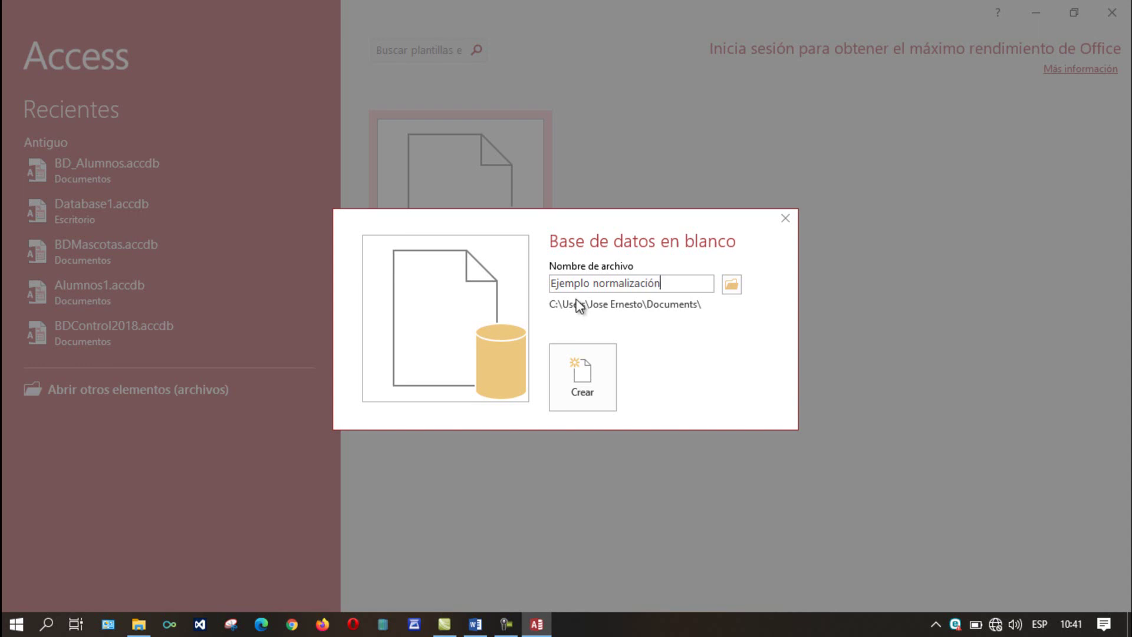
left_click(563, 372)
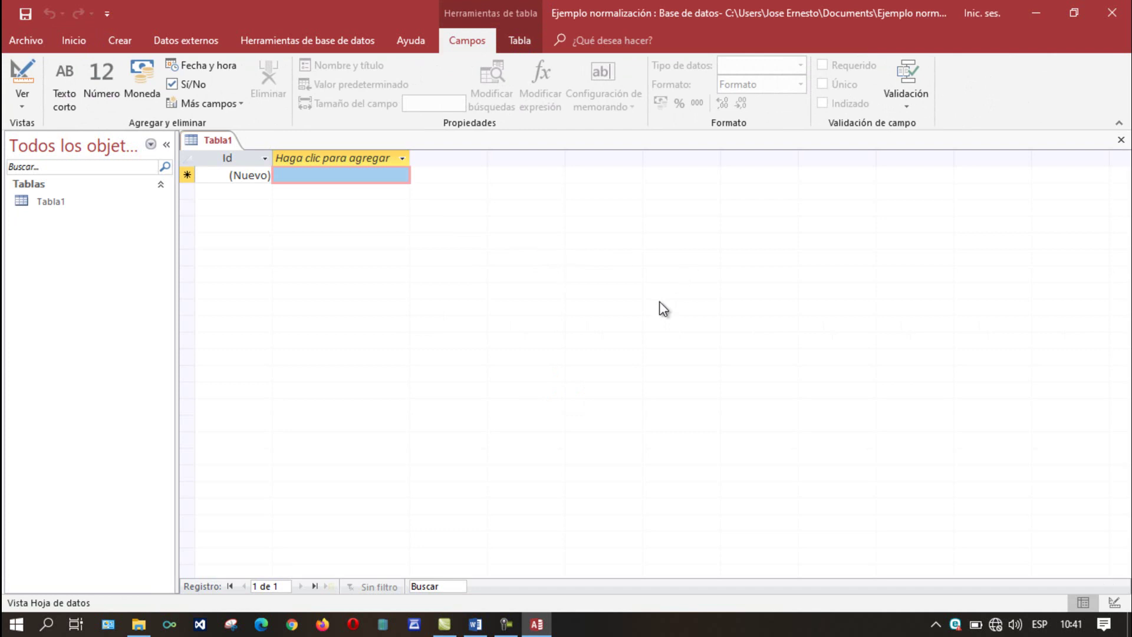
left_click(1121, 143)
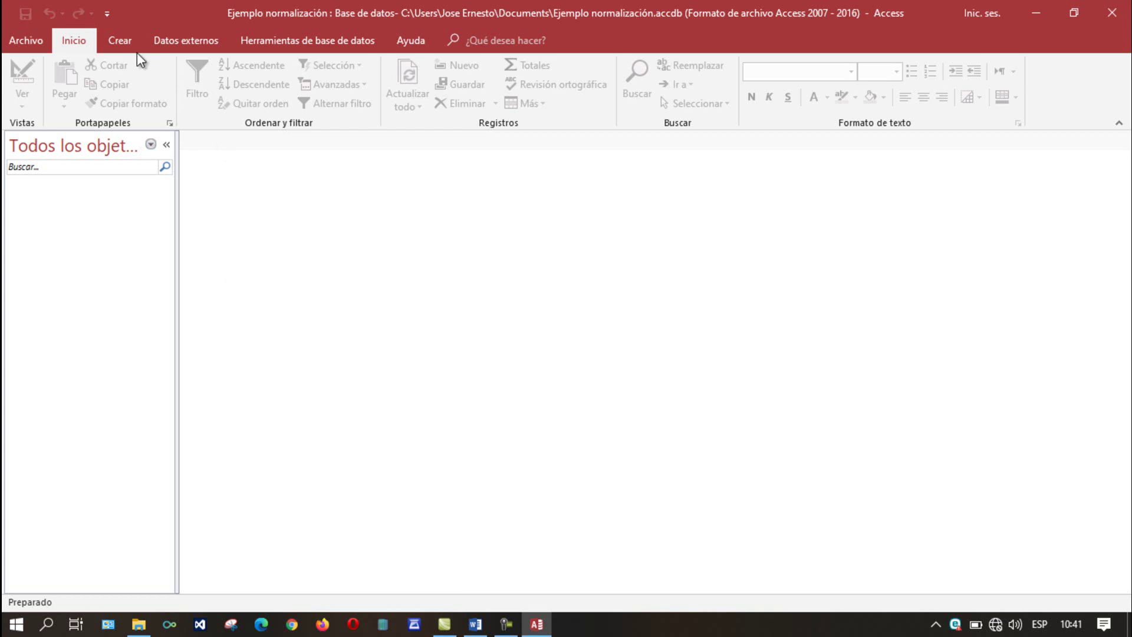
Step: Bring up the commands for importing external data into the database
left_click(125, 42)
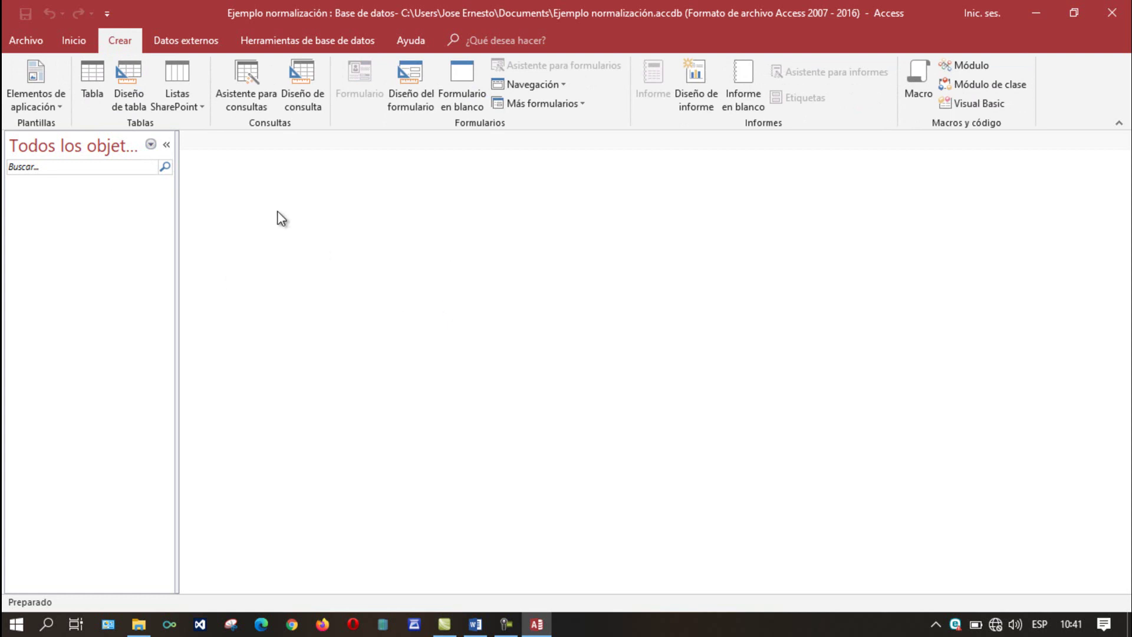
left_click(194, 35)
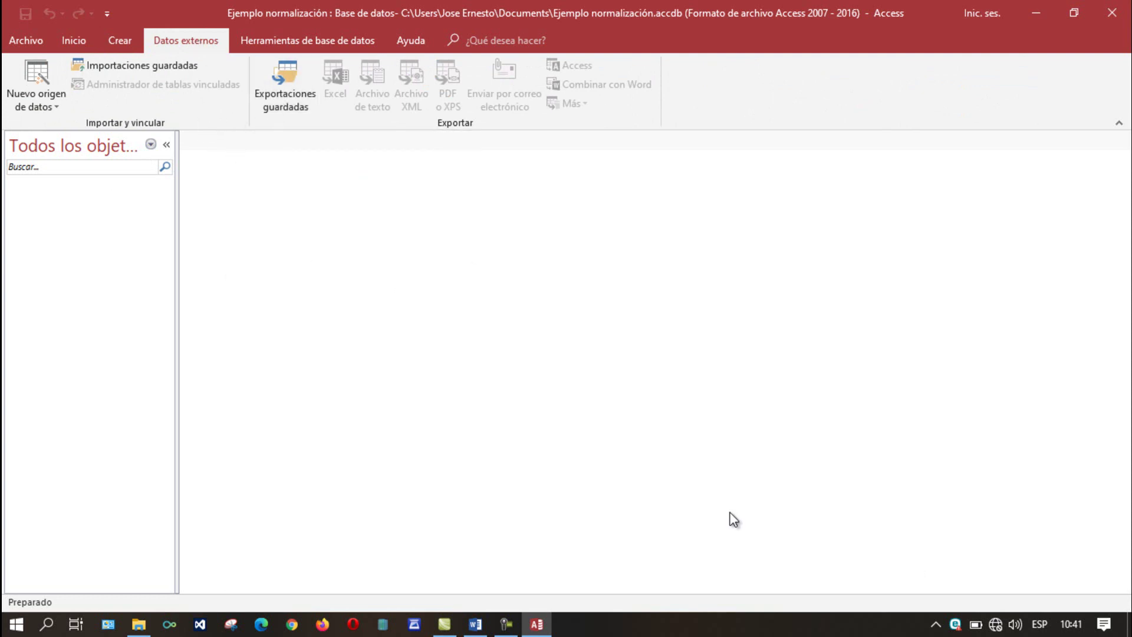
left_click(506, 623)
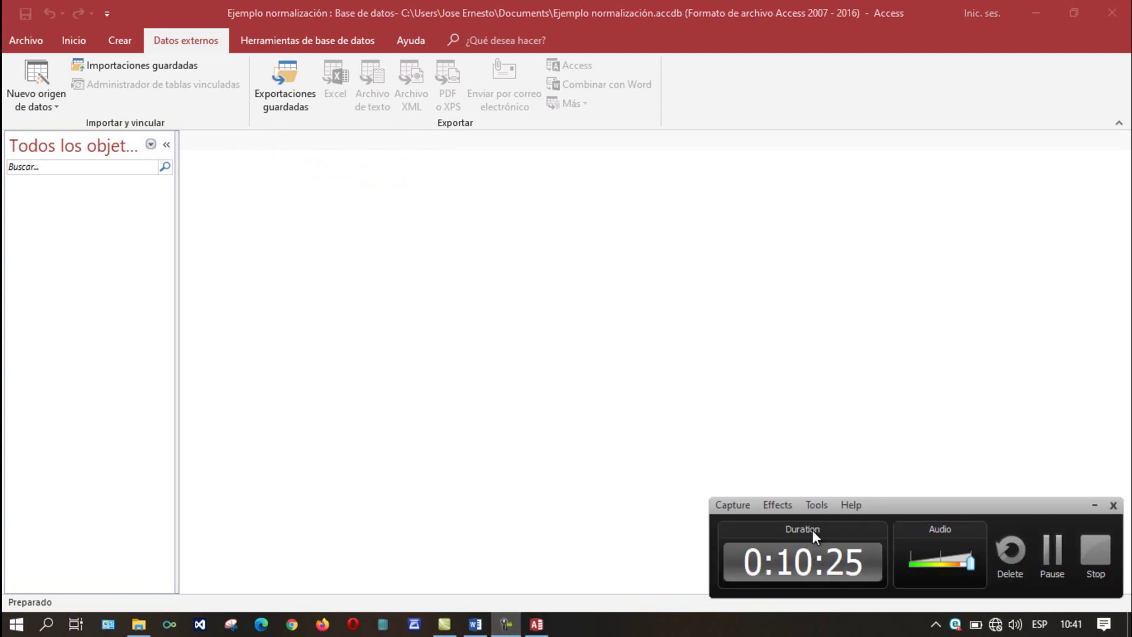
left_click(1053, 548)
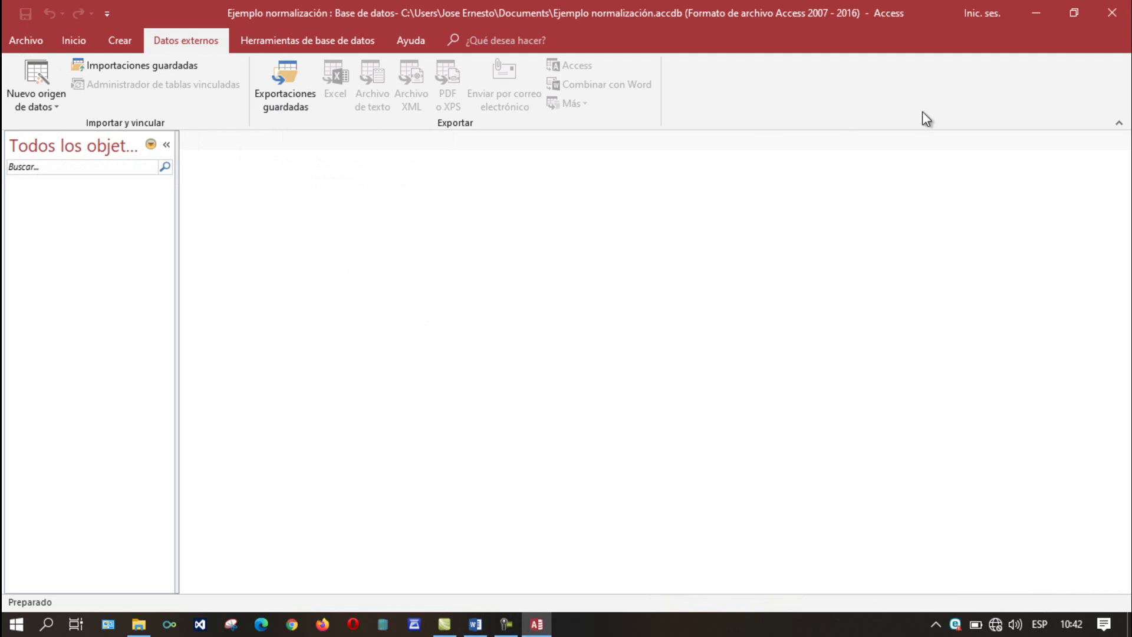
Step: Start an Excel import into a new table, using Empleados.xlsx from the Documentos folder as the source
left_click(25, 103)
mouse_move(82, 143)
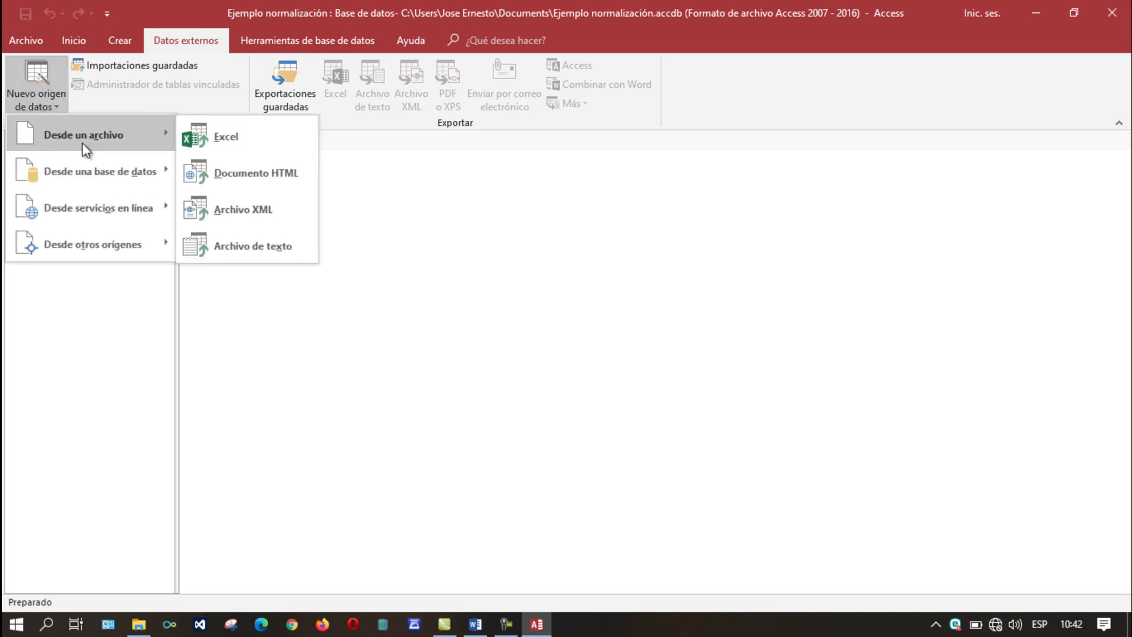
left_click(275, 148)
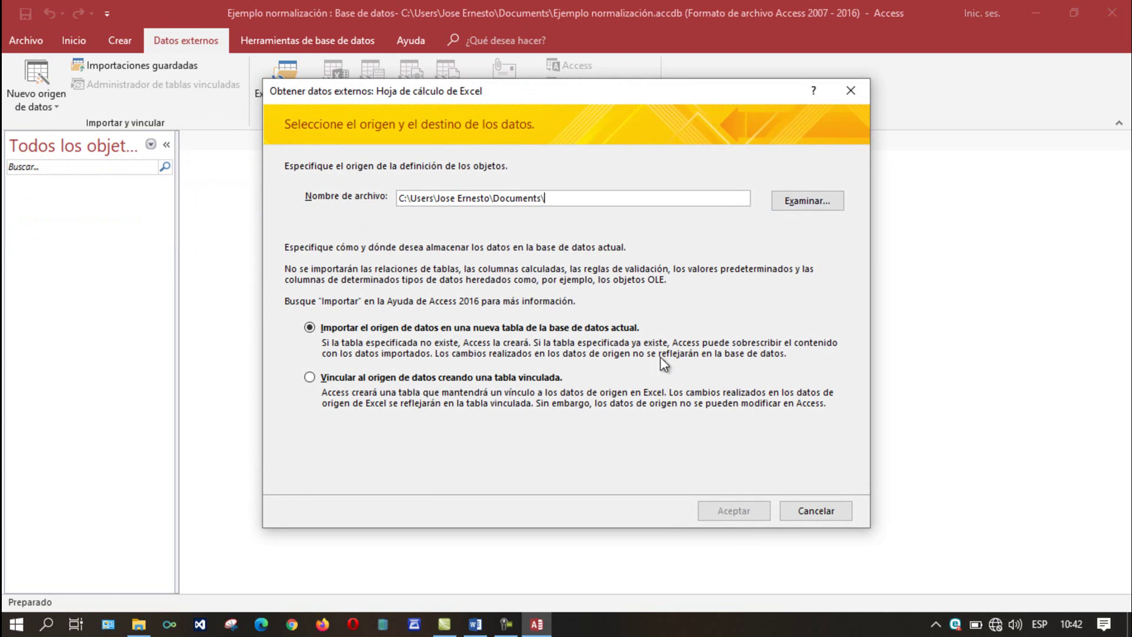
left_click(818, 202)
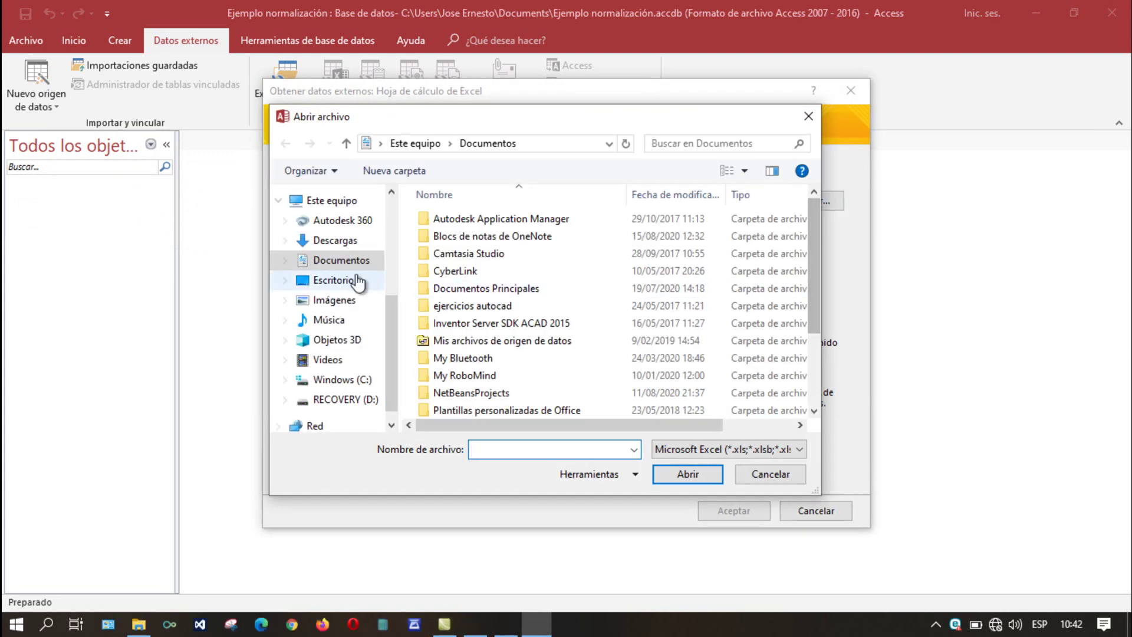
left_click(356, 268)
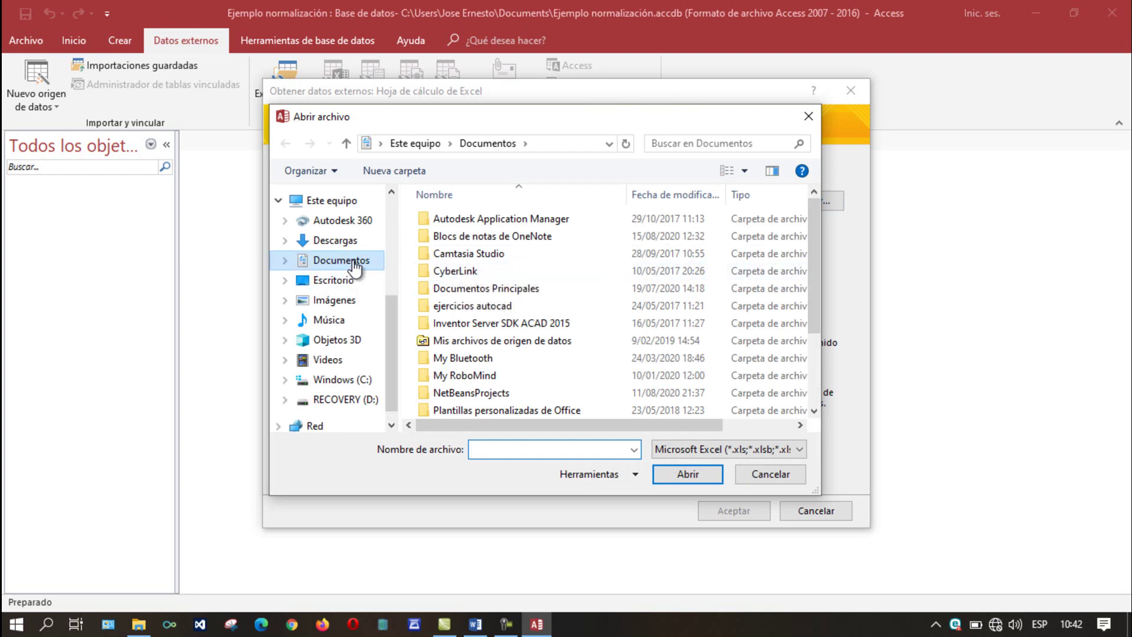
left_click_drag(812, 261, 807, 361)
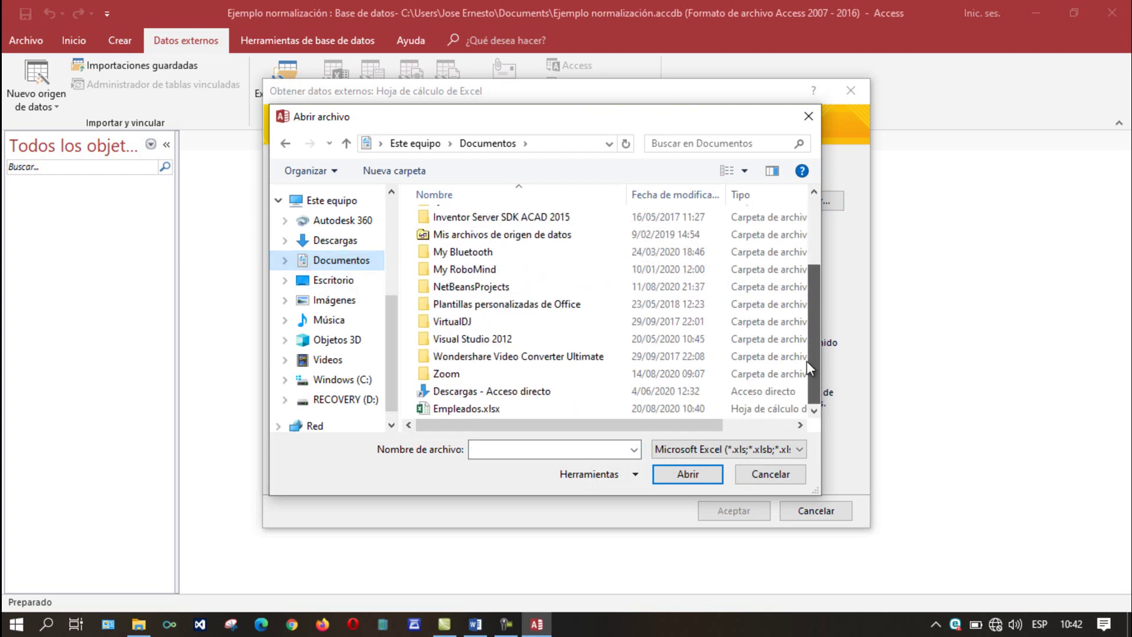
left_click(498, 408)
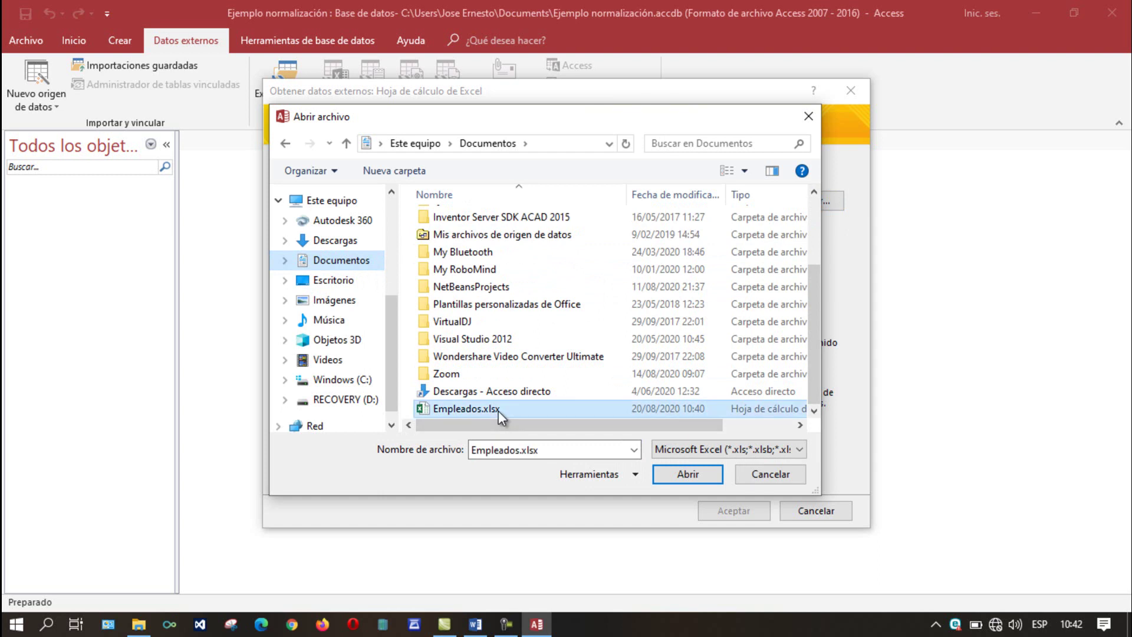
left_click(684, 474)
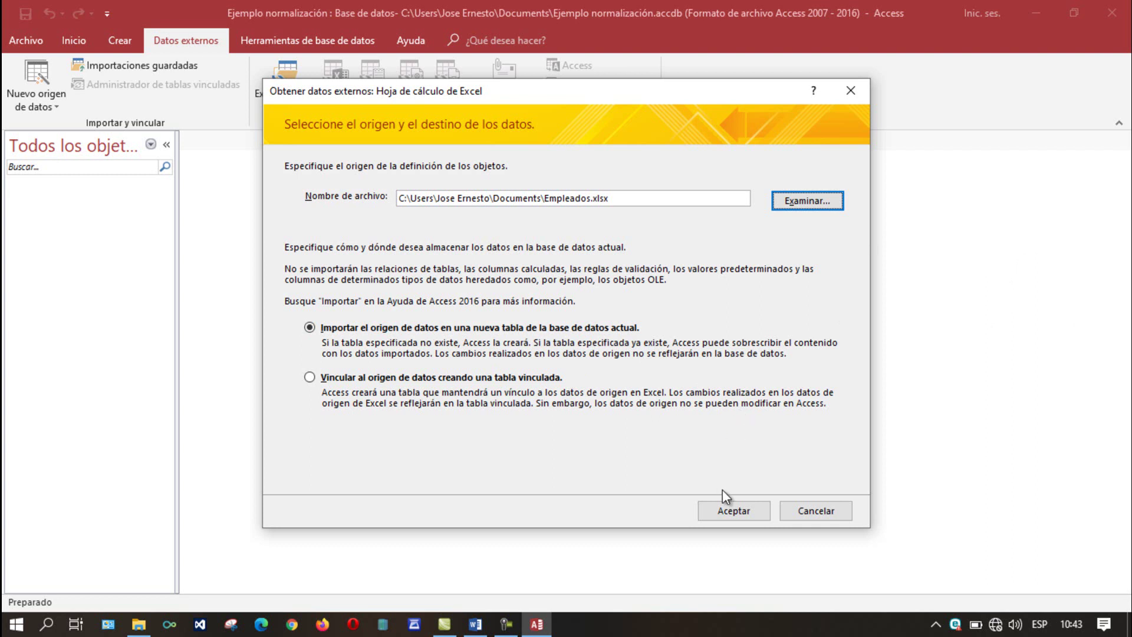
left_click(727, 509)
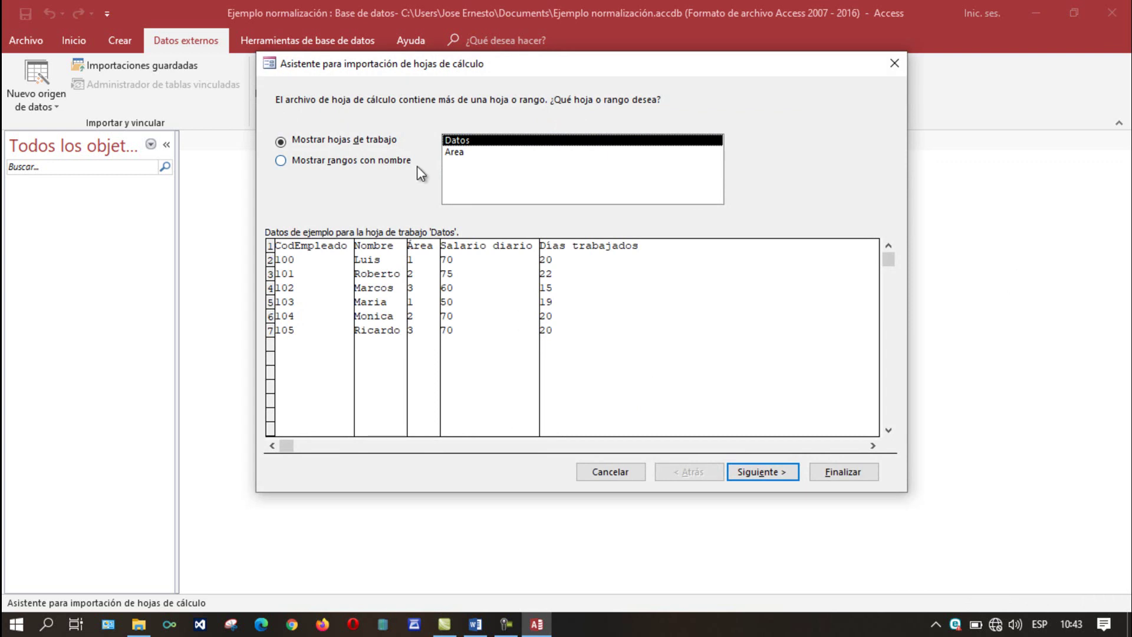
Step: Preview the Area and Datos worksheets and choose Datos as the sheet to import
left_click(463, 153)
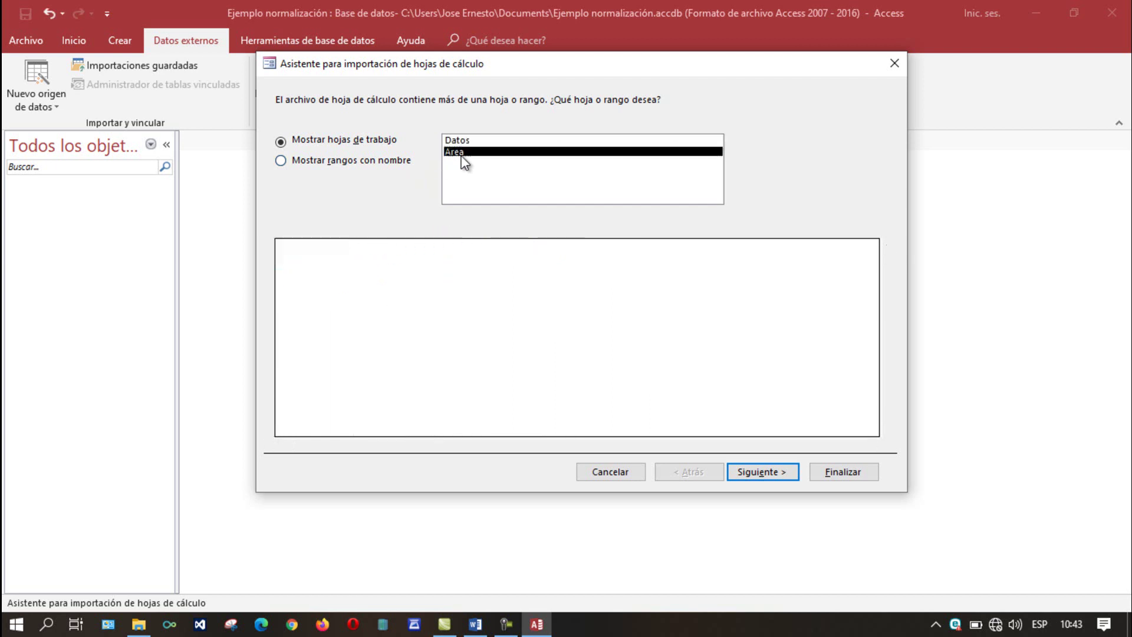
left_click(470, 141)
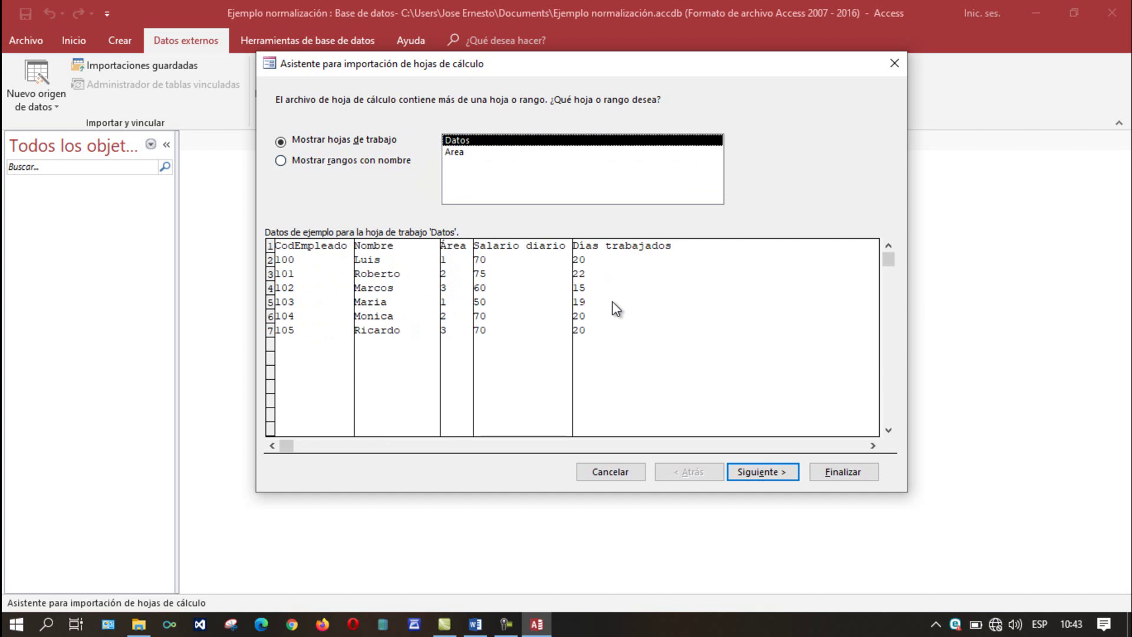
left_click(455, 154)
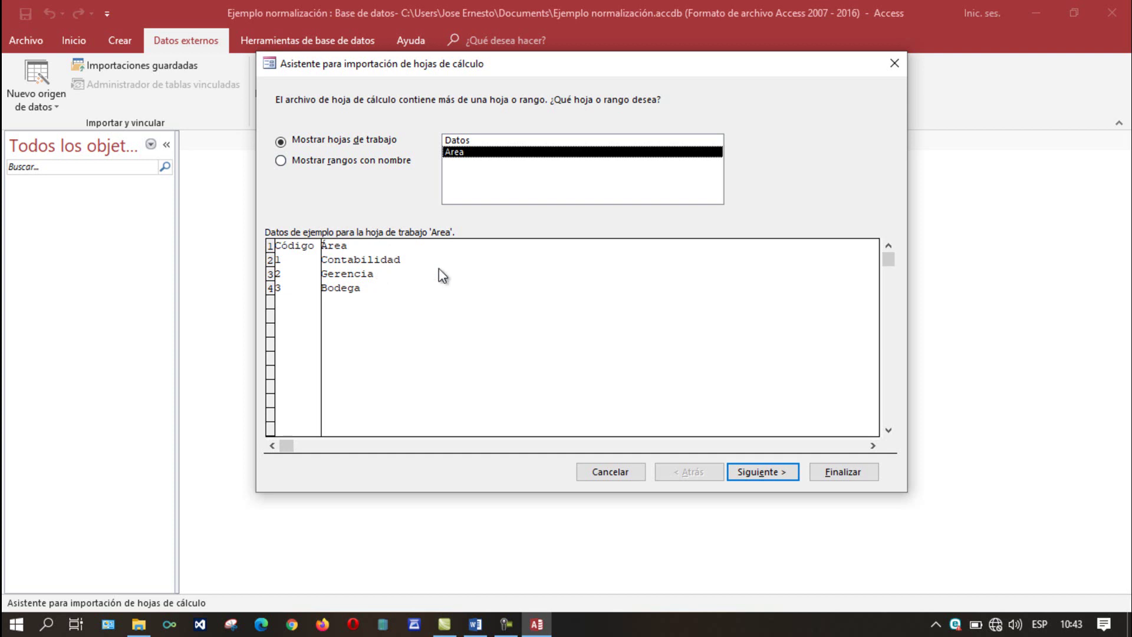
left_click(501, 141)
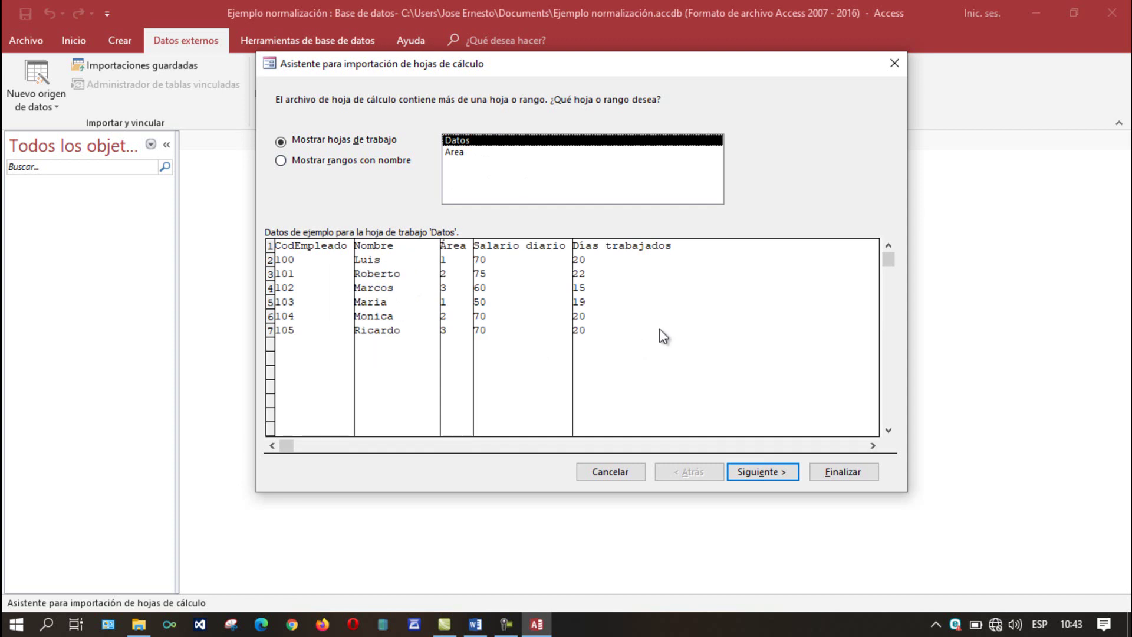
left_click(755, 469)
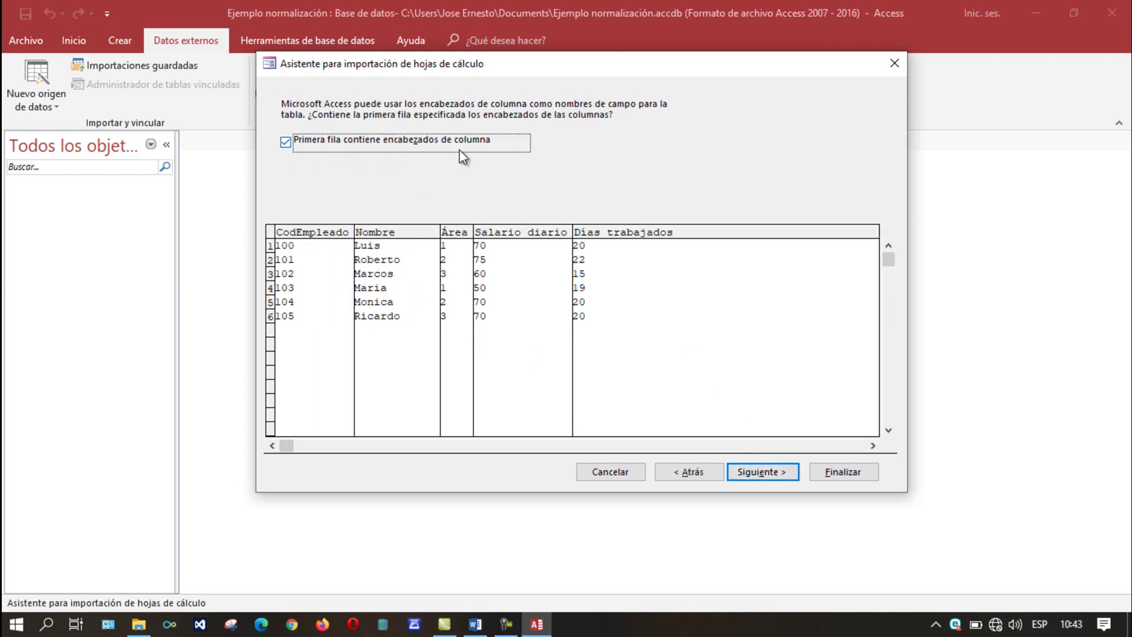
Step: Compare the preview with and without first-row column headings, and continue with the headings option enabled
left_click(288, 142)
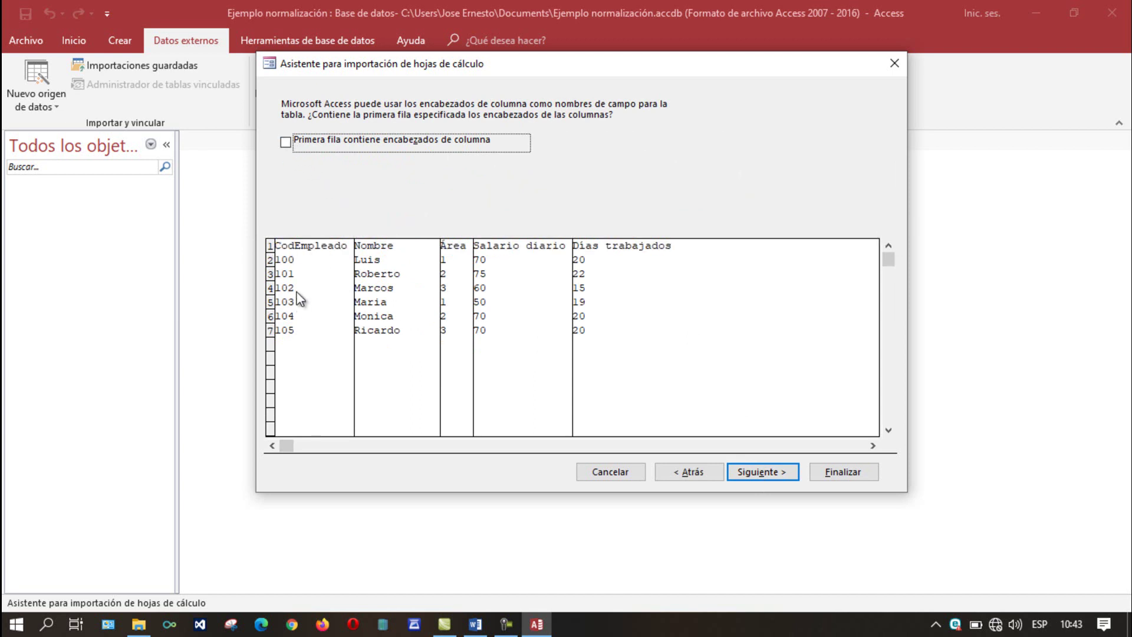
left_click(287, 142)
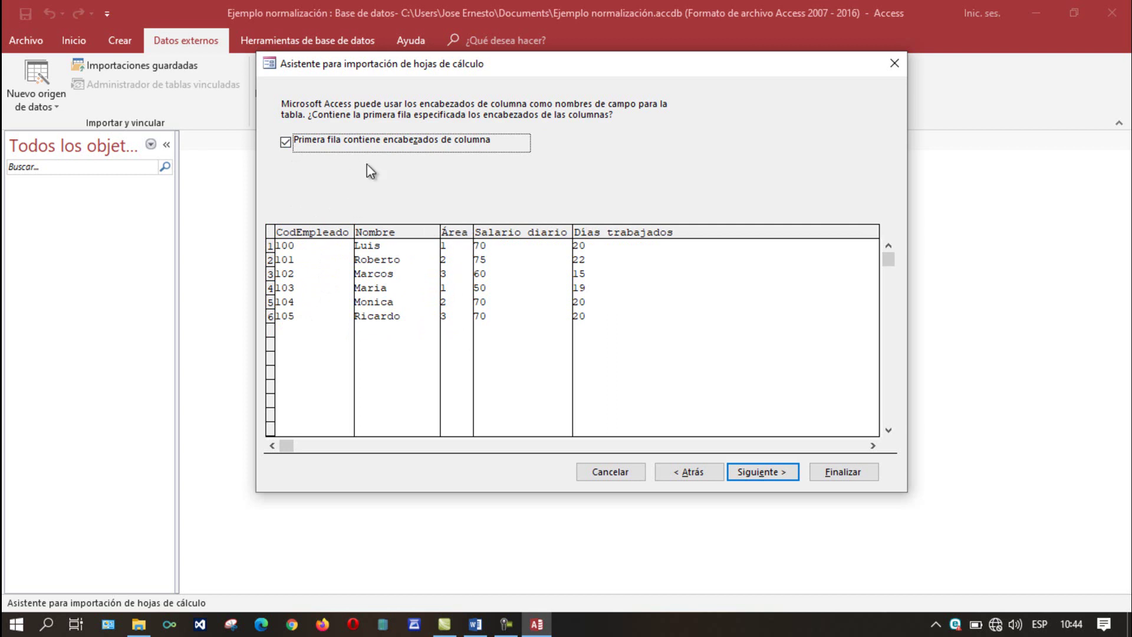
left_click(770, 475)
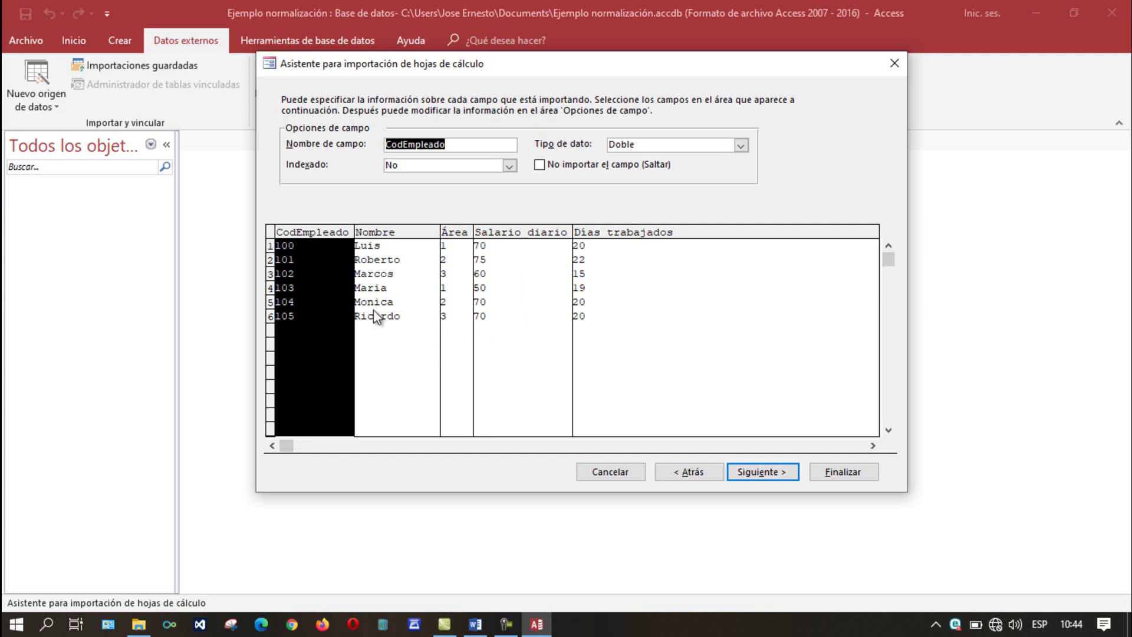
Step: Set the CodEmpleado field's data type to Entero and check the Nombre field's data type
left_click(741, 144)
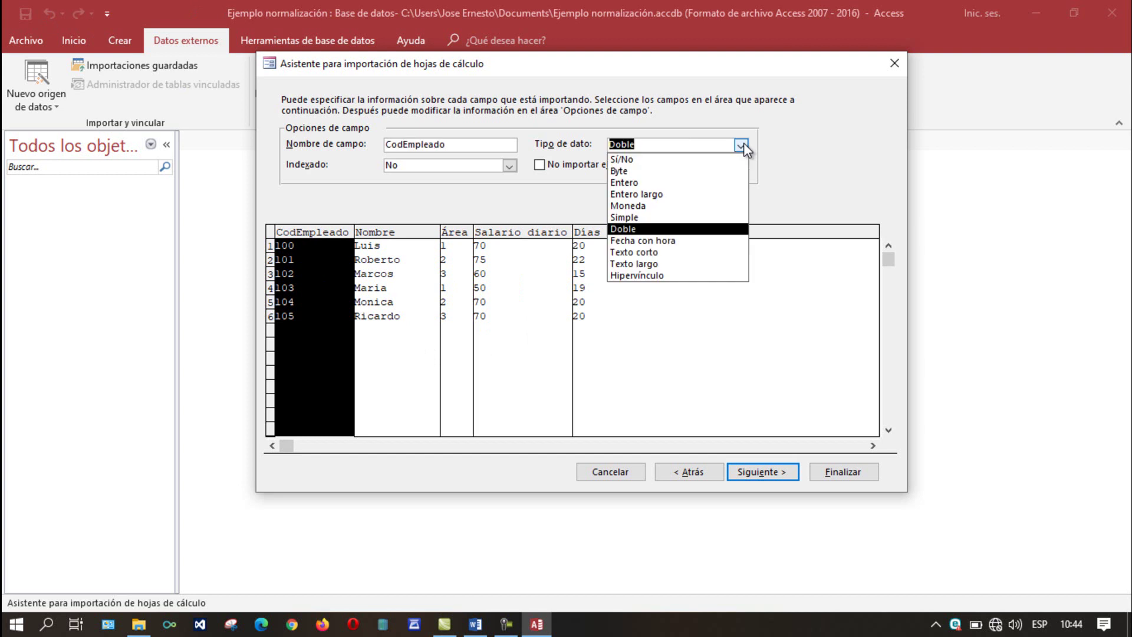
left_click(695, 183)
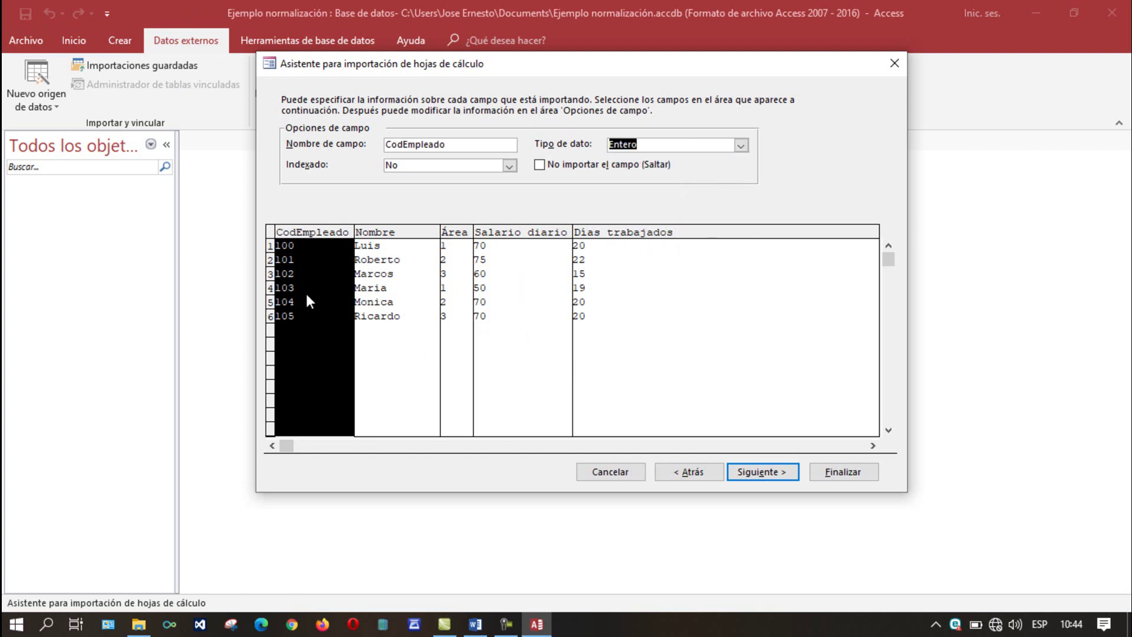
left_click(392, 289)
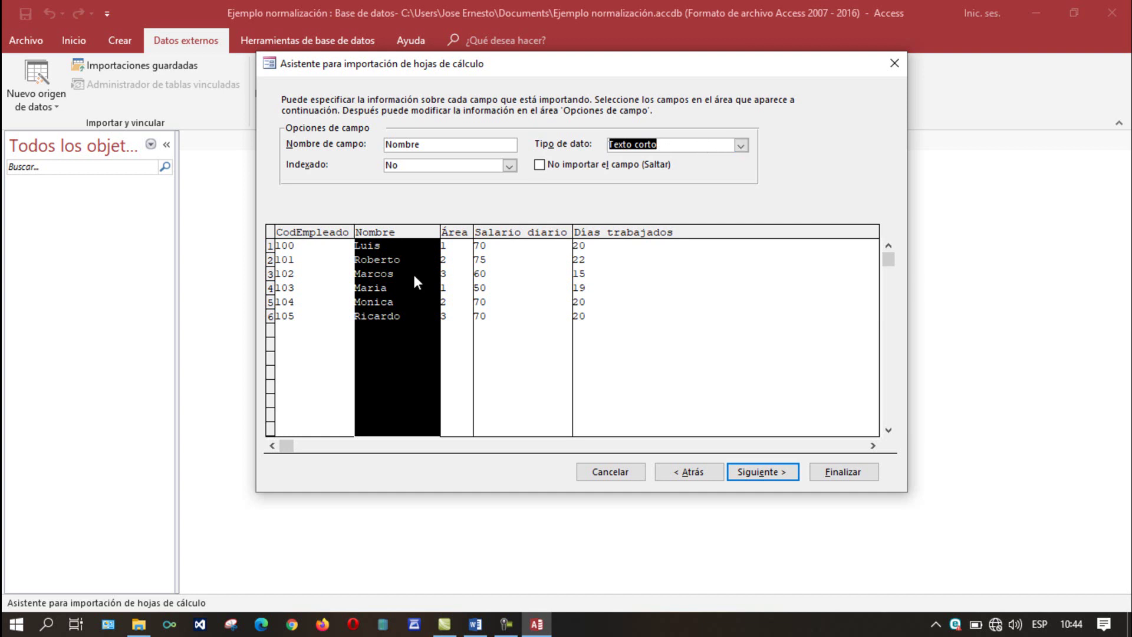
Step: Set the Área and Días trabajados fields' data types to Entero, and review the Salario diario and CodEmpleado field settings
left_click(455, 256)
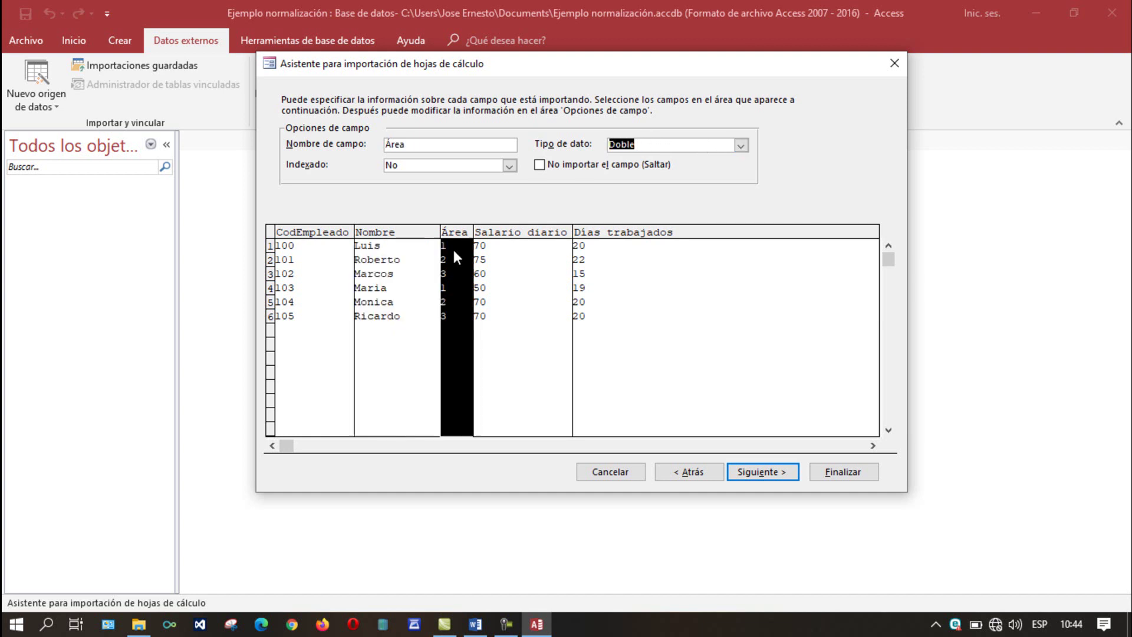
left_click(741, 145)
left_click(687, 182)
left_click(540, 260)
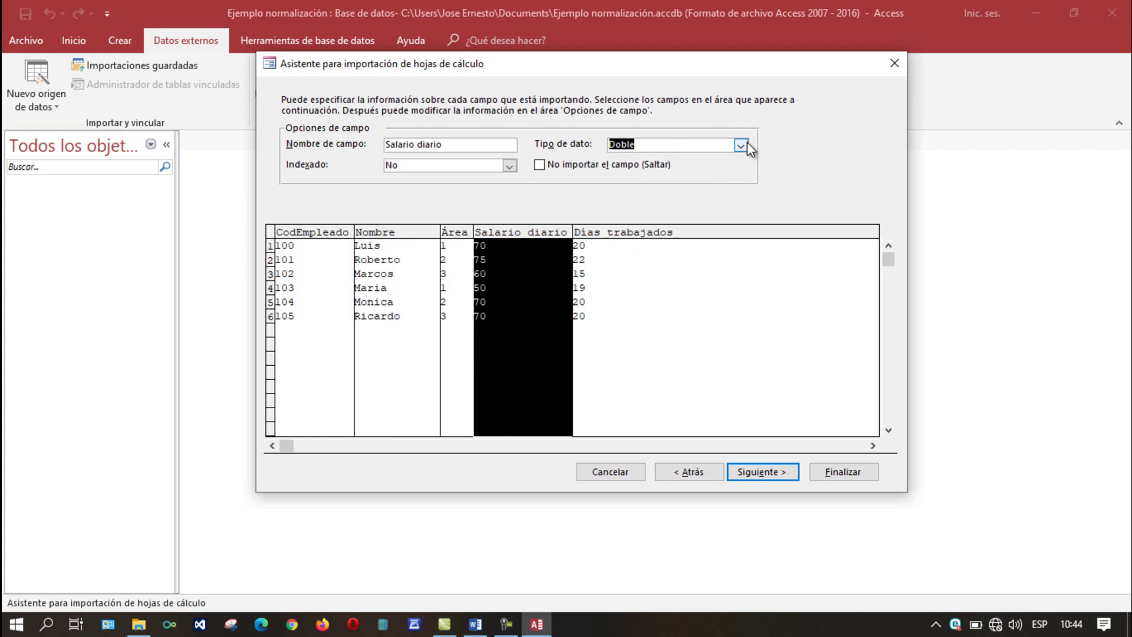
left_click(631, 254)
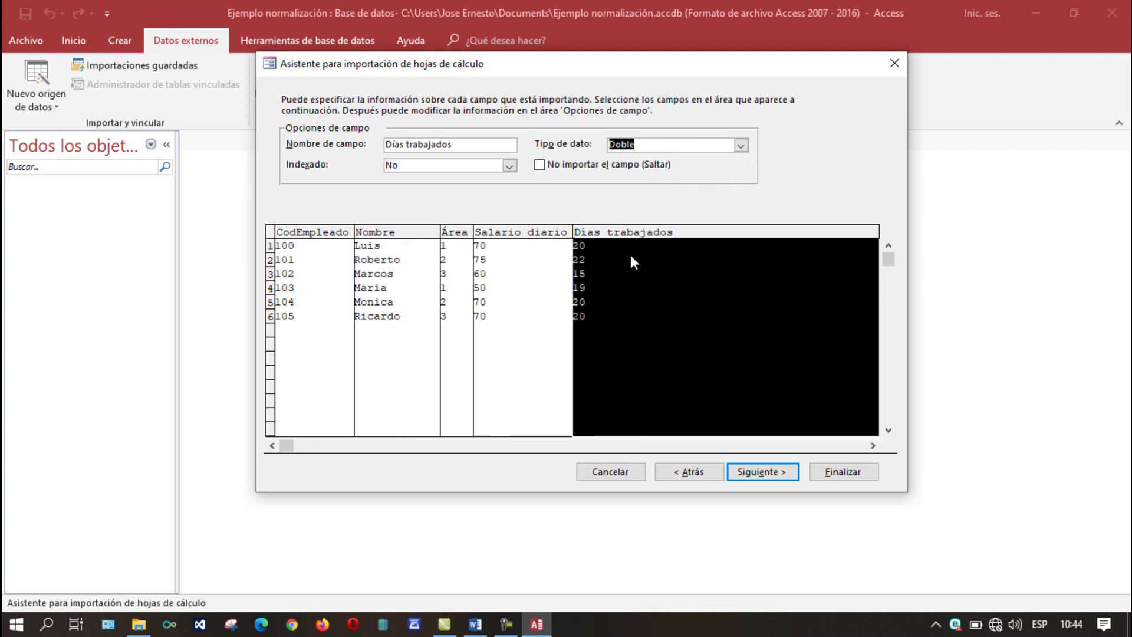
left_click(741, 146)
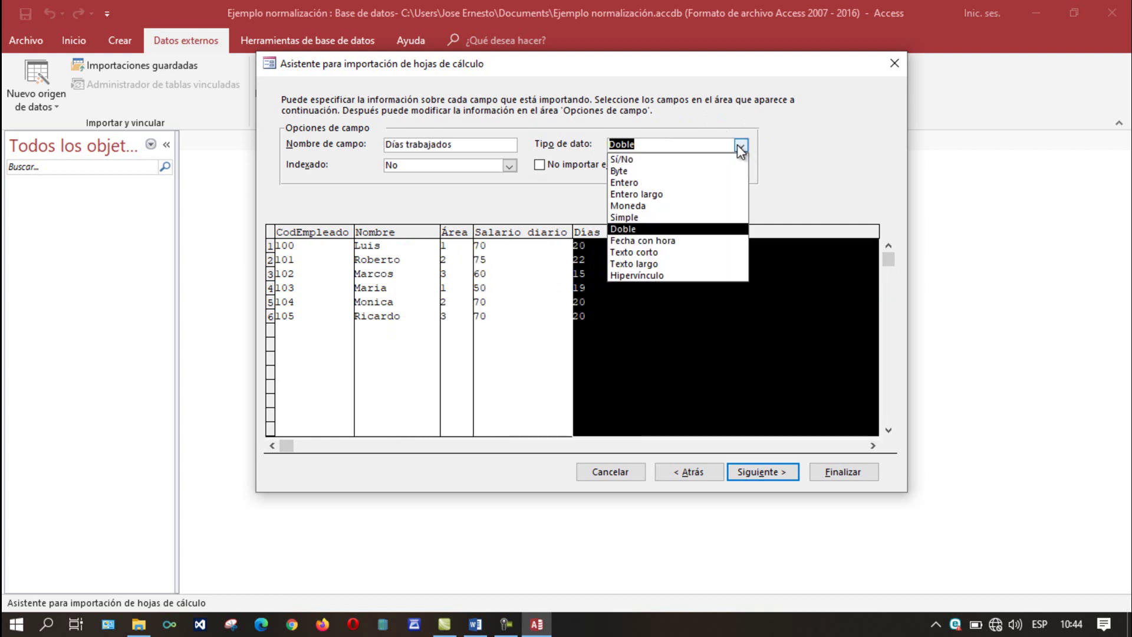
left_click(697, 182)
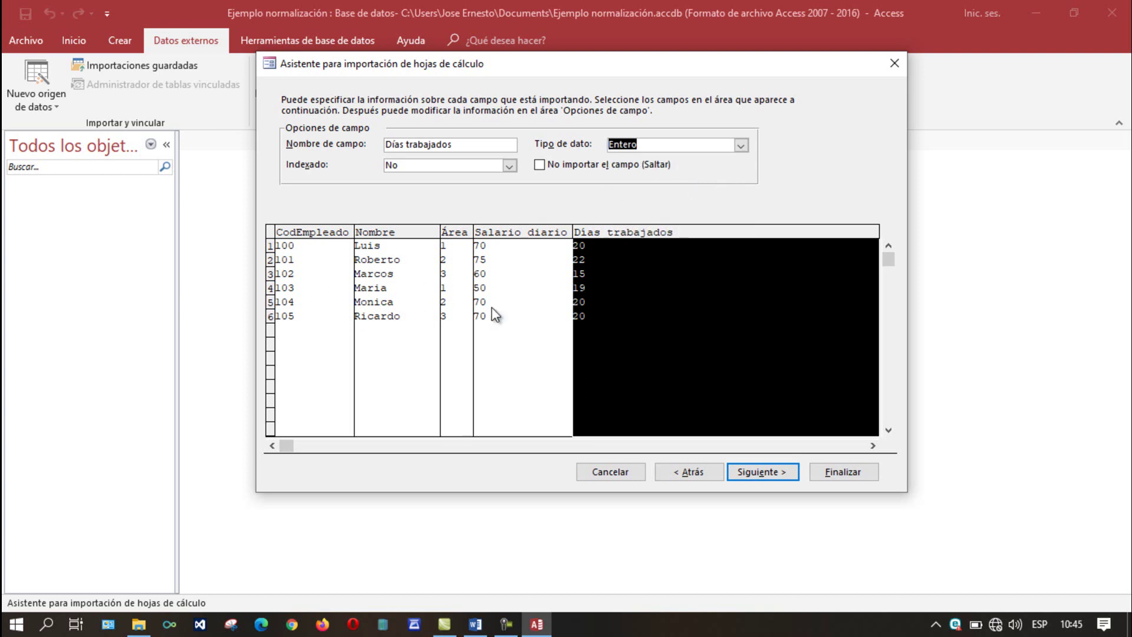
left_click(303, 303)
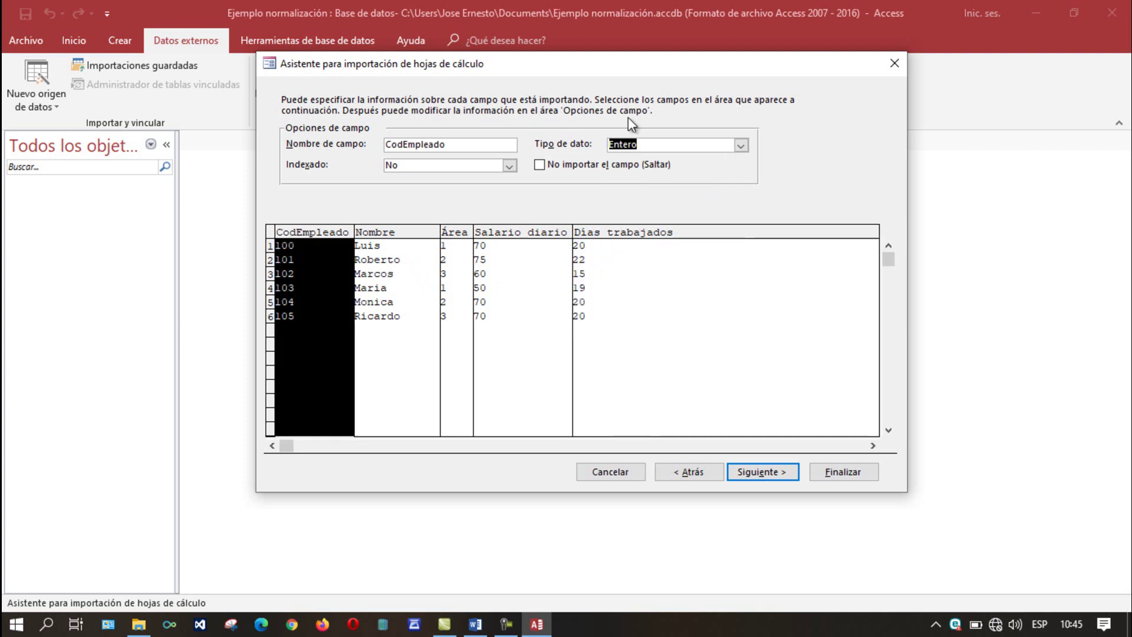
Step: Choose the primary key manually for the new table, using the CodEmpleado field
left_click(757, 476)
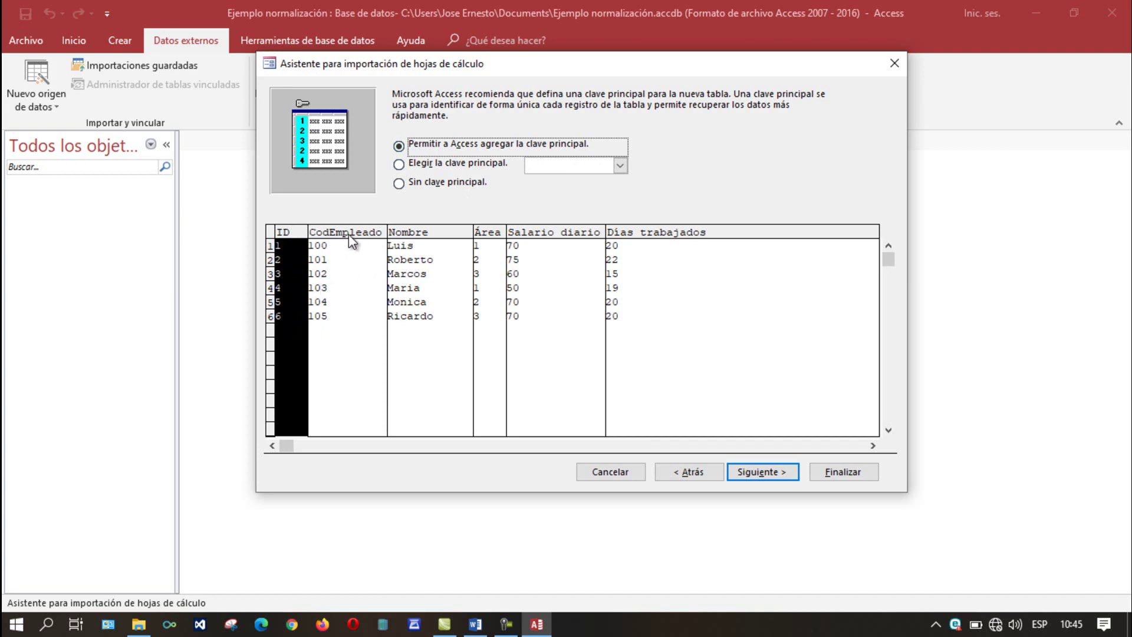
left_click(399, 164)
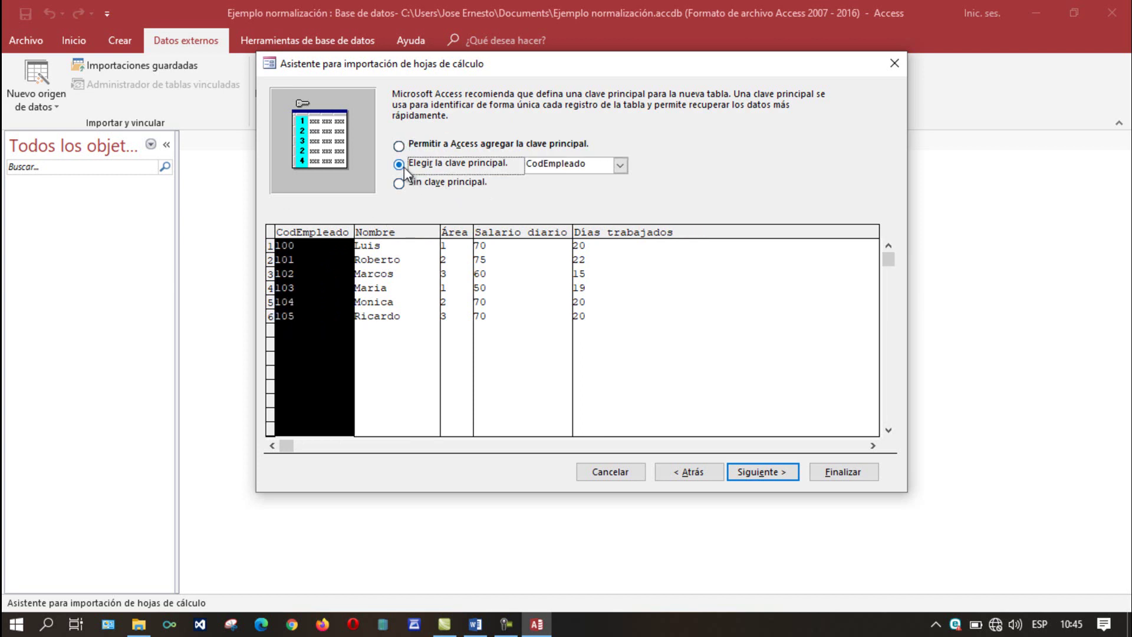
left_click(620, 165)
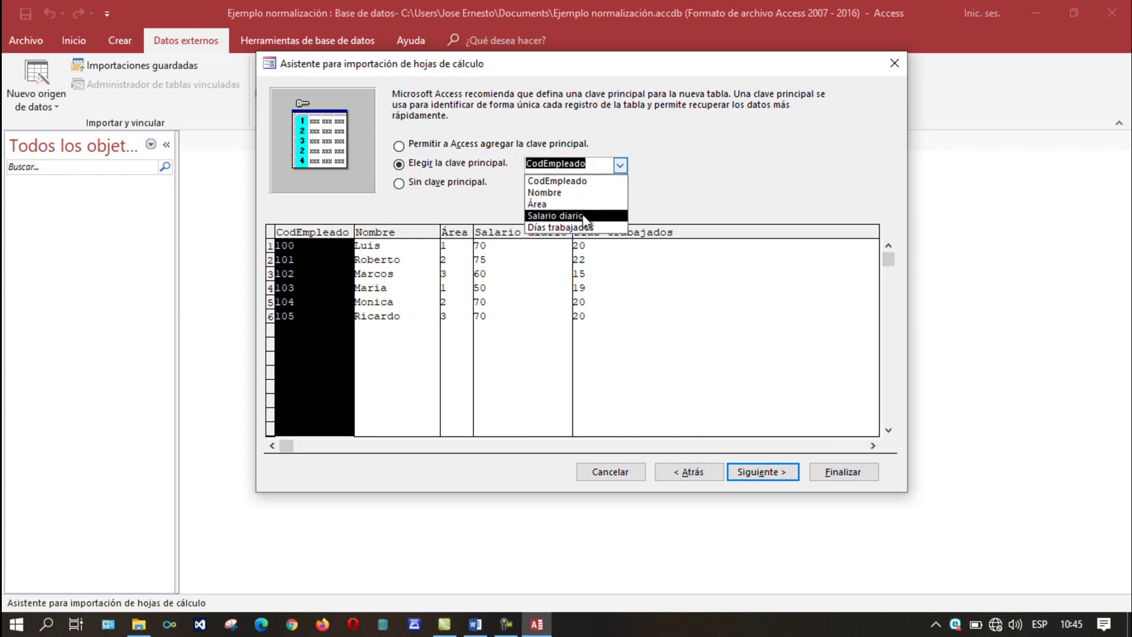
left_click(320, 282)
left_click(299, 253)
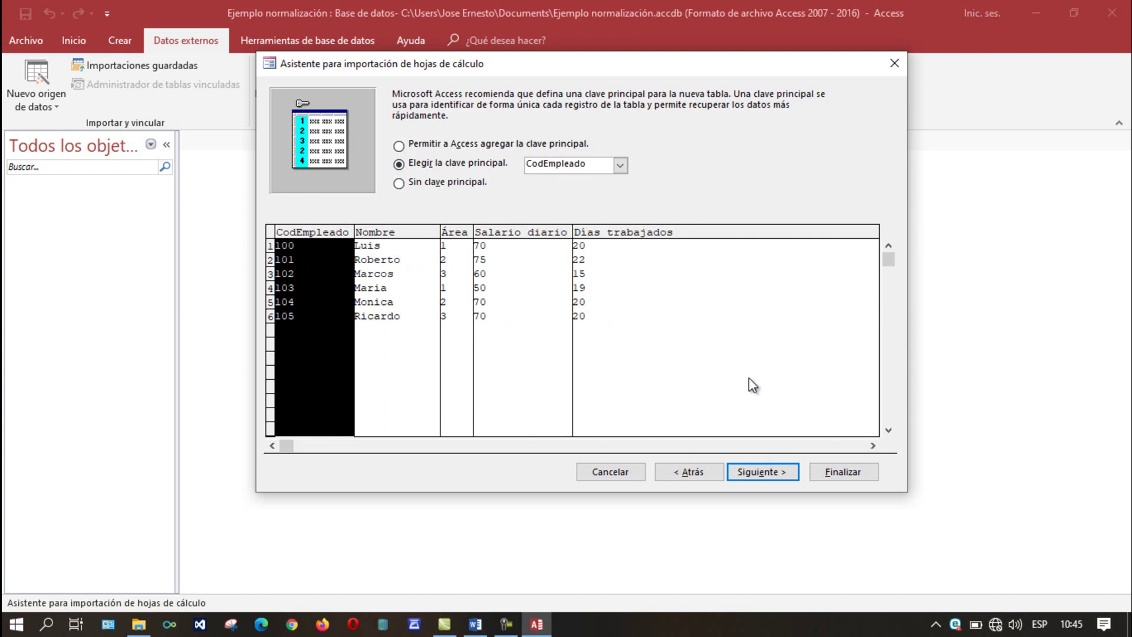
Step: Finish importing the sheet into a table named Datos without saving the import steps
left_click(758, 473)
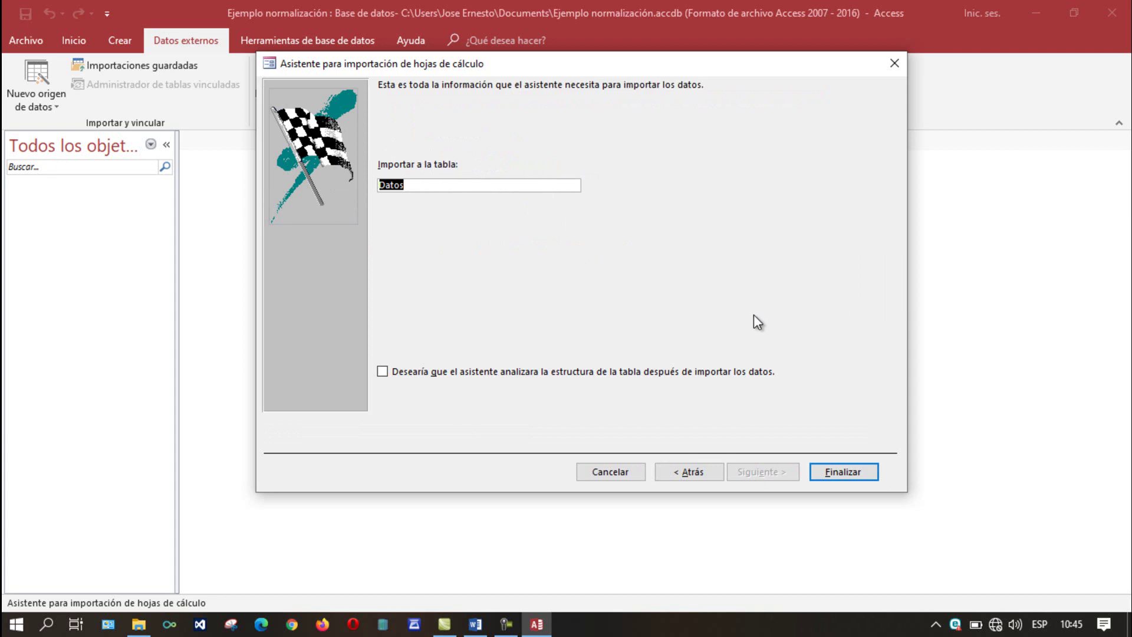
left_click(841, 472)
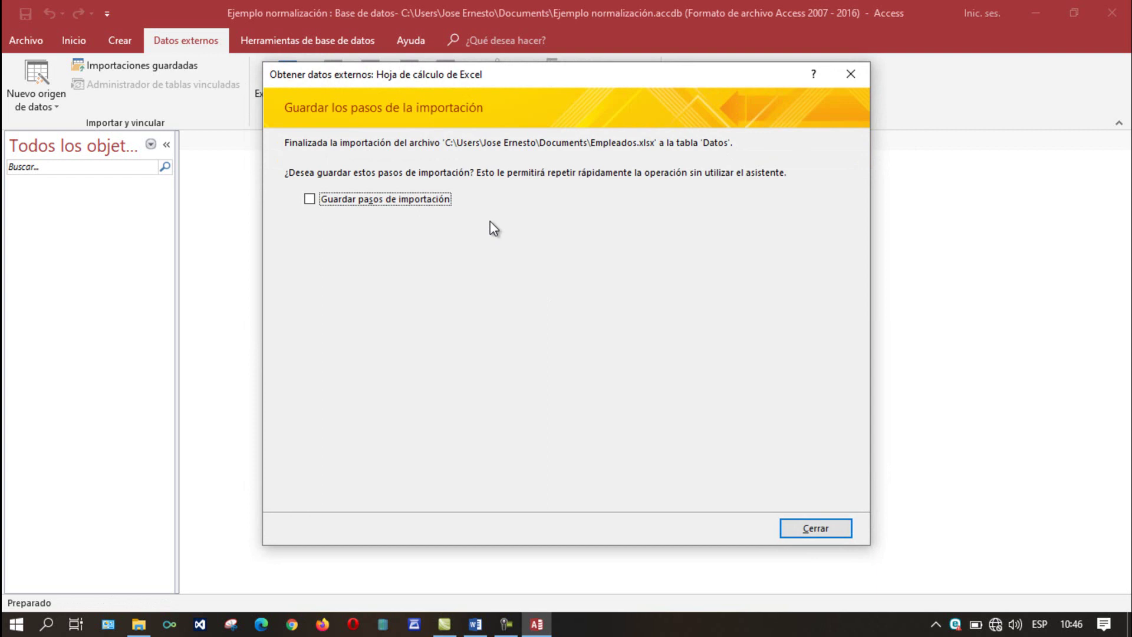
left_click(827, 528)
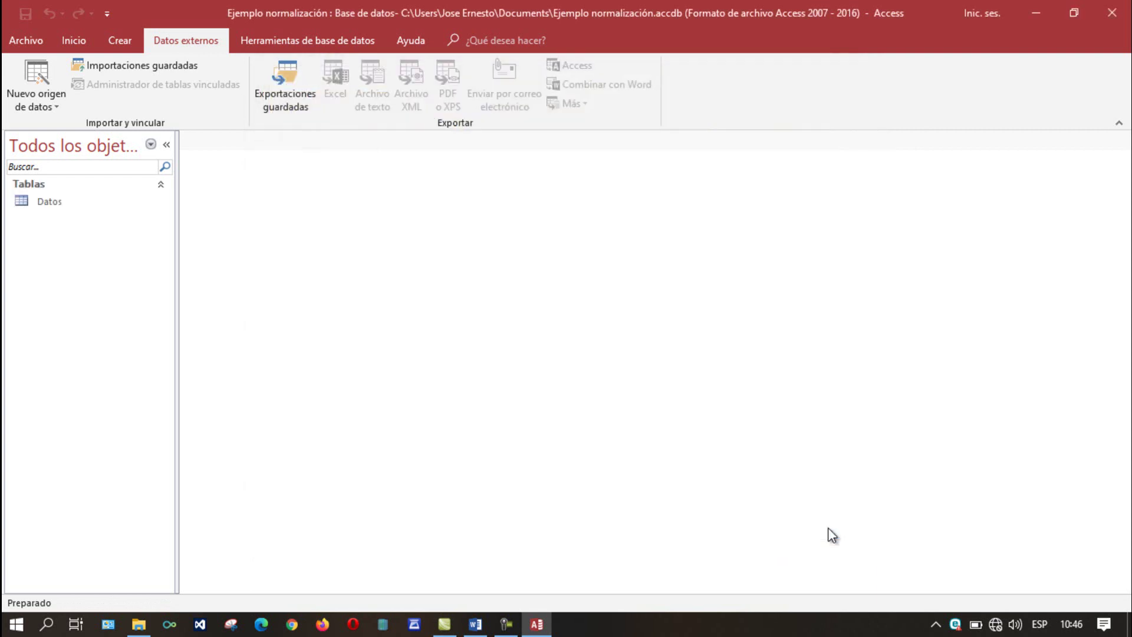
Step: Open the Datos table, examine its CodEmpleado, Nombre, Área and Días trabajados columns, and close it
left_click(73, 205)
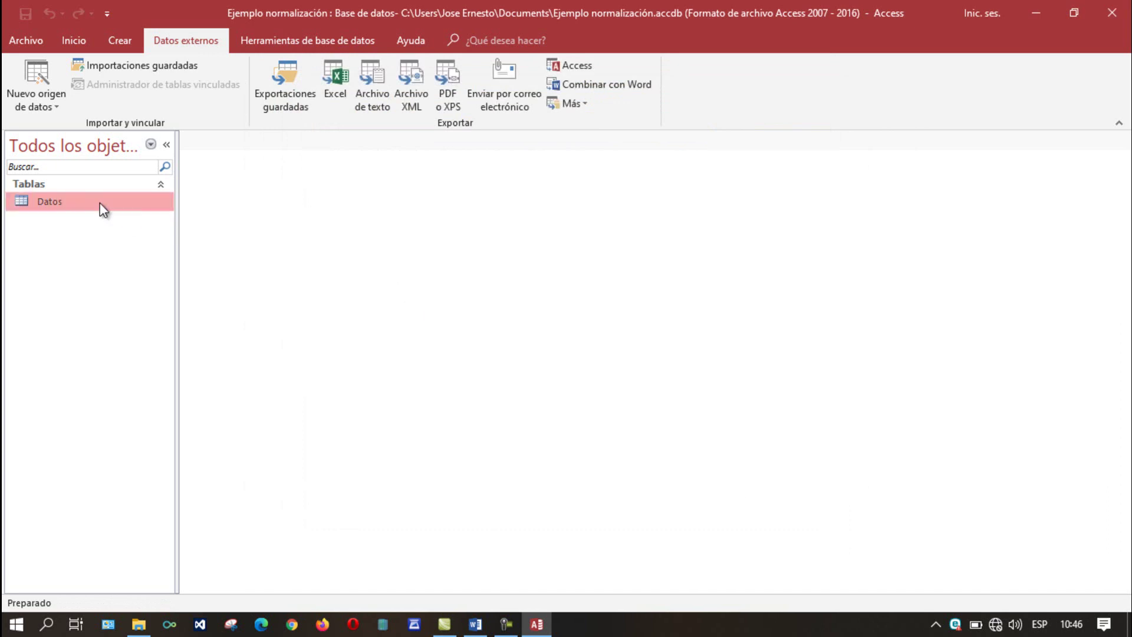
double_click(100, 203)
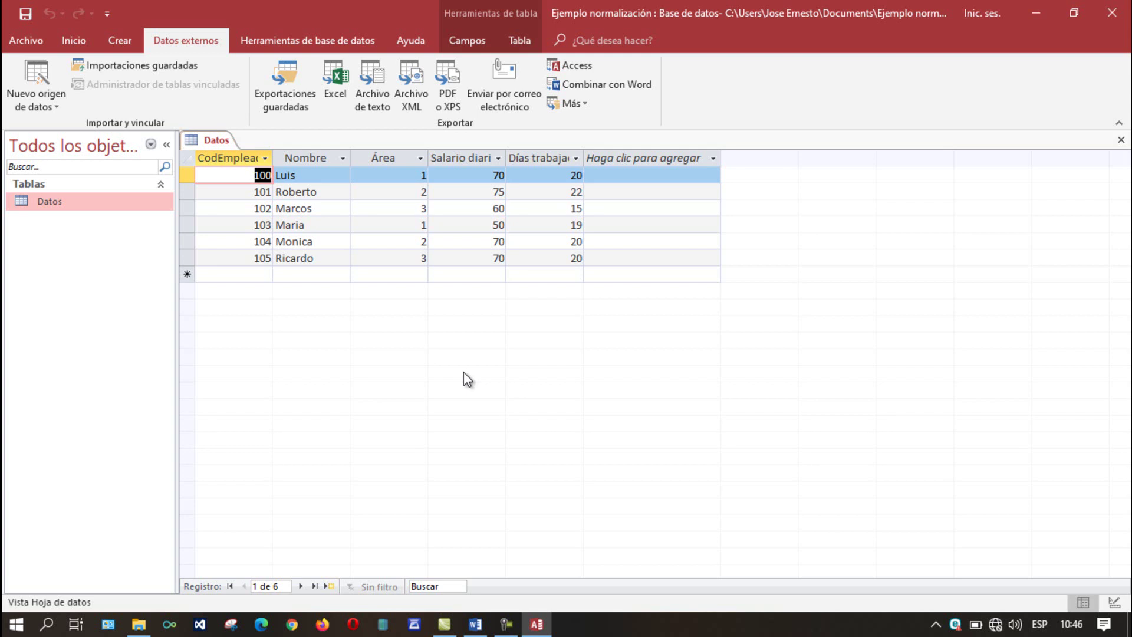
left_click(244, 157)
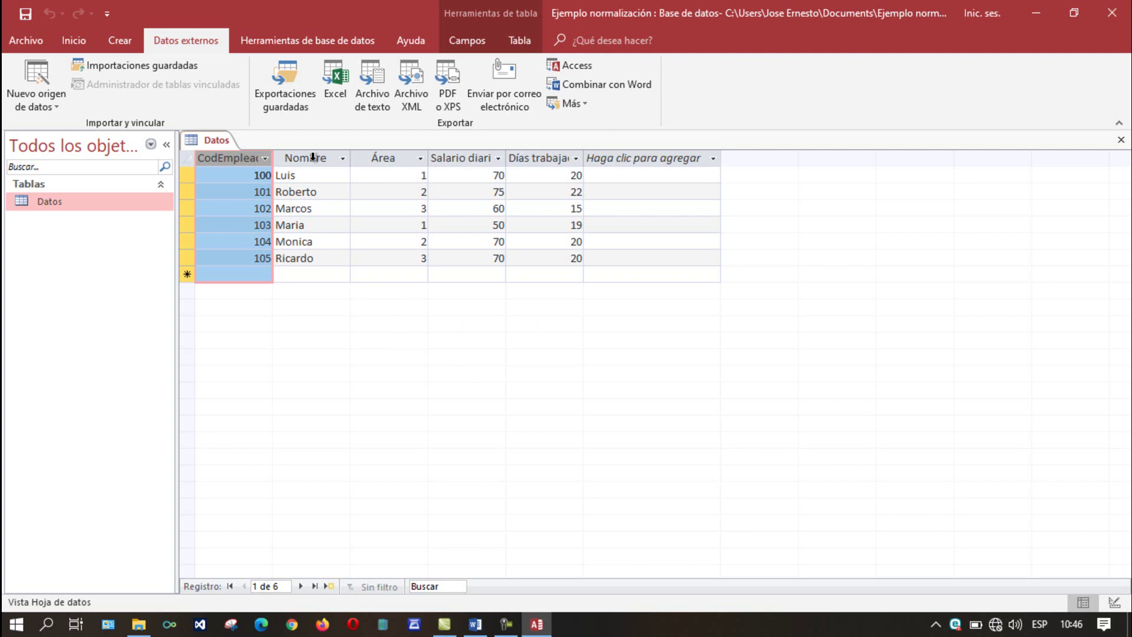
left_click(319, 157)
left_click(383, 158)
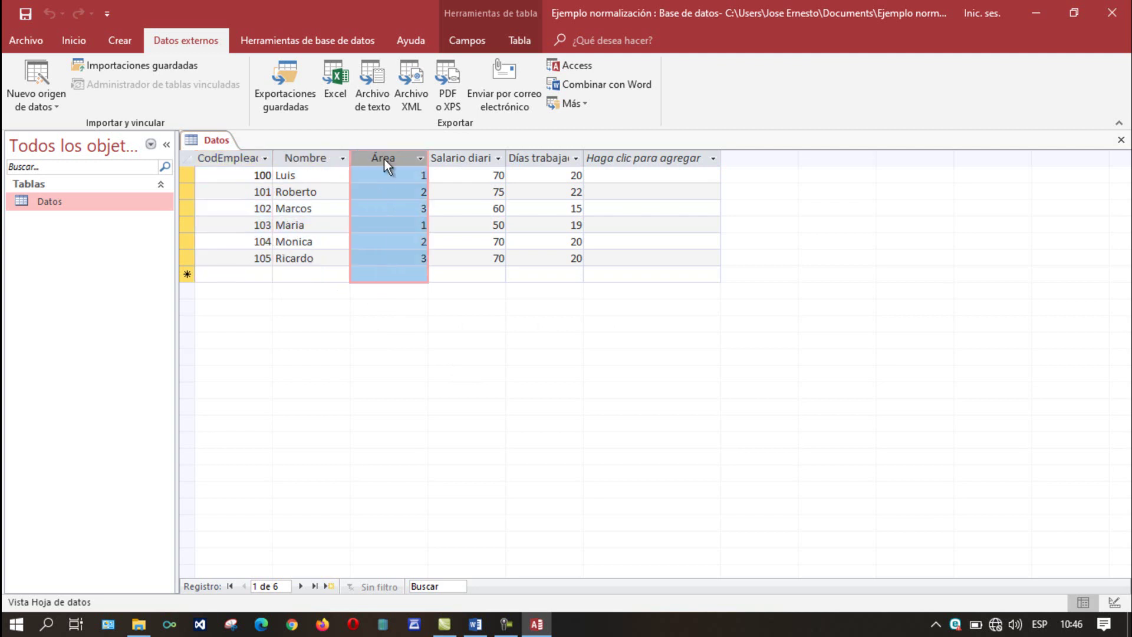
left_click(538, 228)
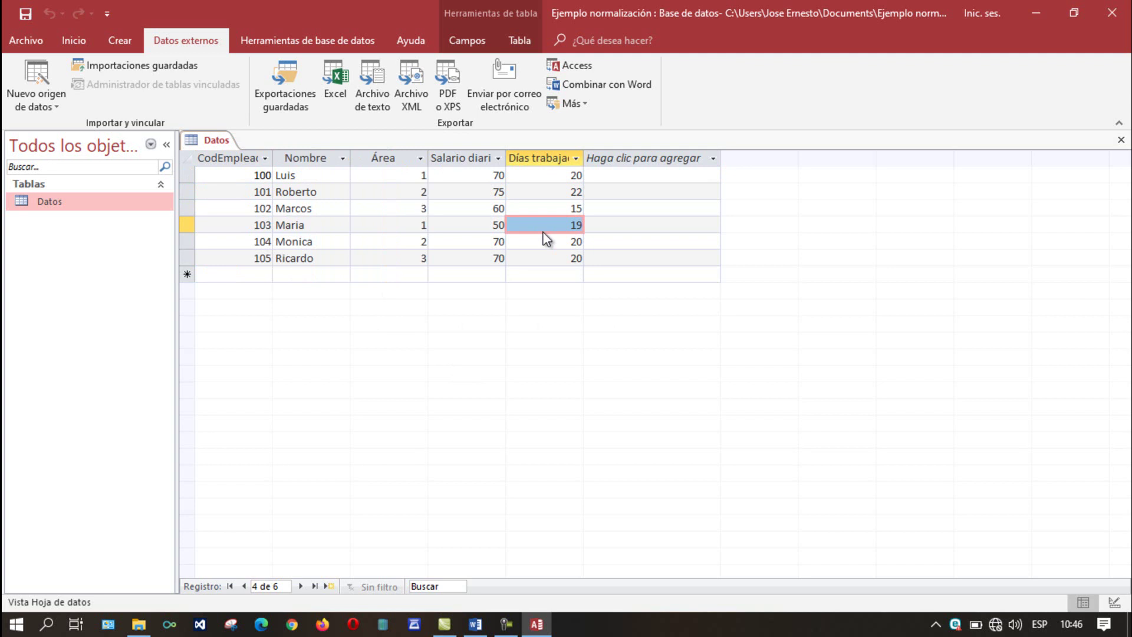
left_click(1120, 140)
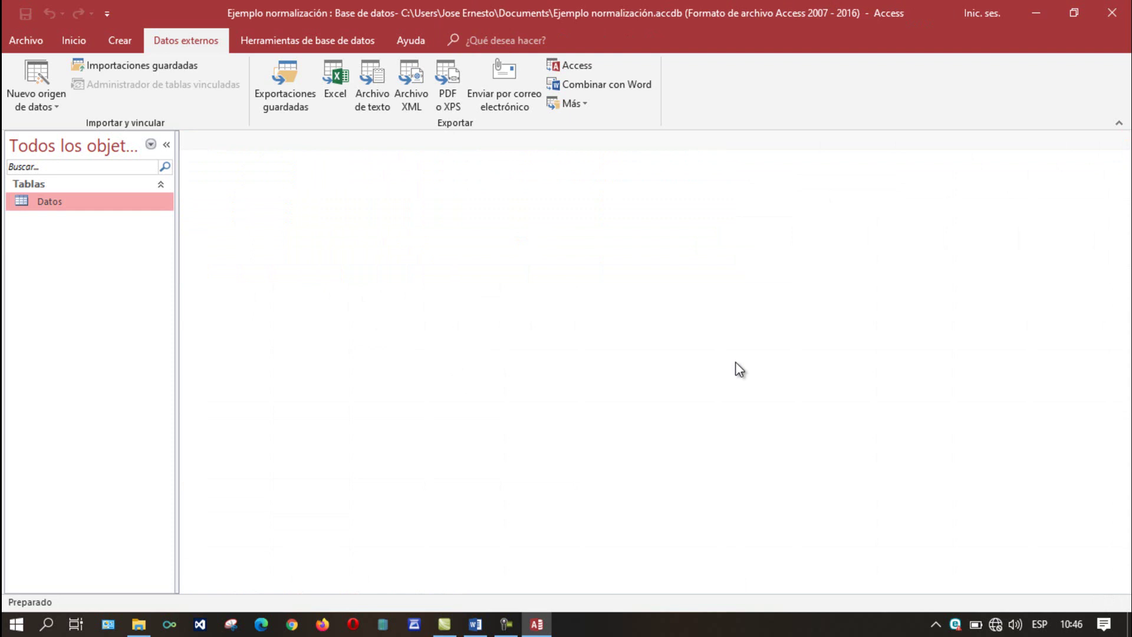
Step: Start another Excel import into a new table, using Empleados.xlsx from the Documentos folder as the source
left_click(51, 94)
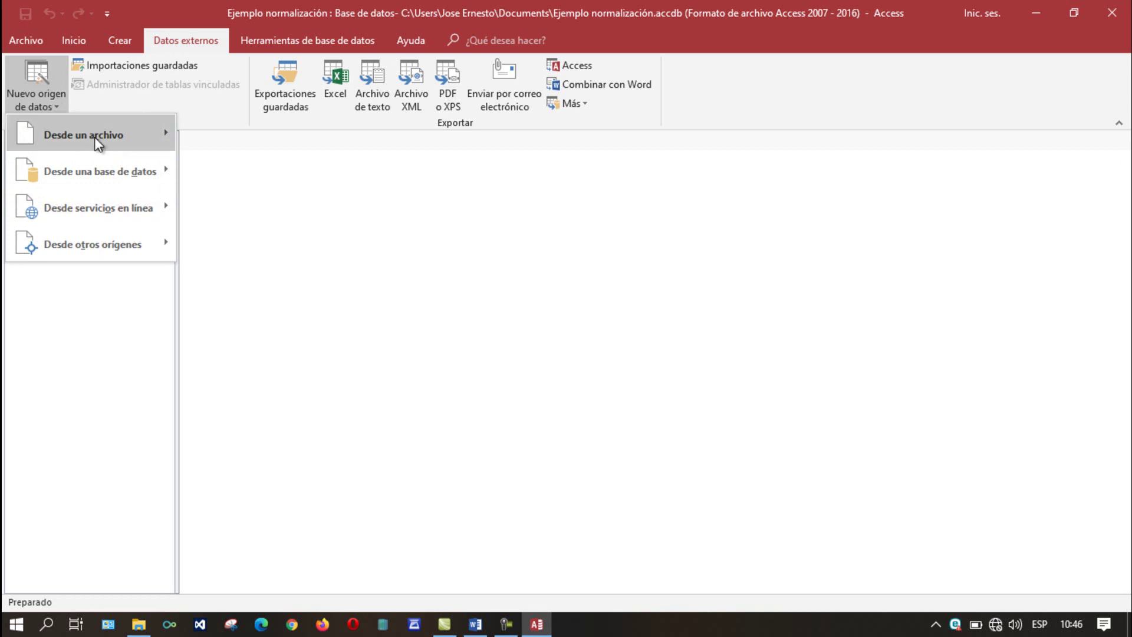
mouse_move(94, 137)
left_click(230, 138)
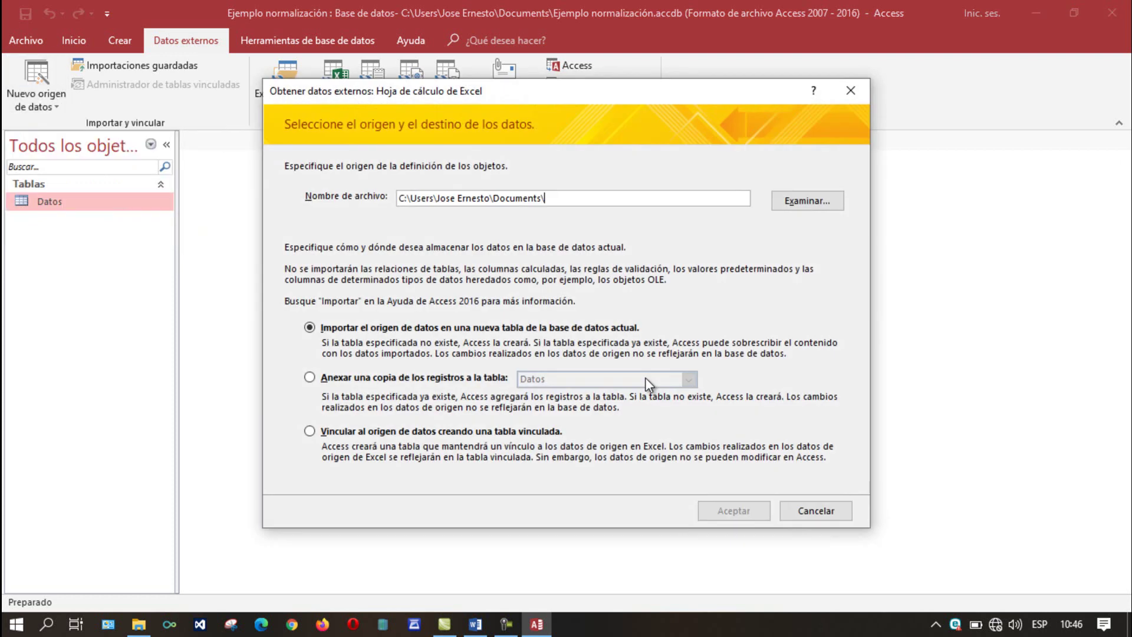
left_click(805, 208)
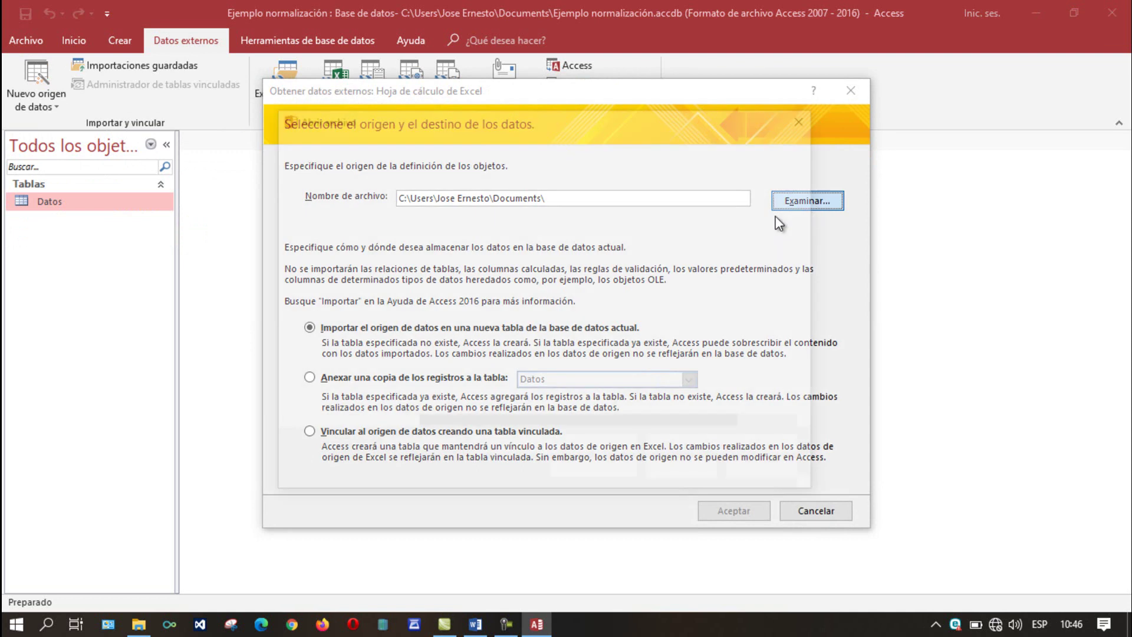
left_click_drag(820, 239, 812, 371)
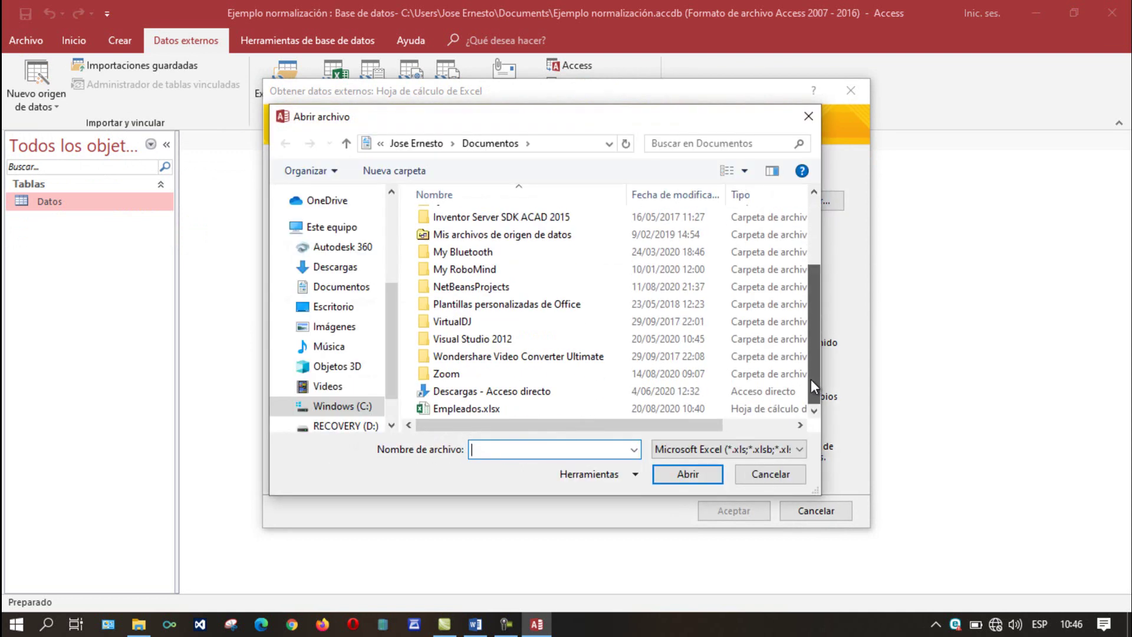
left_click(472, 407)
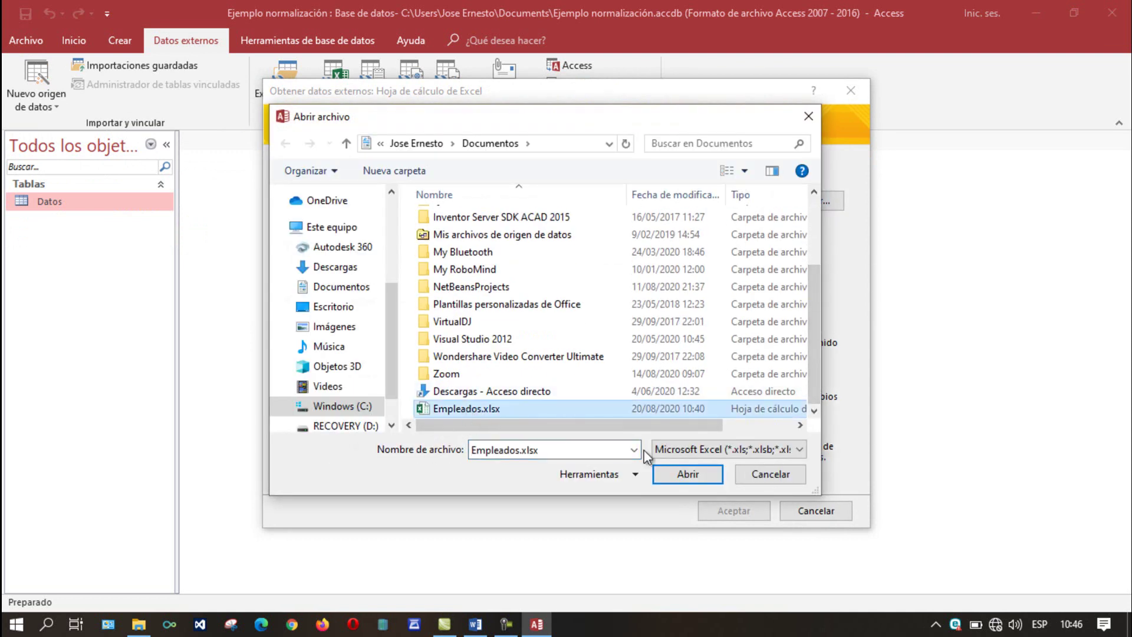
left_click(698, 476)
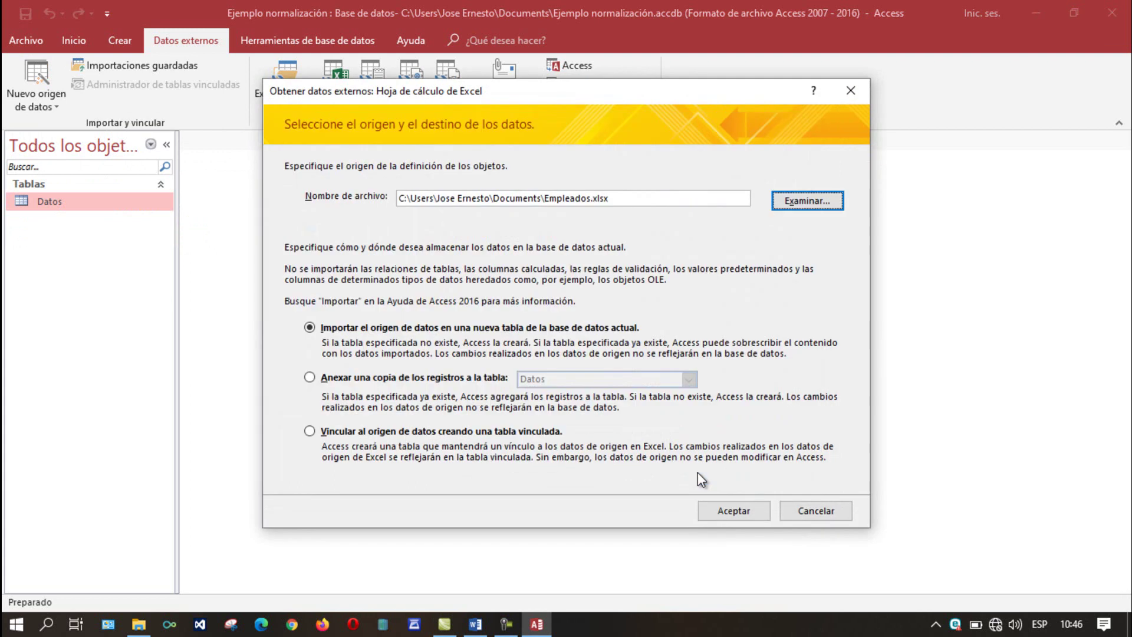
left_click(733, 510)
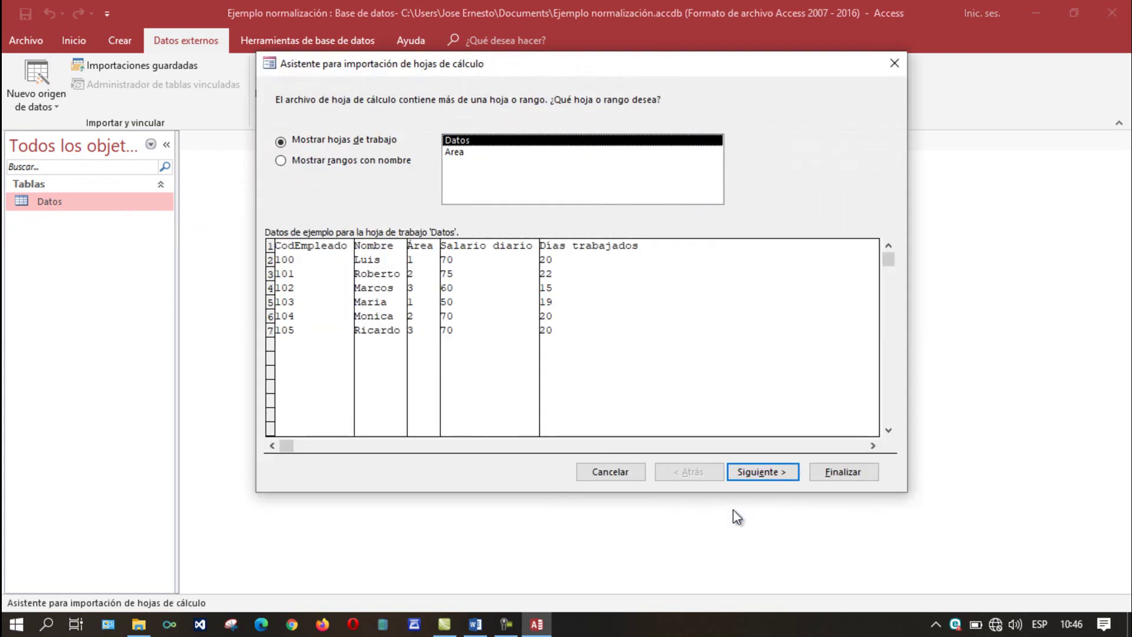
Step: Choose the Area worksheet to import, keeping its first row as column headings
left_click(451, 152)
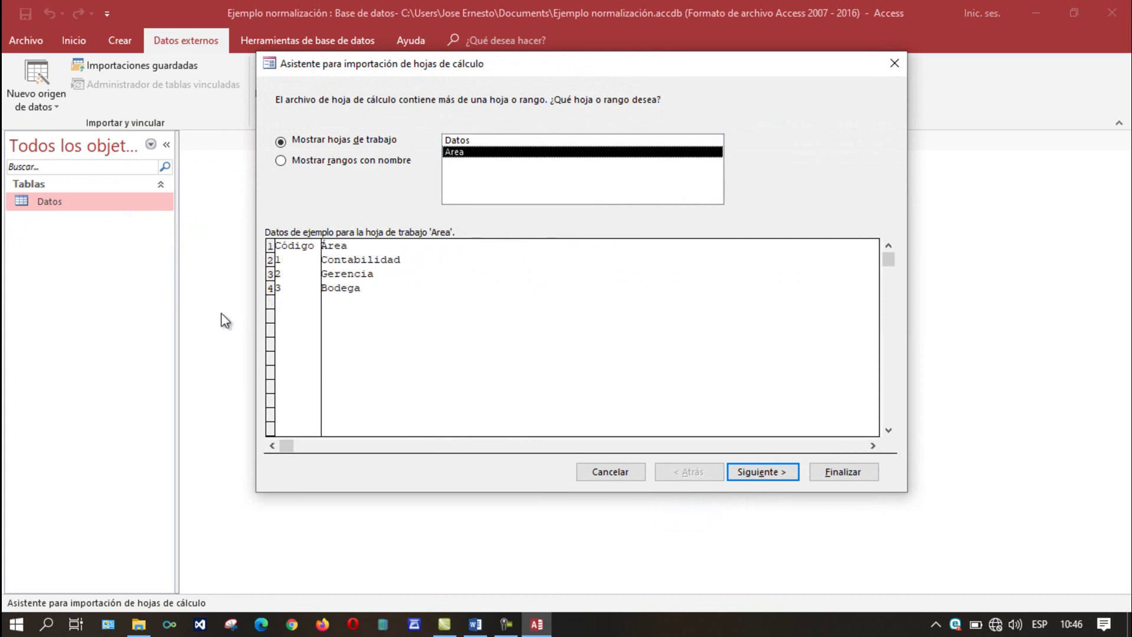
left_click(759, 470)
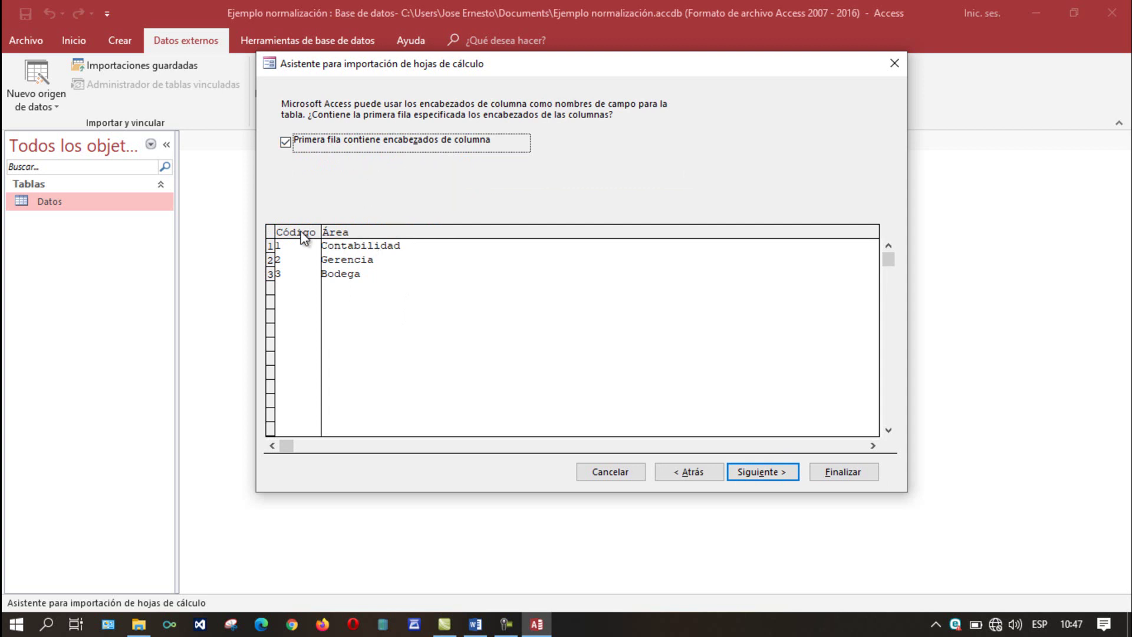
left_click(760, 472)
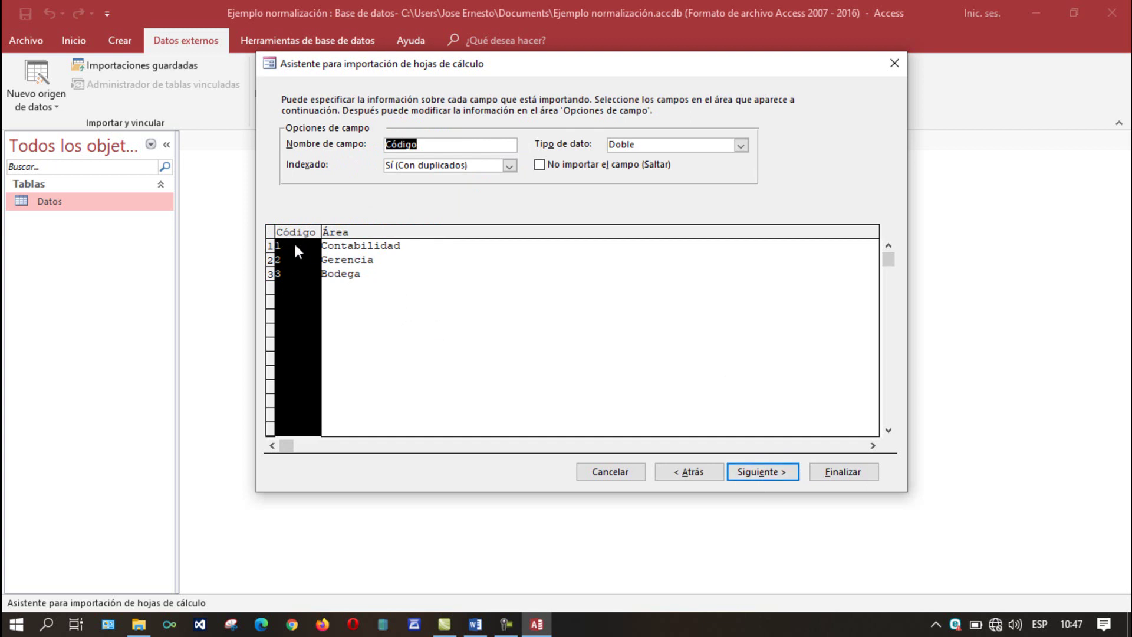
Step: Set the Código field's data type to Entero and choose Código as the new table's primary key
left_click(740, 145)
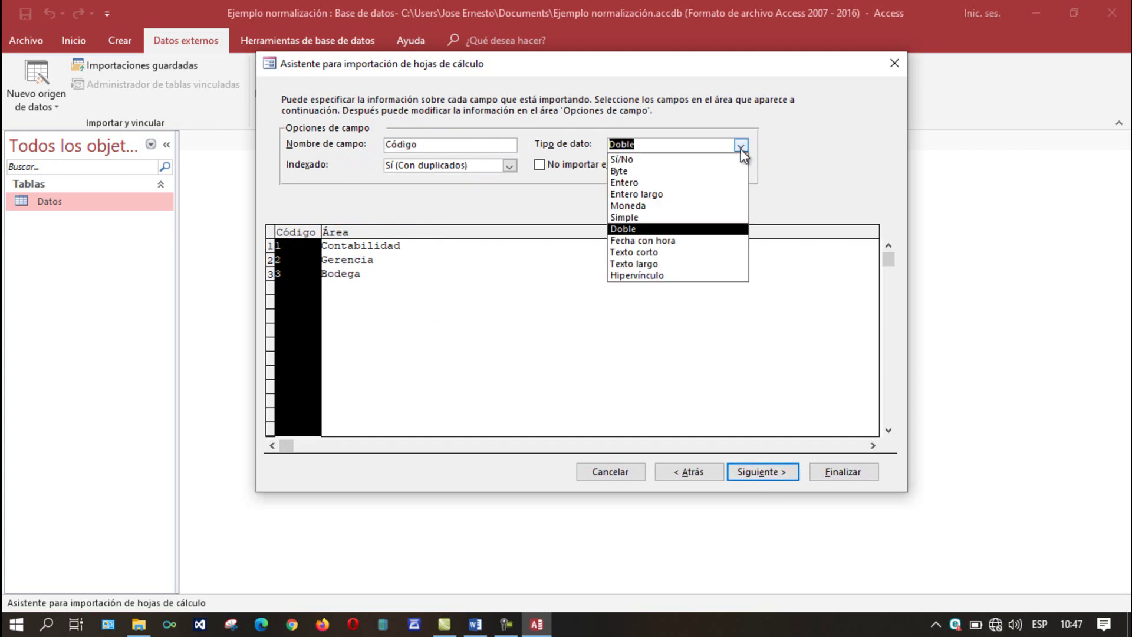
left_click(681, 186)
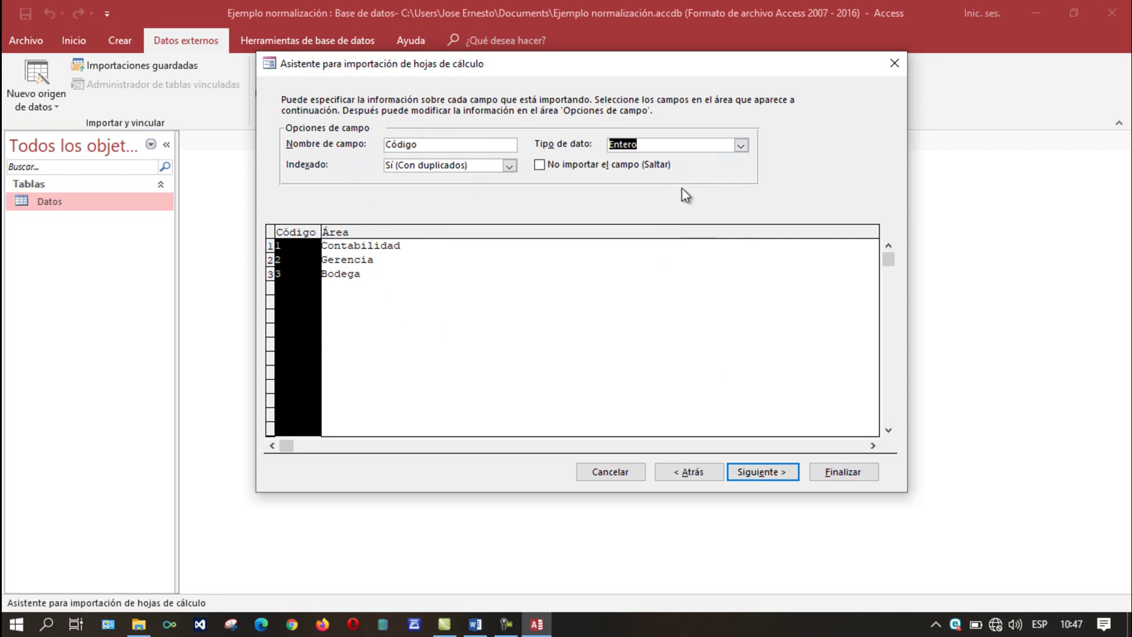
left_click(425, 292)
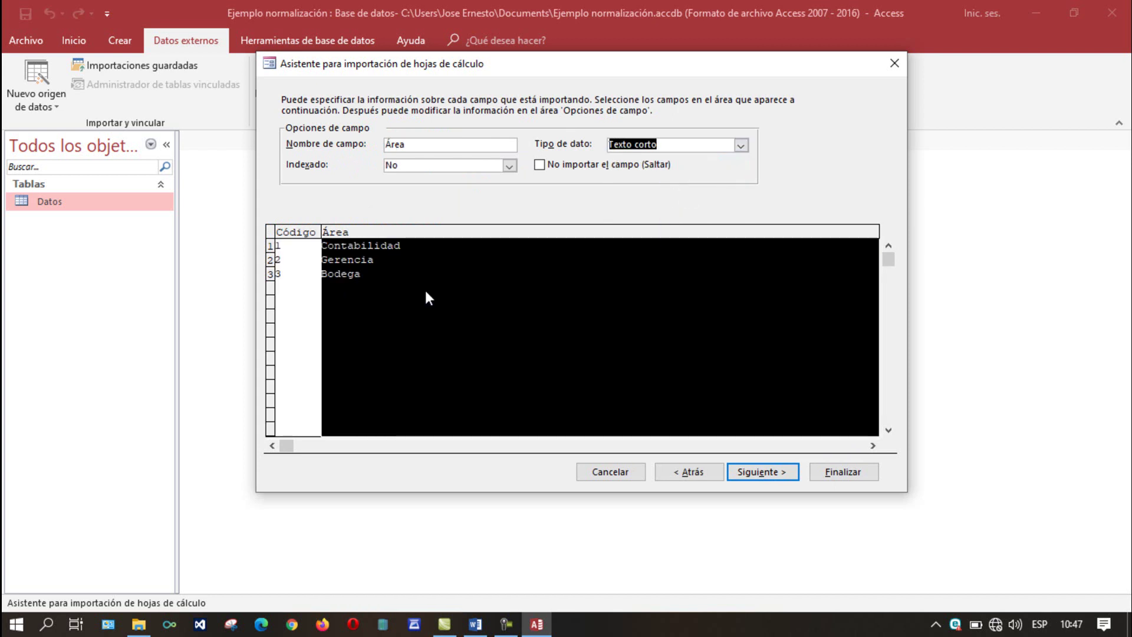
left_click(773, 471)
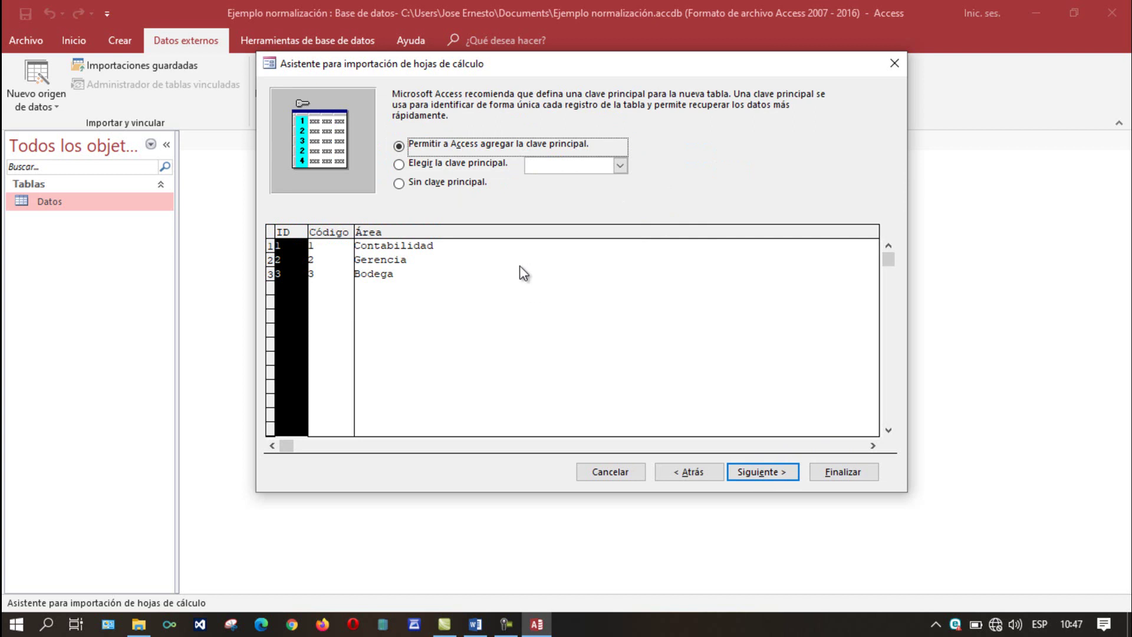
left_click(401, 165)
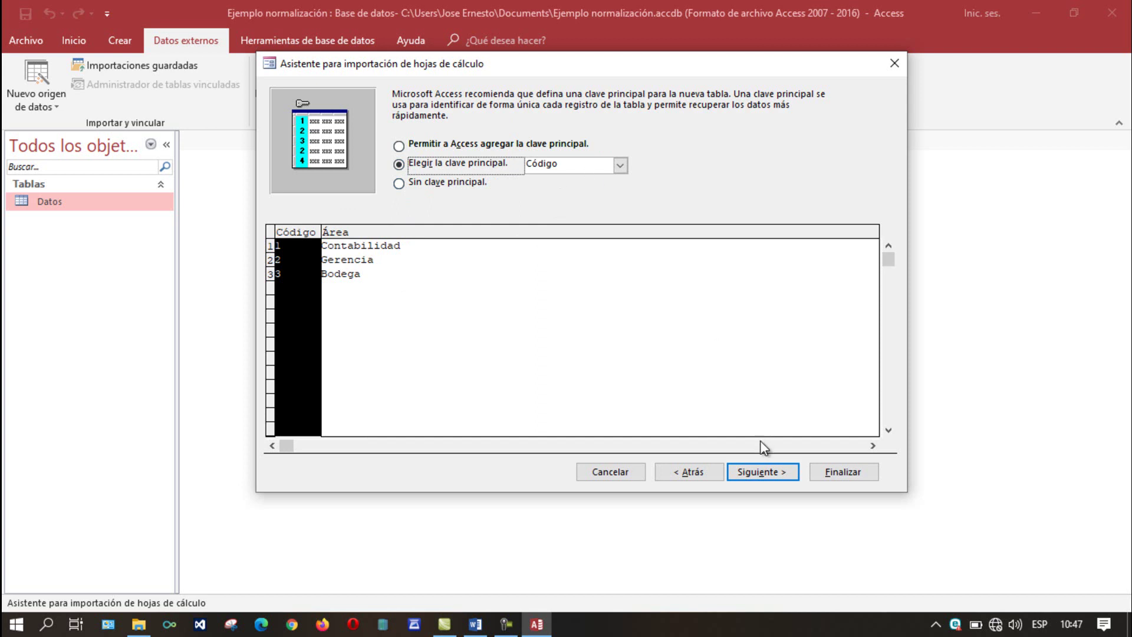
Step: Finish importing the sheet into a table named Area without saving the import steps, and open that table
left_click(754, 470)
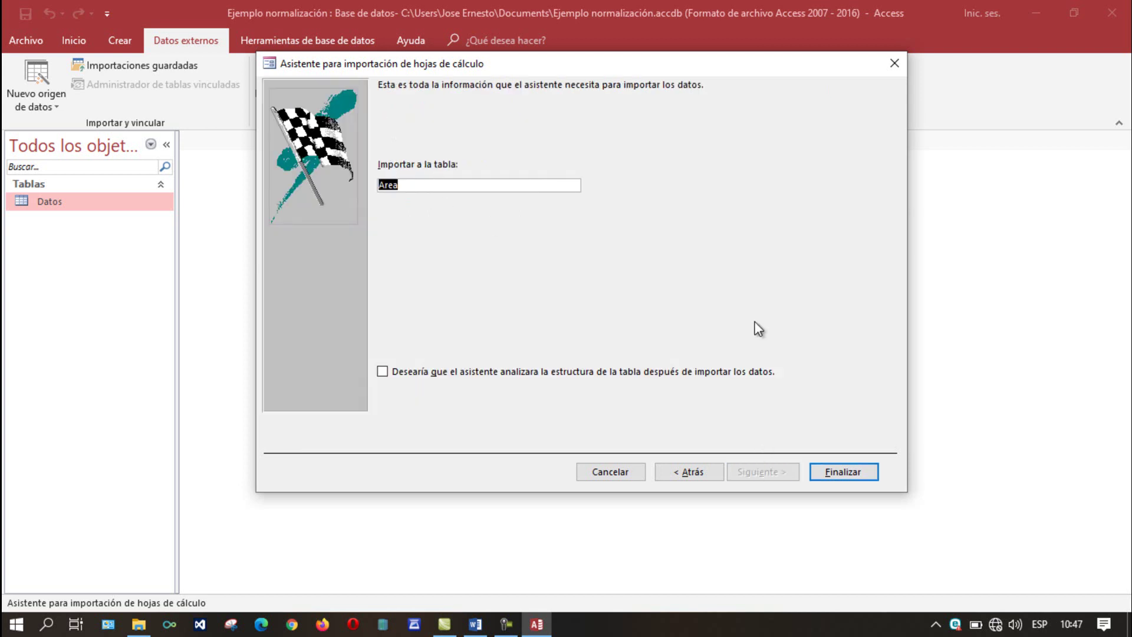
left_click(852, 470)
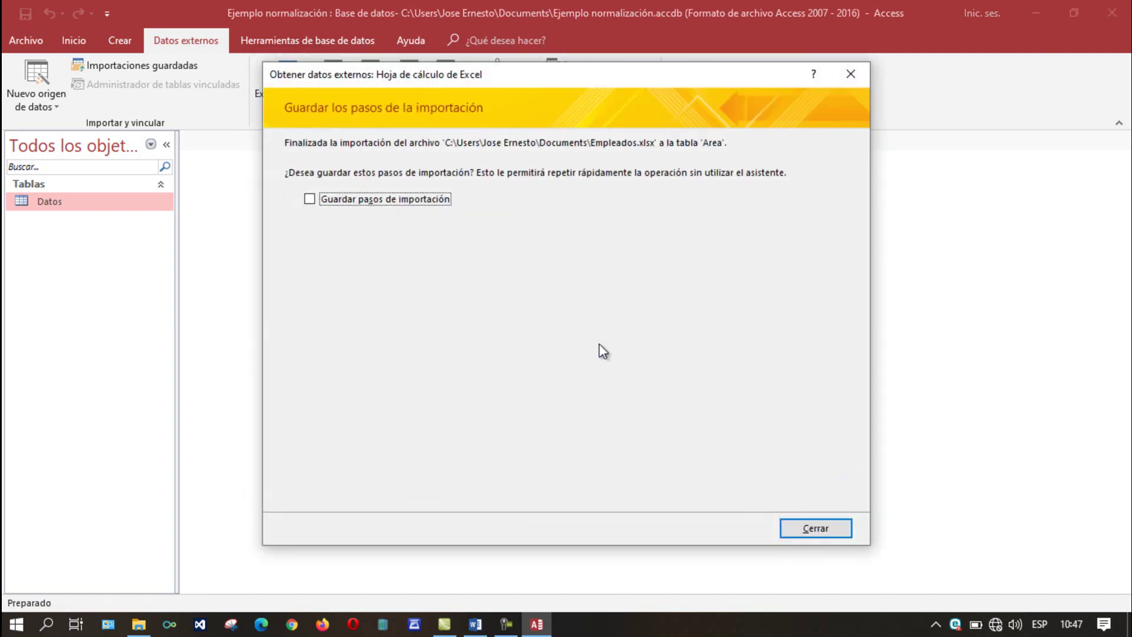
left_click(817, 529)
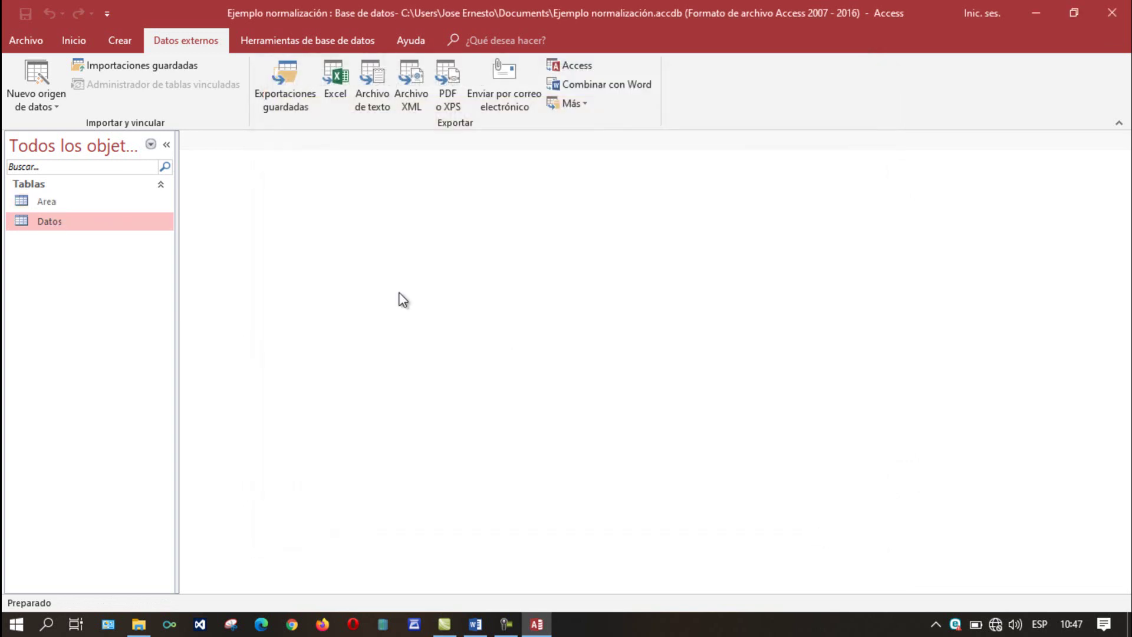
double_click(66, 203)
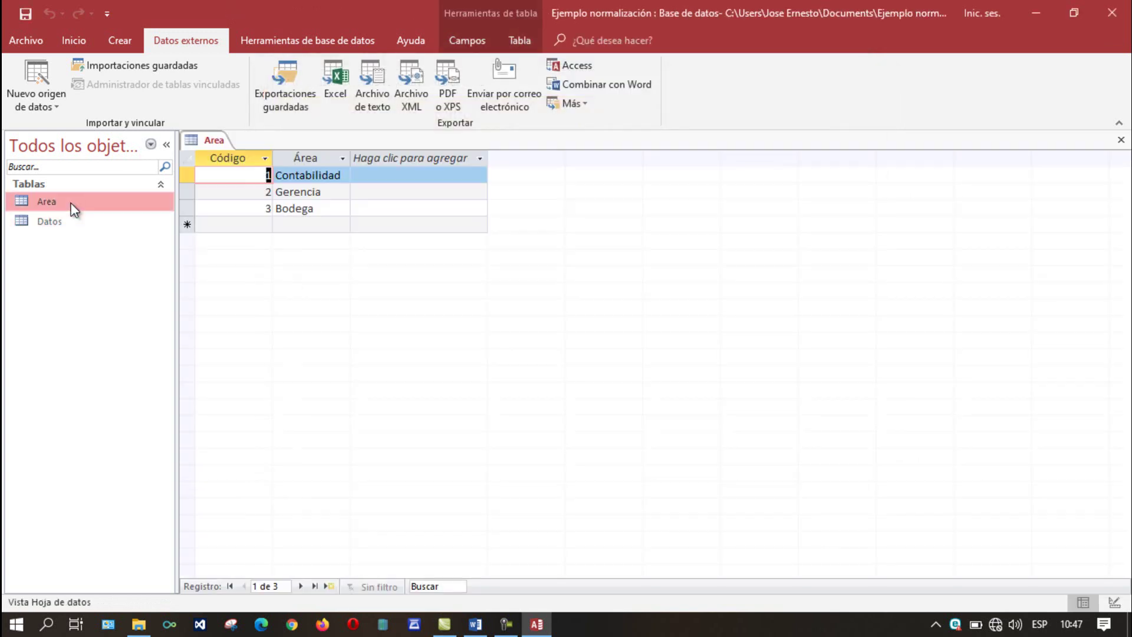